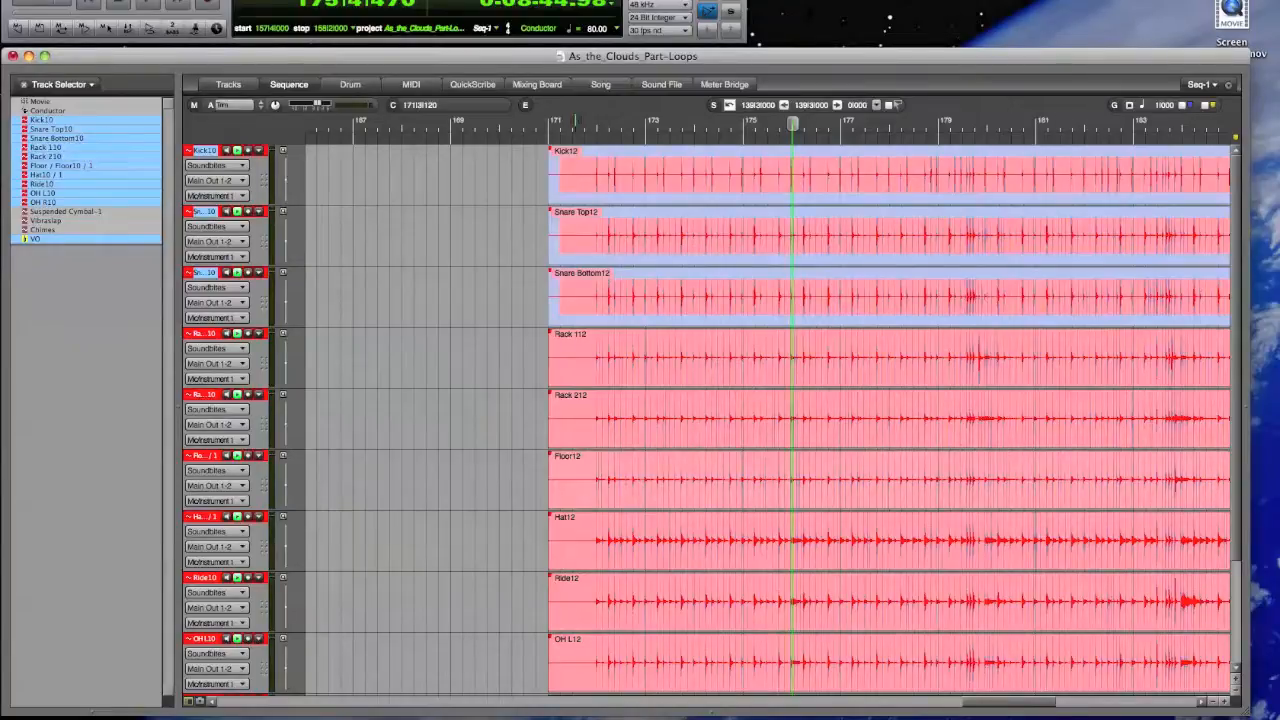
- Play back the multitrack drum recording from just after measure 171 and examine the hits across the drum tracks
left_click(597, 122)
key("space")
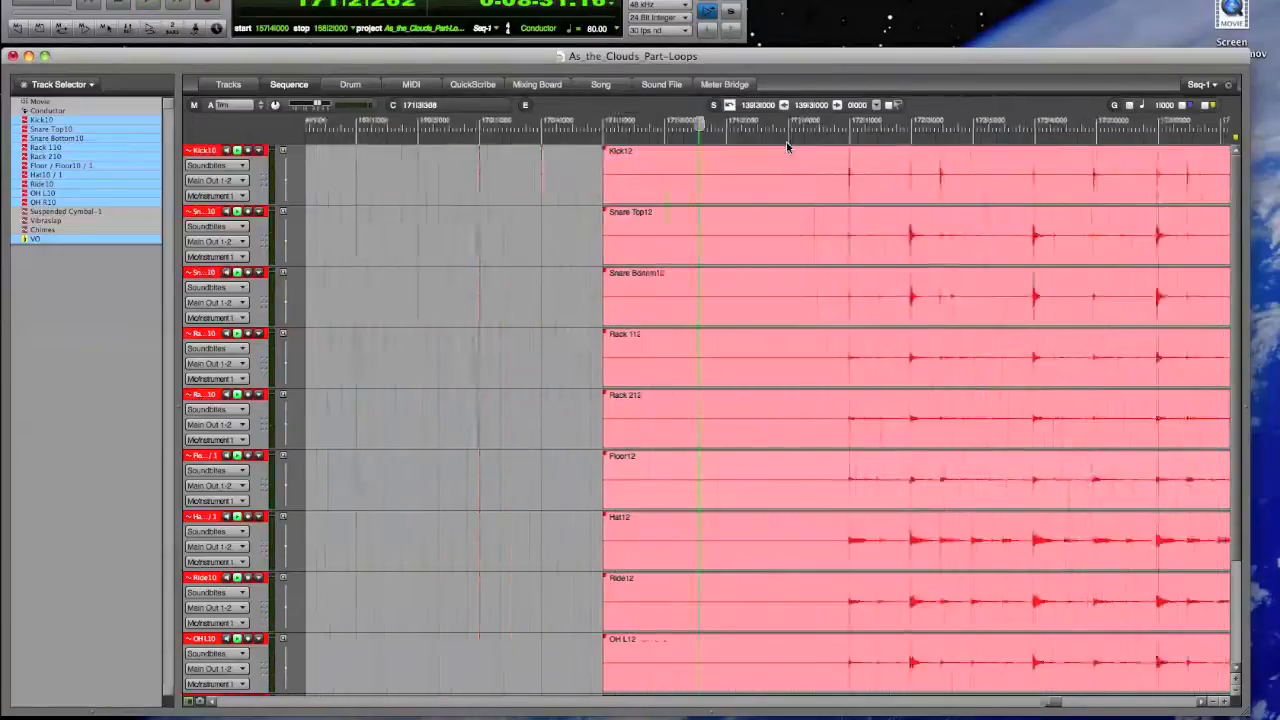
key("super+Left")
key("super+Left")
key("super+Left")
scroll(789, 148, "right", 3)
key("super+Left")
key("super+Left")
scroll(906, 188, "right", 3)
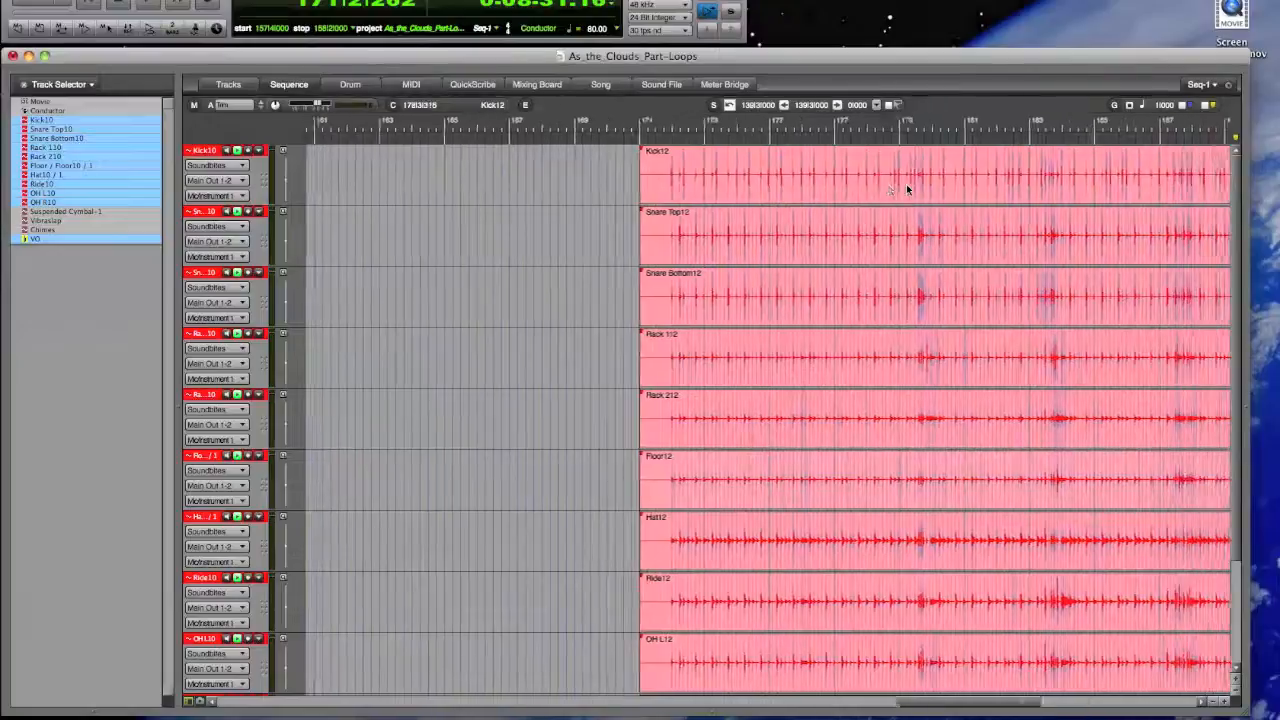
scroll(906, 188, "right", 5)
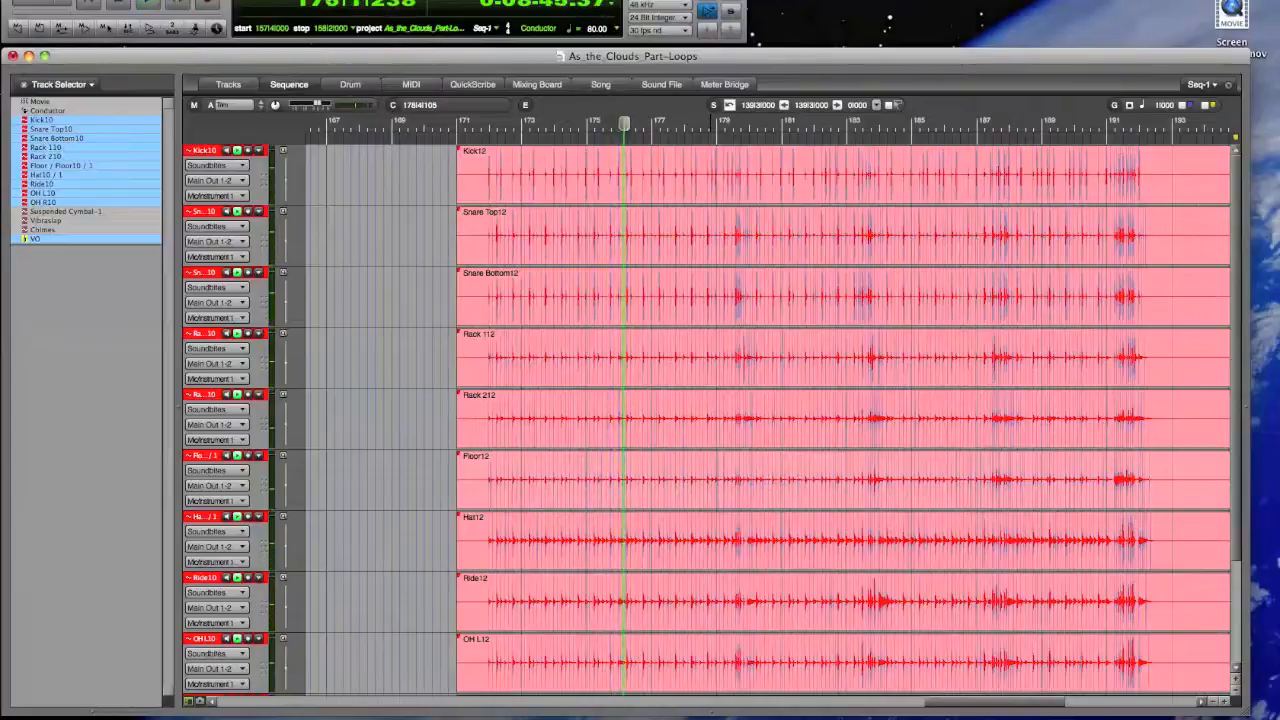
- Move the playhead close to the kick hit just before measure 176
key("super+Right")
key("super+Right")
key("super+Right")
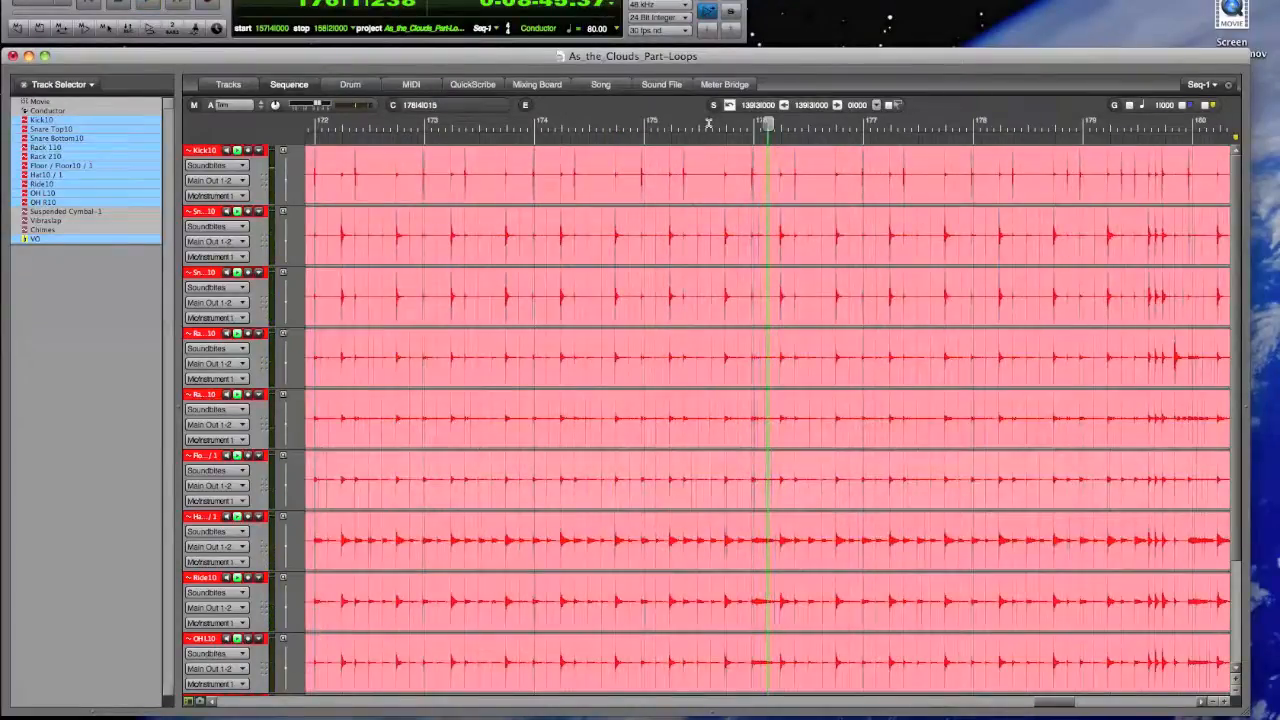
scroll(710, 124, "right", 1)
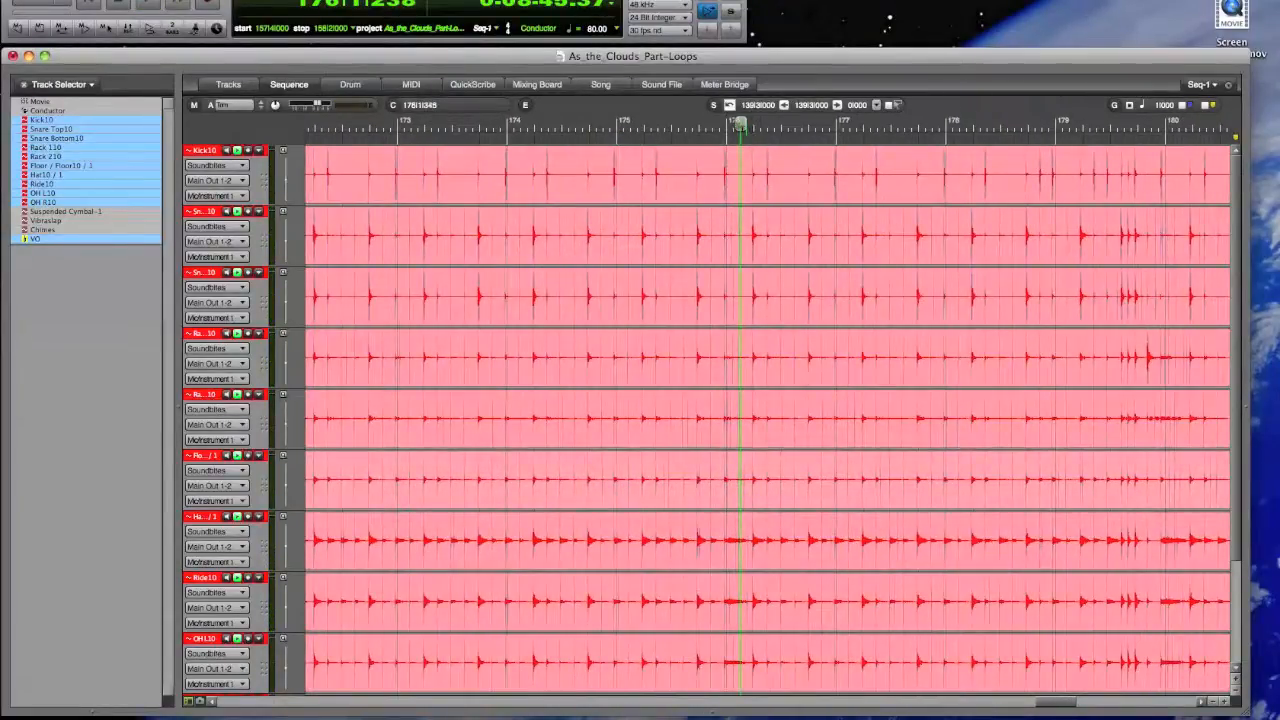
left_click_drag(740, 124, 724, 123)
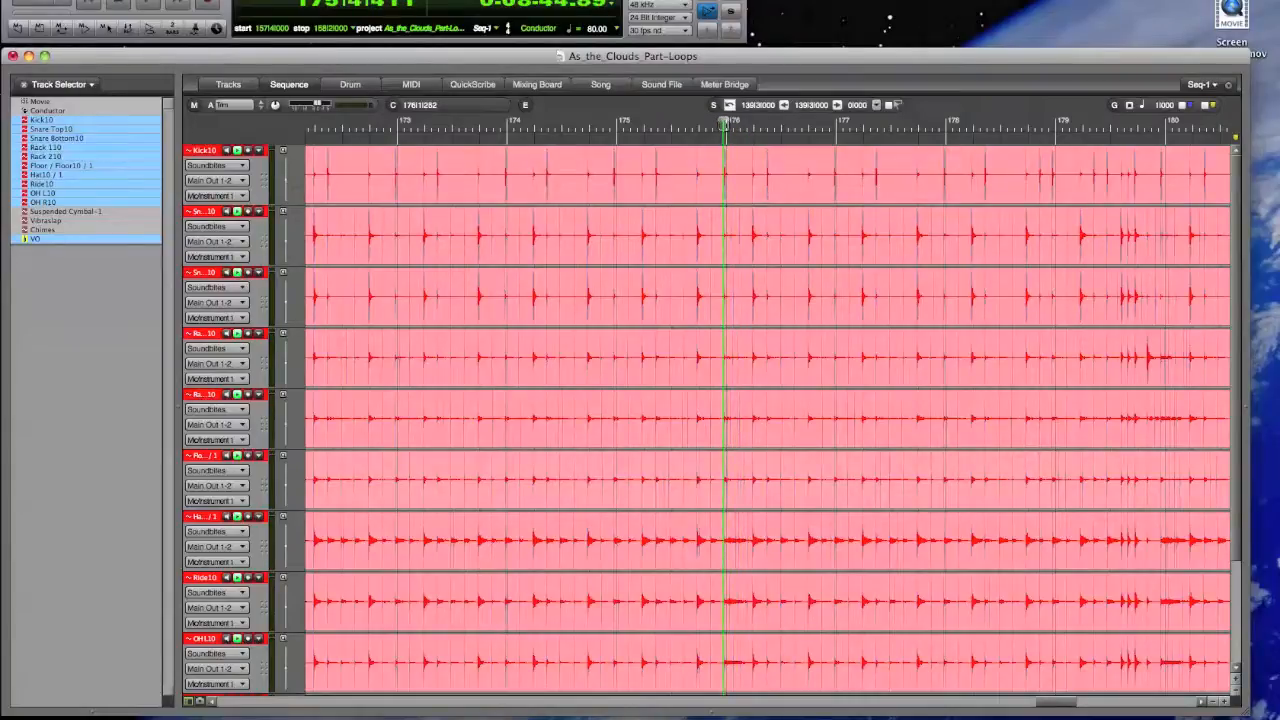
- Align the playhead with the start of the kick hit at 175|4|451 and split all the drum soundbites there
key("super+Right")
key("super+Right")
key("super+Right")
key("super+Right")
key("super+Right")
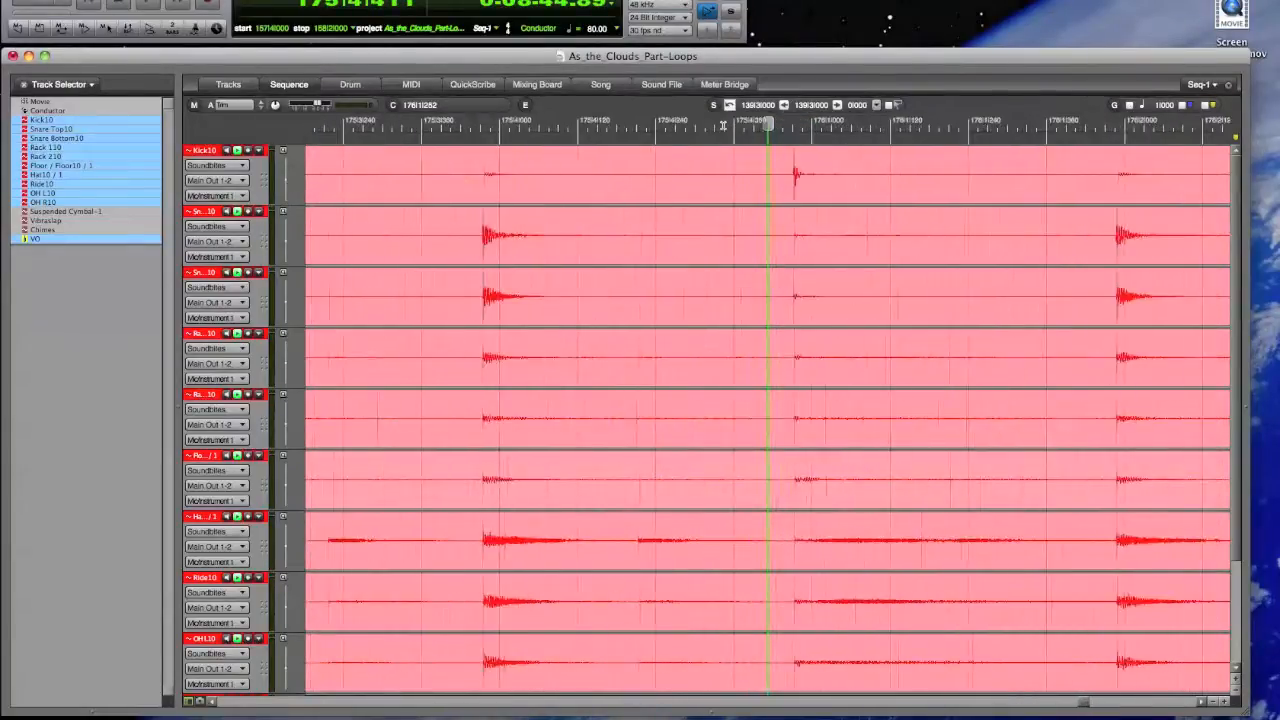
key("super+Left")
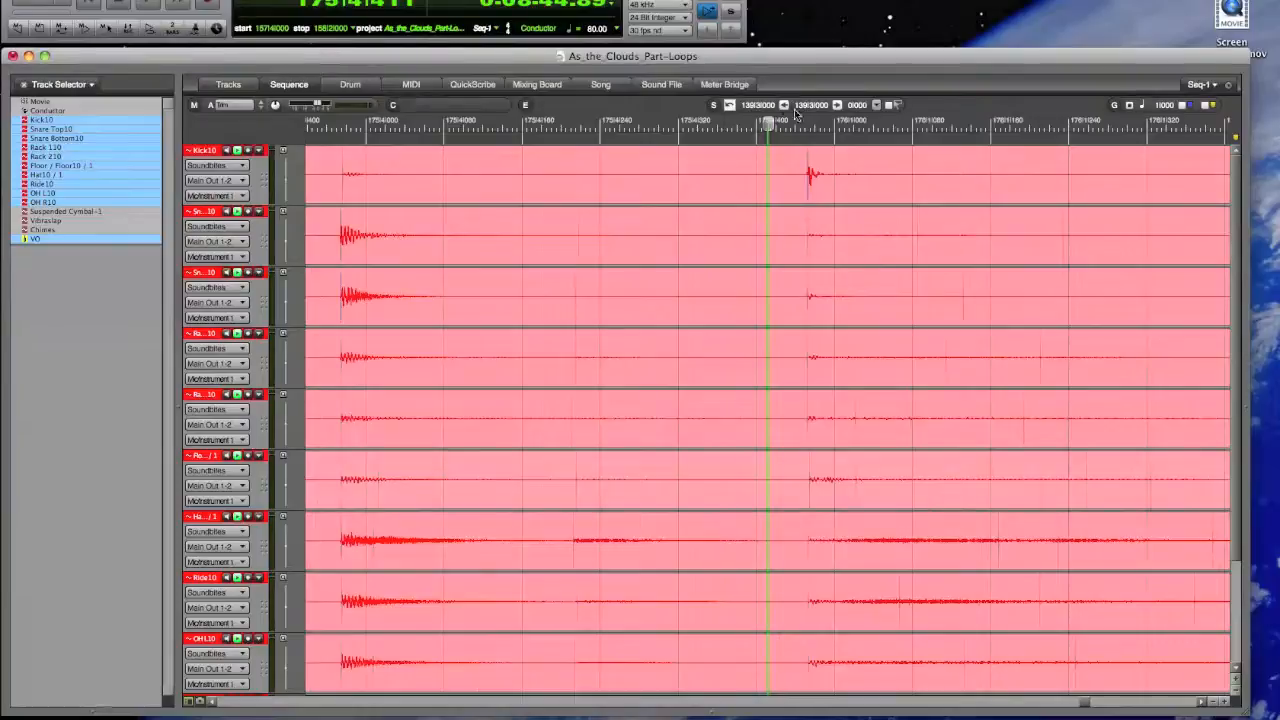
left_click_drag(767, 123, 807, 121)
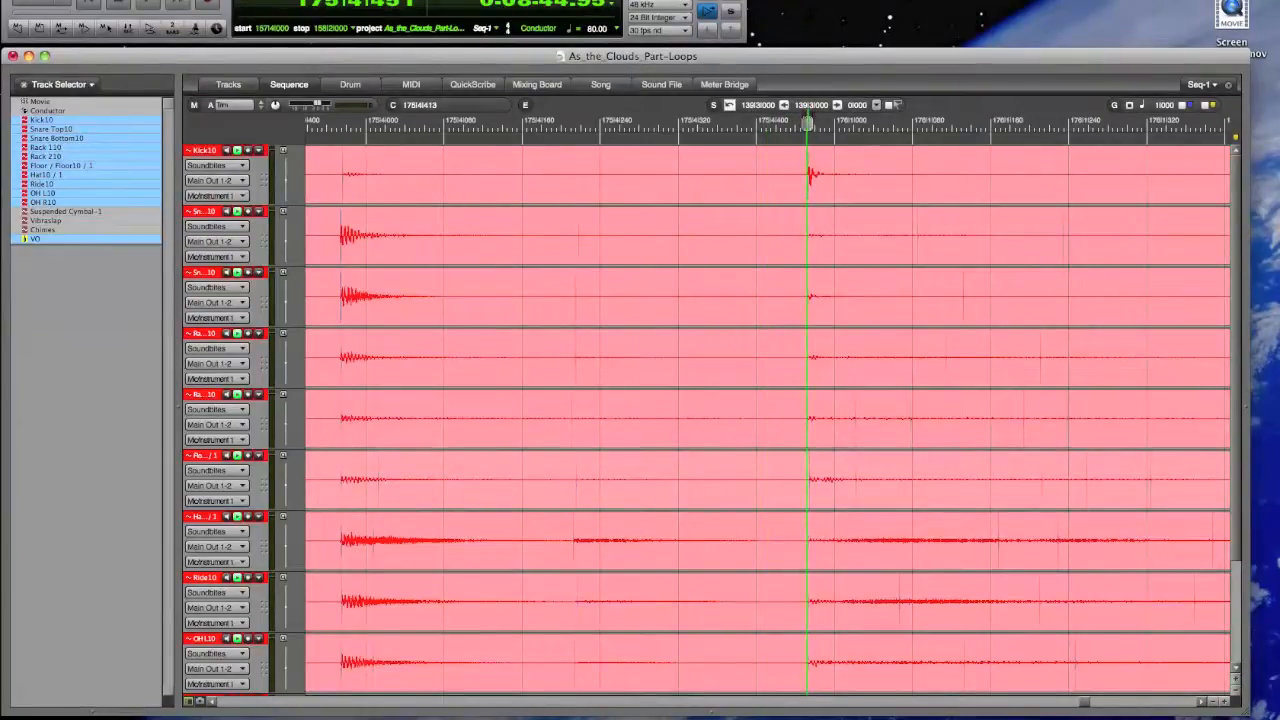
key("super+a")
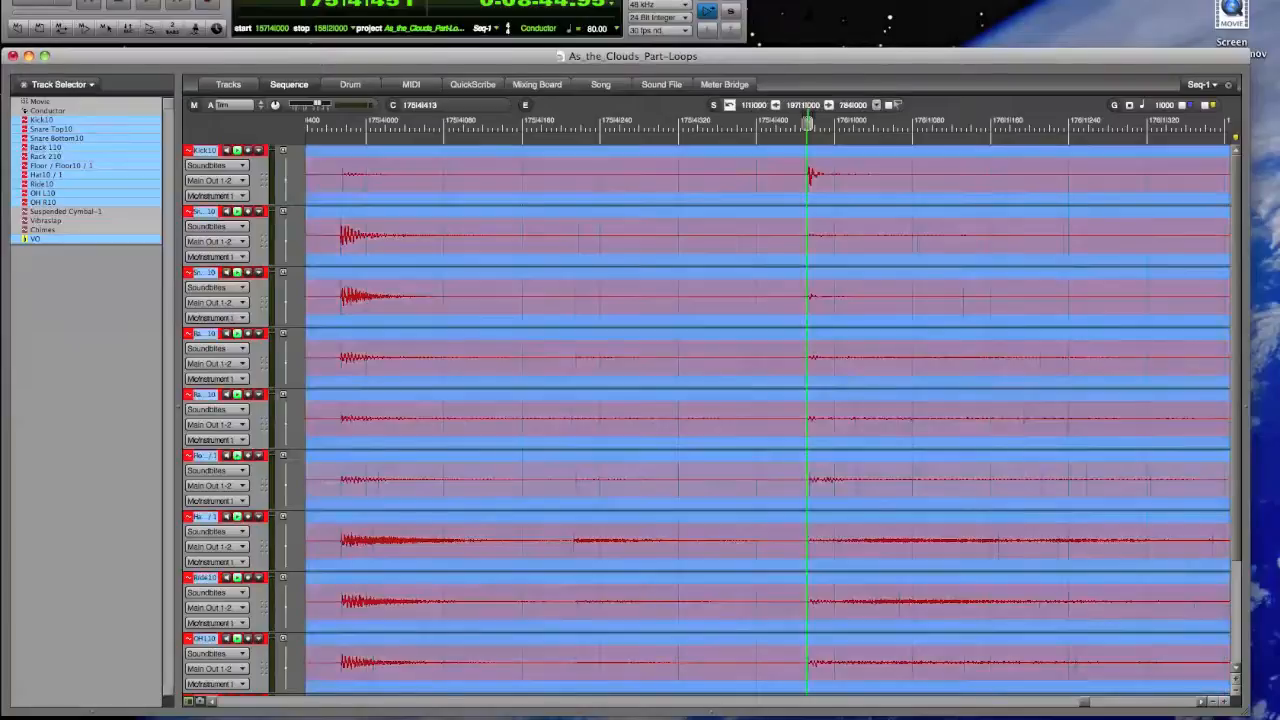
key("super+y")
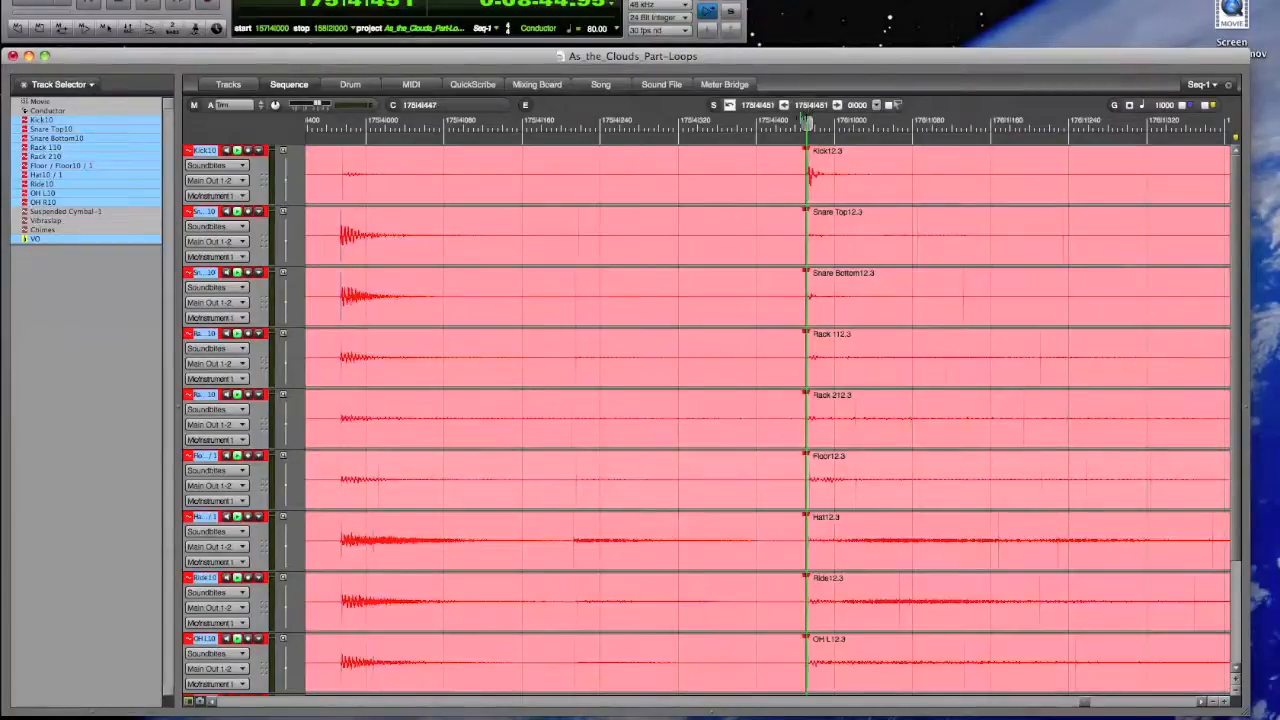
- Move the drum section before the split earlier in the sequence on all drum tracks, so it starts at measure 169
key("super+Left")
key("super+Left")
key("super+Left")
key("super+Left")
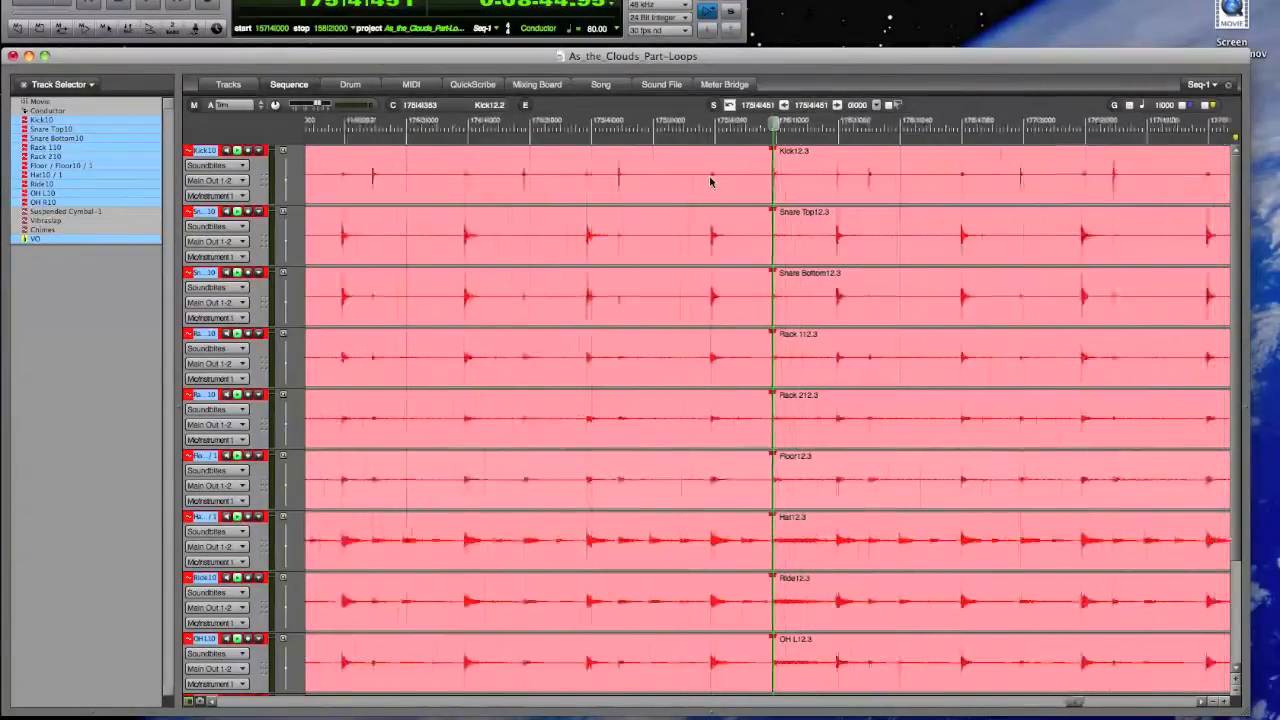
left_click_drag(709, 176, 652, 178)
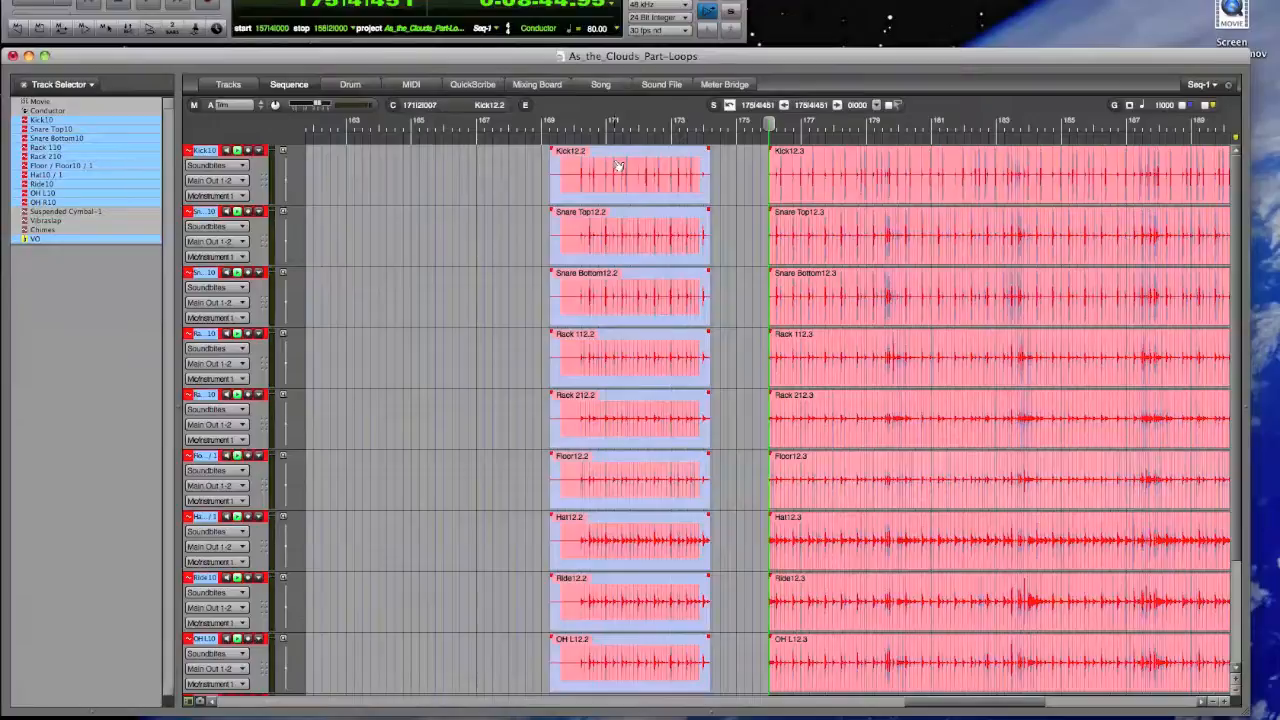
- Extend the end of the moved drum soundbites to measure 174 and place the playhead around measure 170
key("super+Right")
key("super+Right")
key("super+Right")
key("super+Right")
key("super+Right")
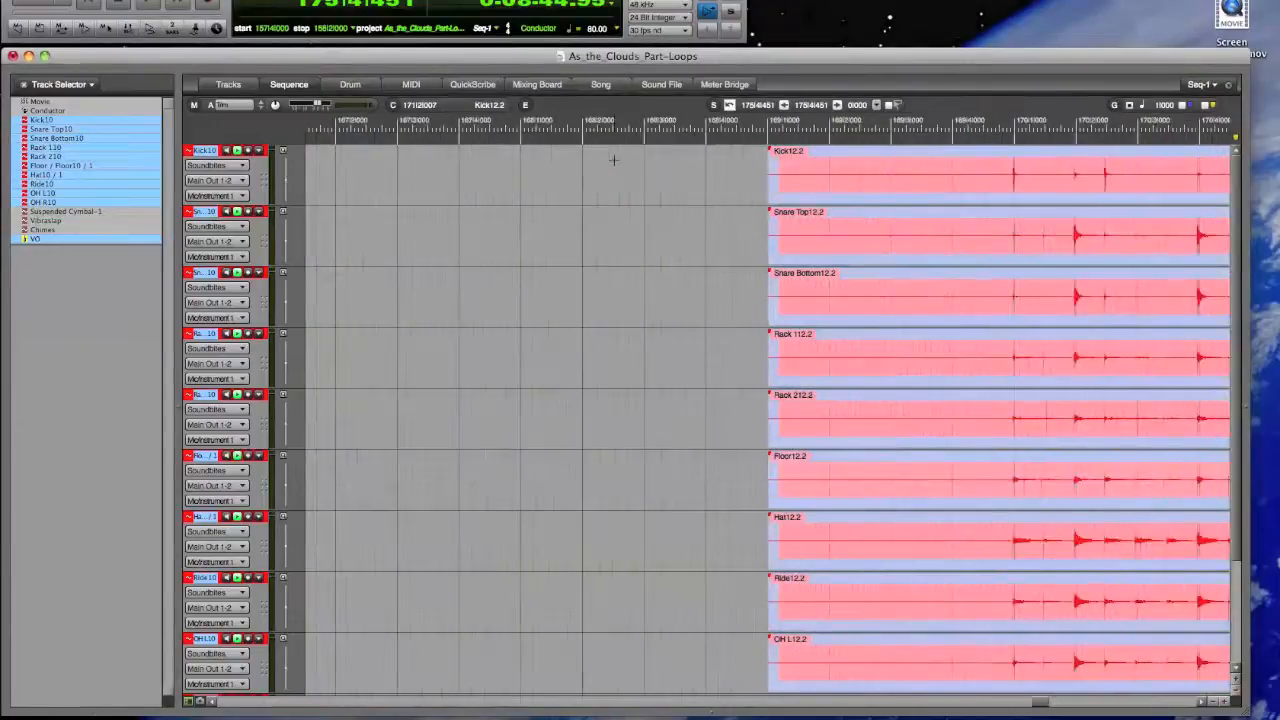
scroll(640, 180, "right", 2)
scroll(883, 222, "right", 4)
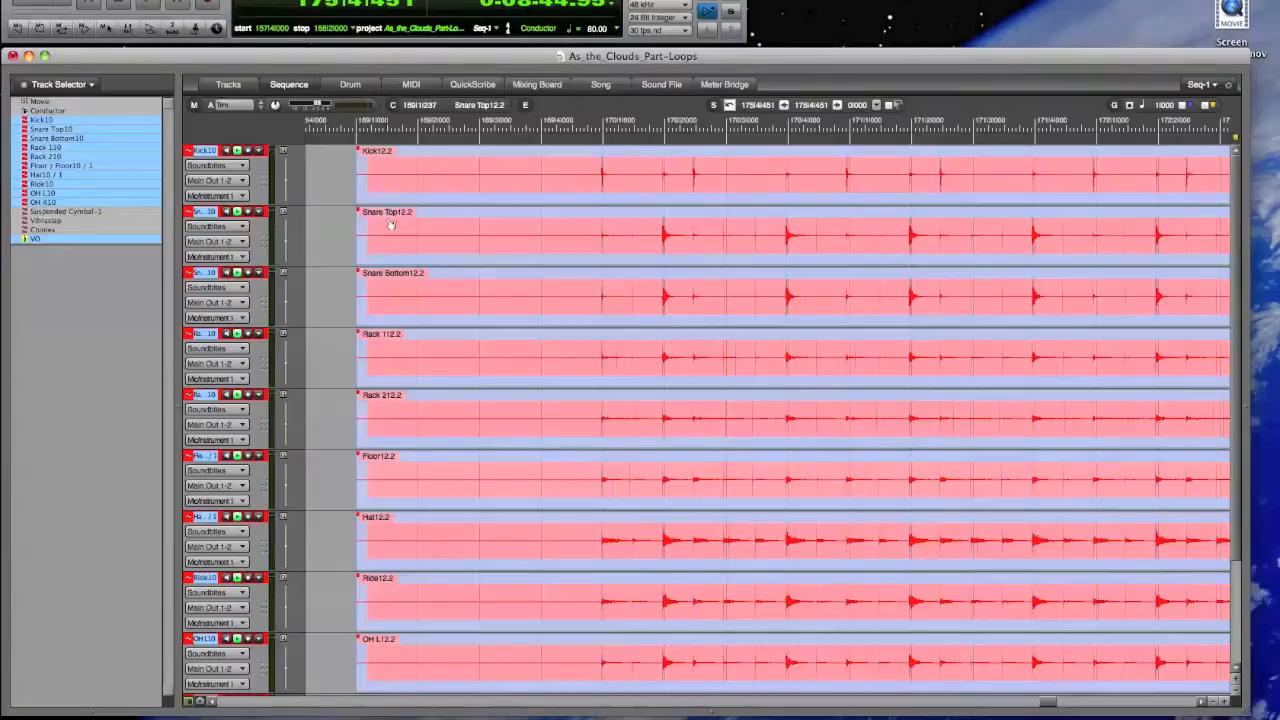
key("super+Left")
key("super+Down")
scroll(390, 216, "right", 2)
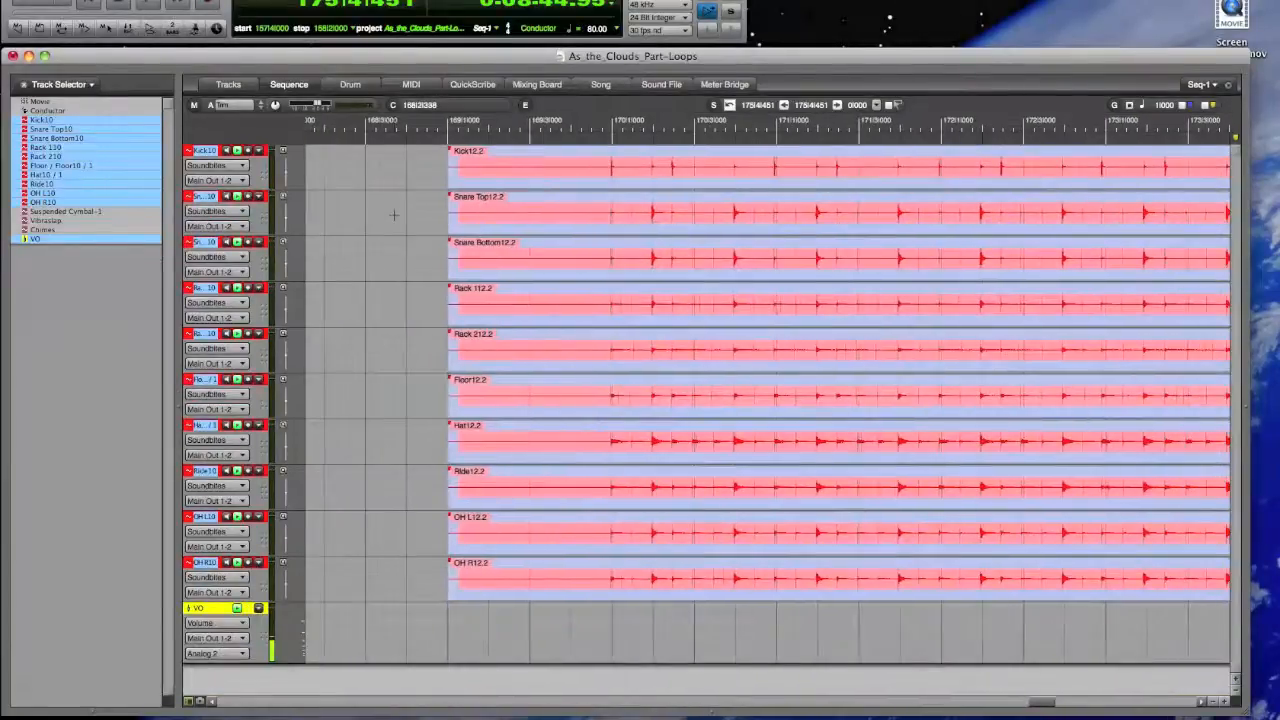
scroll(598, 218, "right", 1)
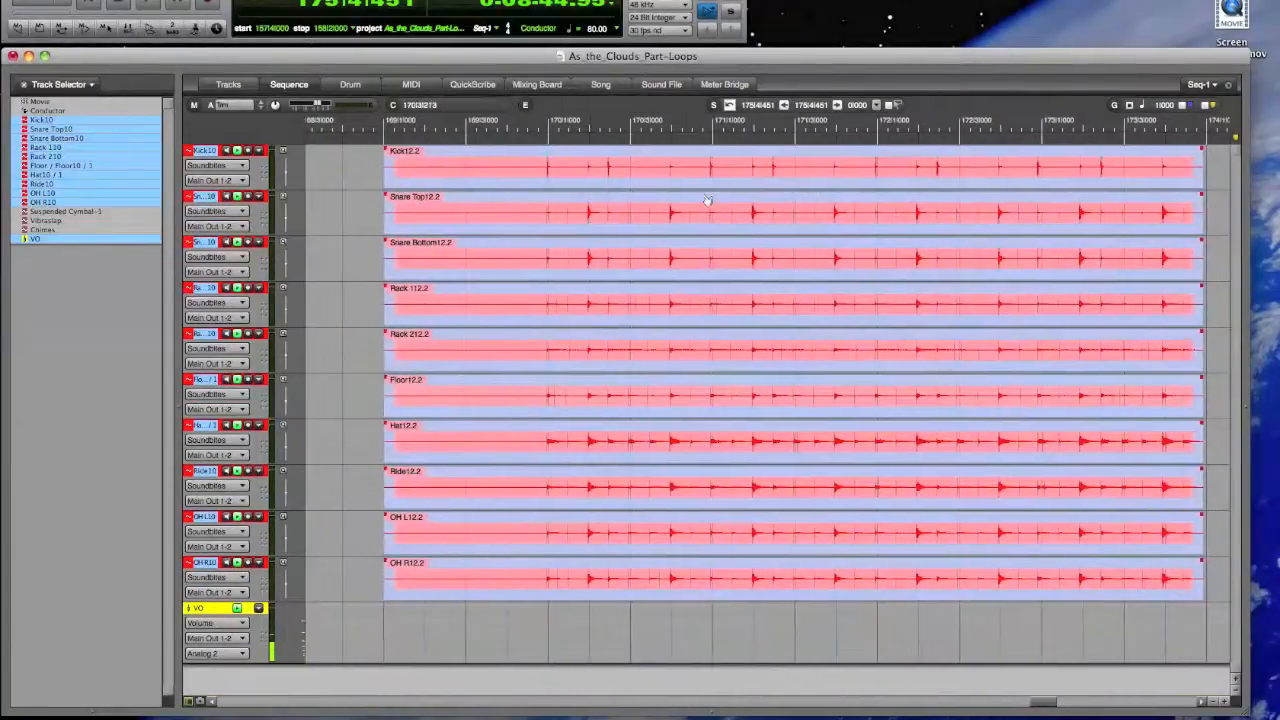
scroll(1147, 174, "right", 1)
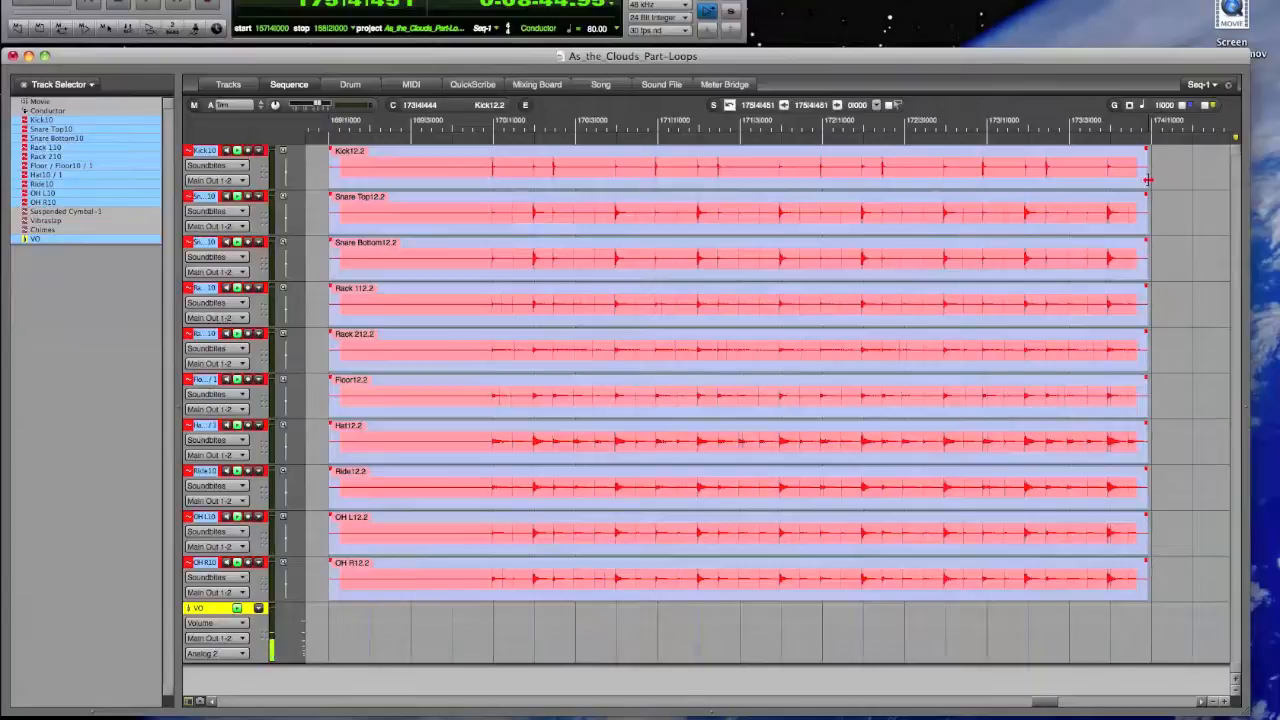
left_click_drag(1148, 180, 1147, 180)
left_click(493, 121)
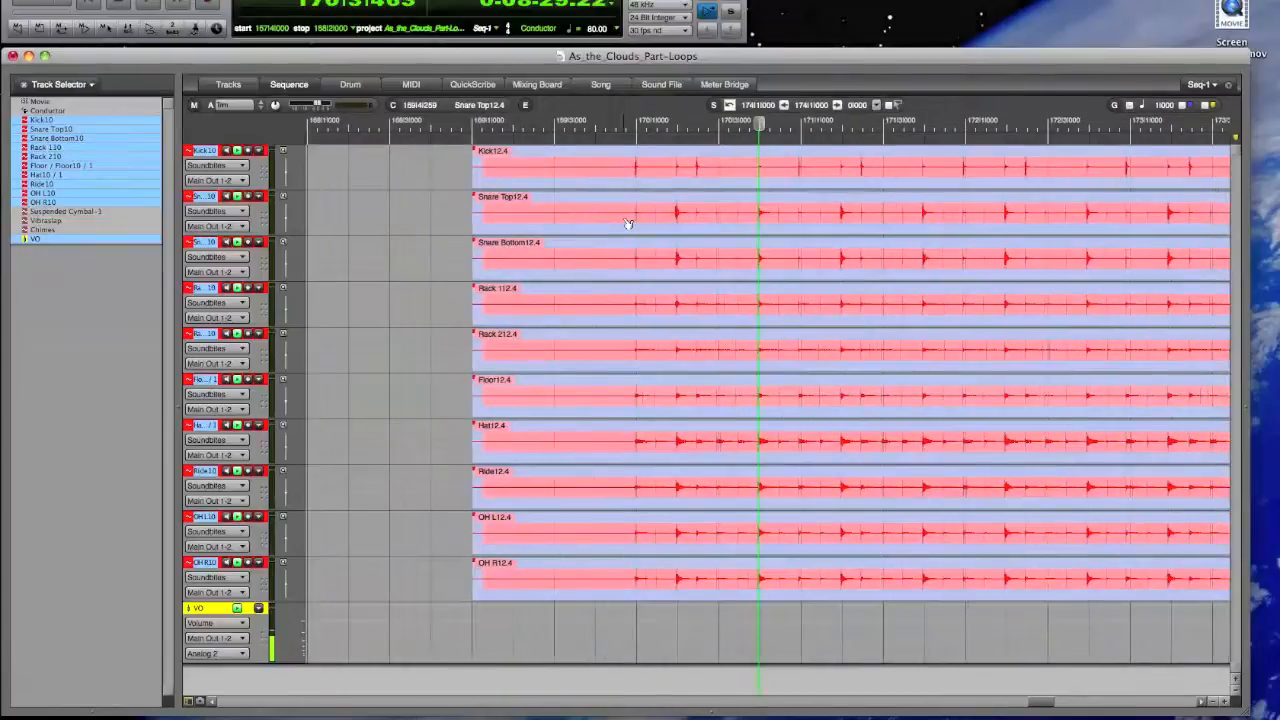
key("super+Left")
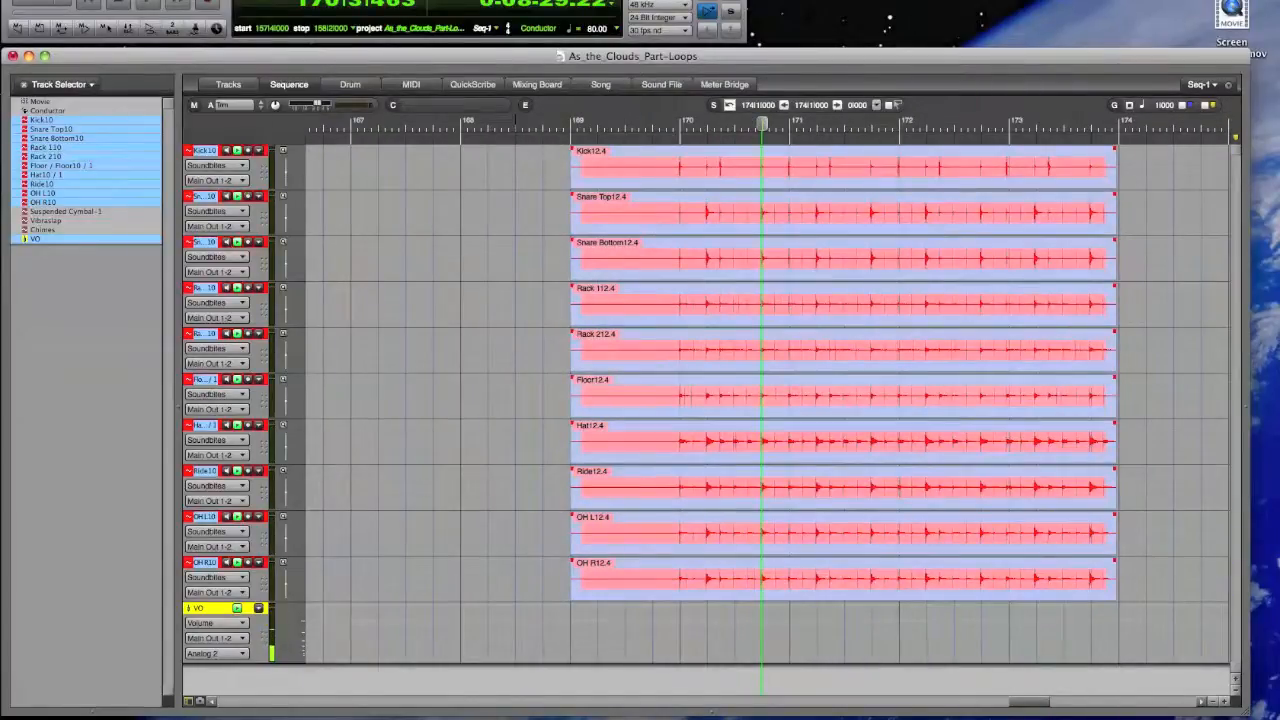
- Start Create Soundbites From Beats on the selected drum section and use the beats from the Kick10 track
left_click(328, 1)
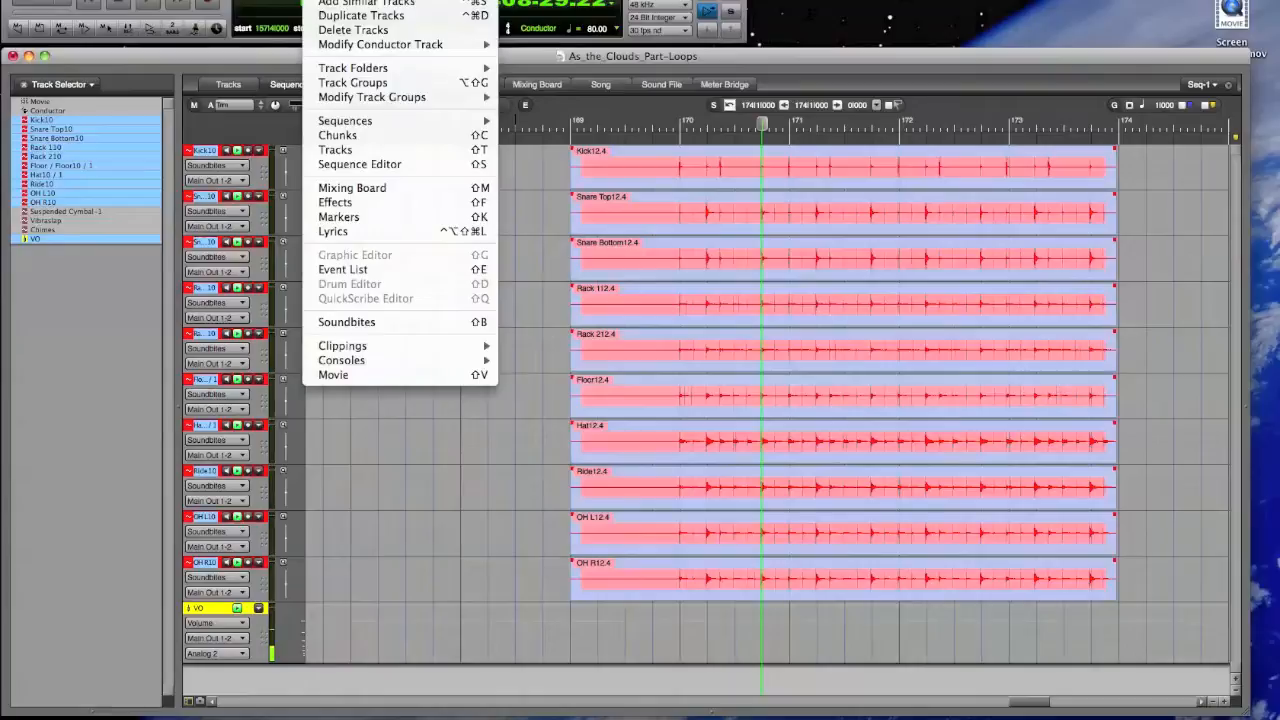
mouse_move(275, 8)
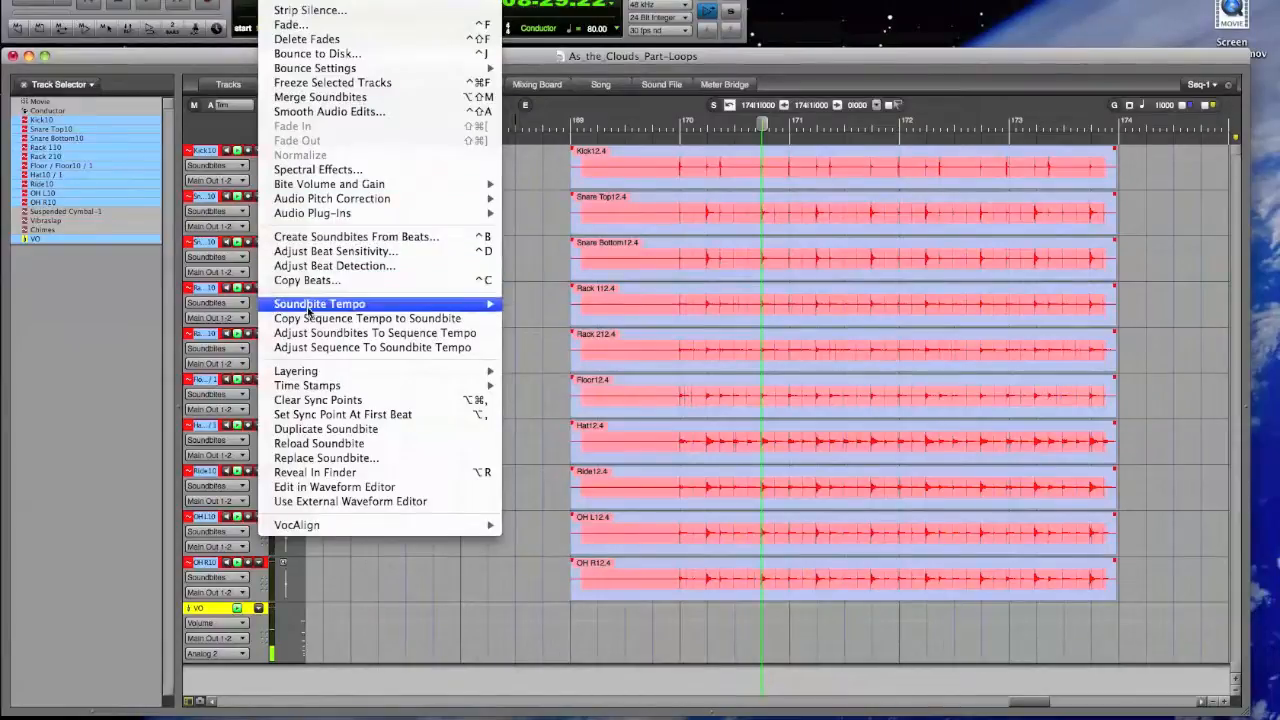
mouse_move(310, 304)
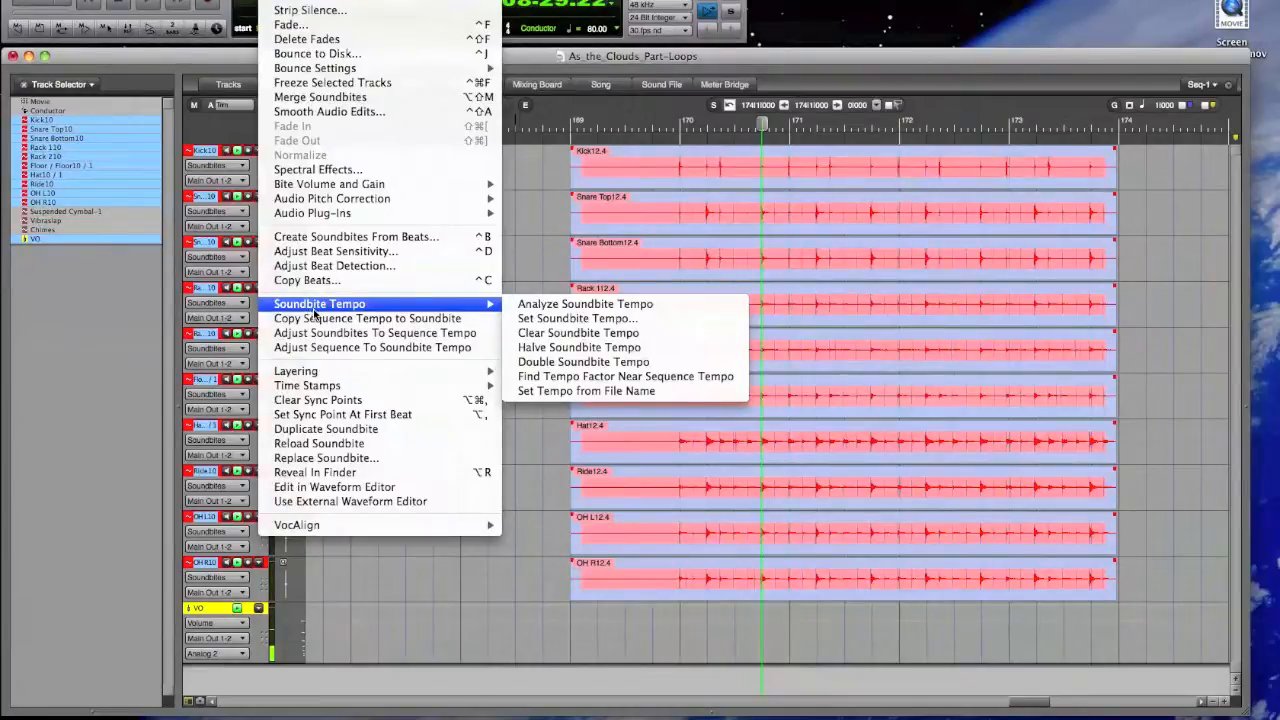
left_click(325, 237)
left_click(253, 124)
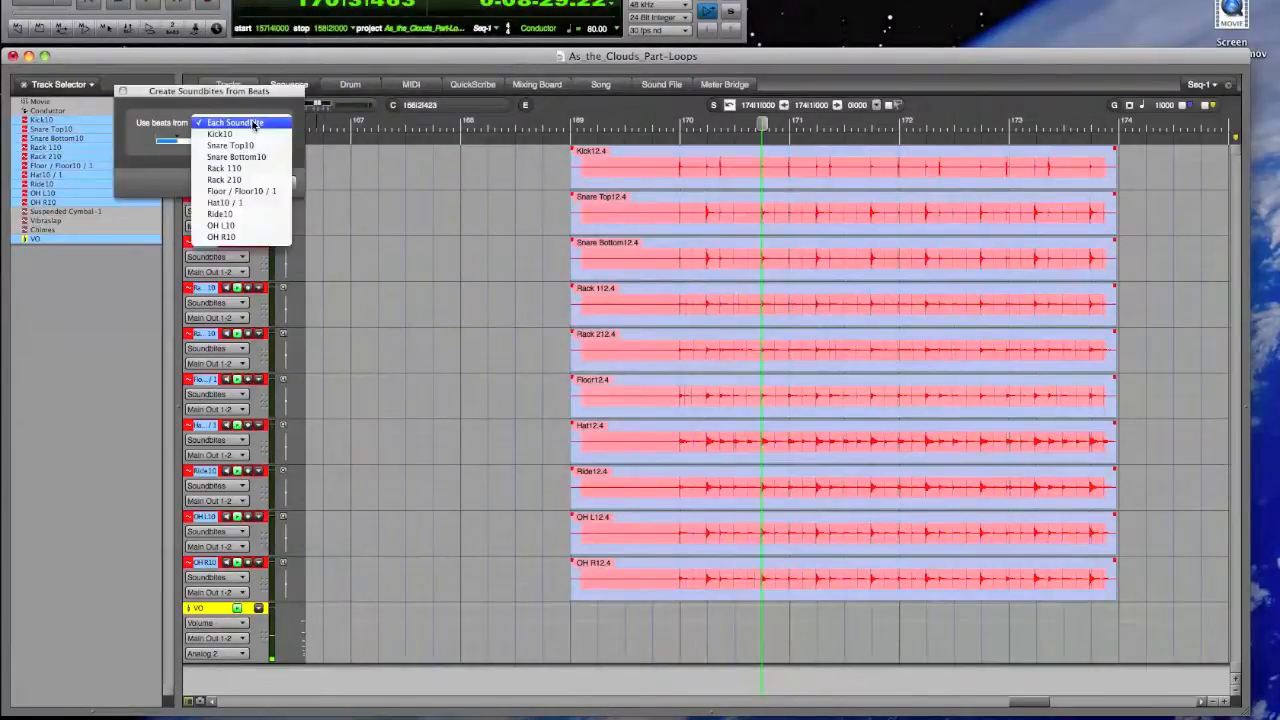
left_click(256, 136)
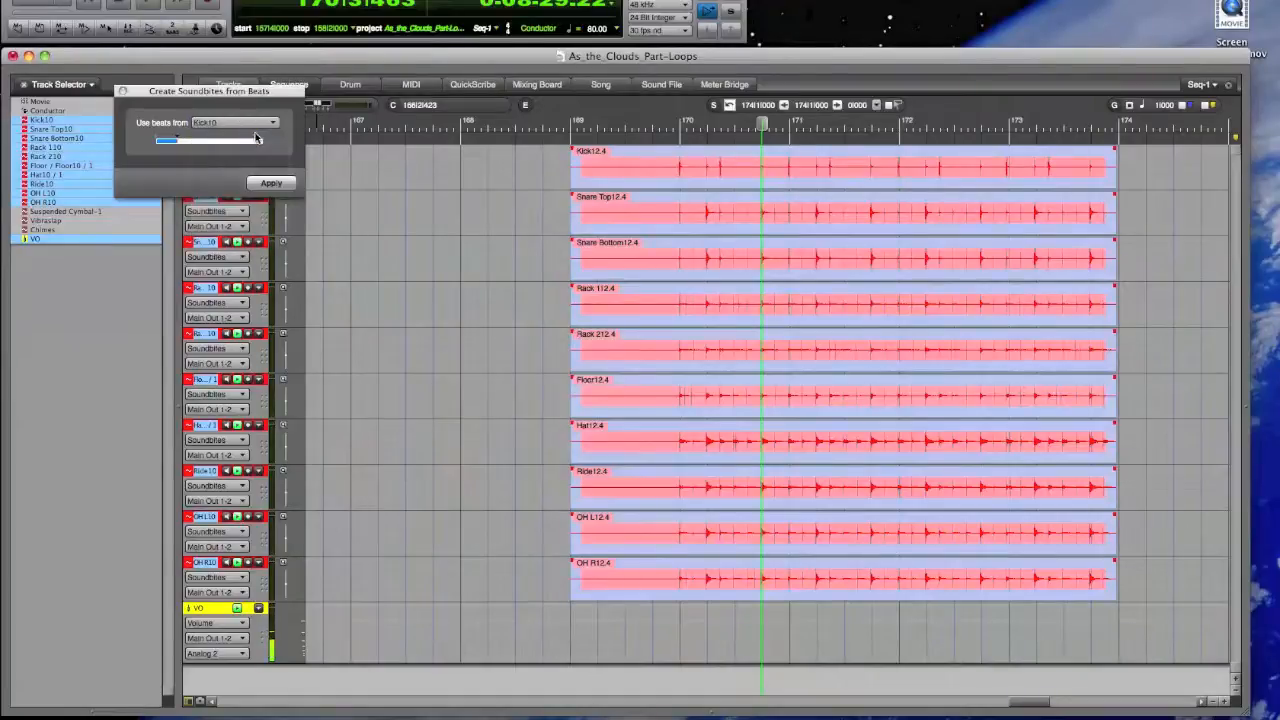
- Adjust the beat sensitivity so the slices follow the kick hits, and apply them to all the drum tracks
left_click_drag(176, 141, 258, 148)
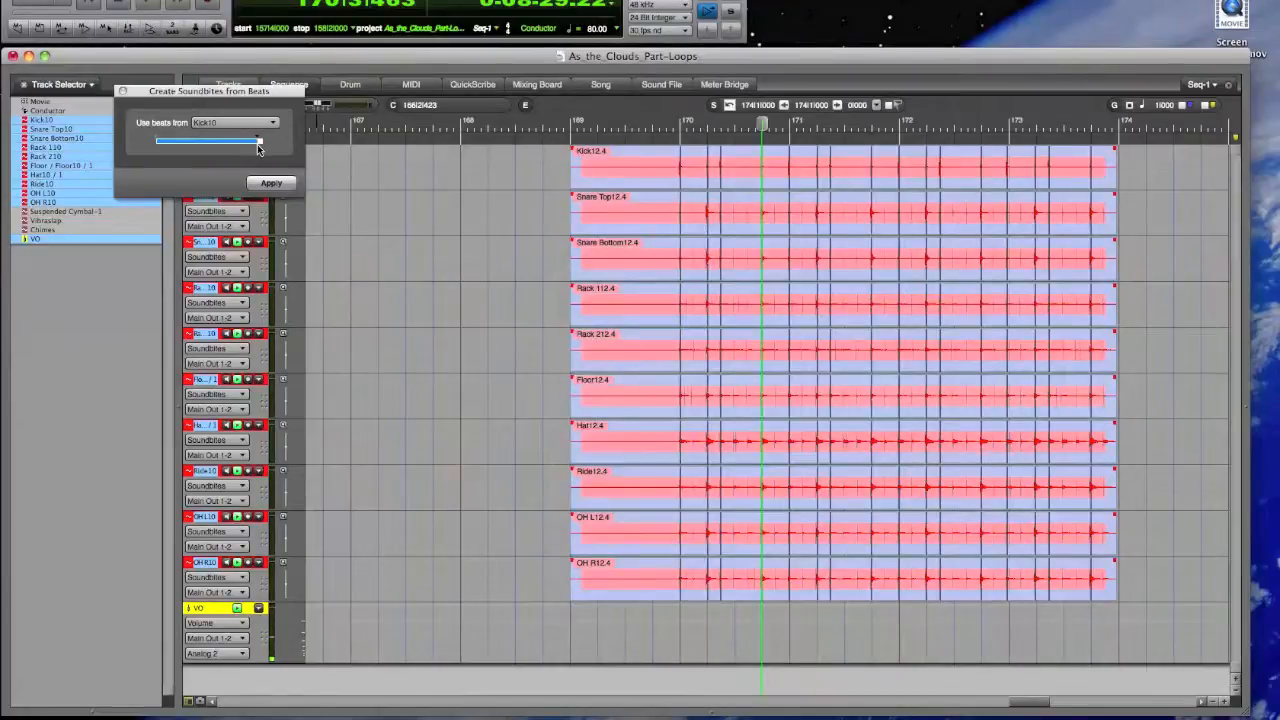
left_click_drag(256, 149, 264, 148)
left_click(275, 127)
left_click(271, 125)
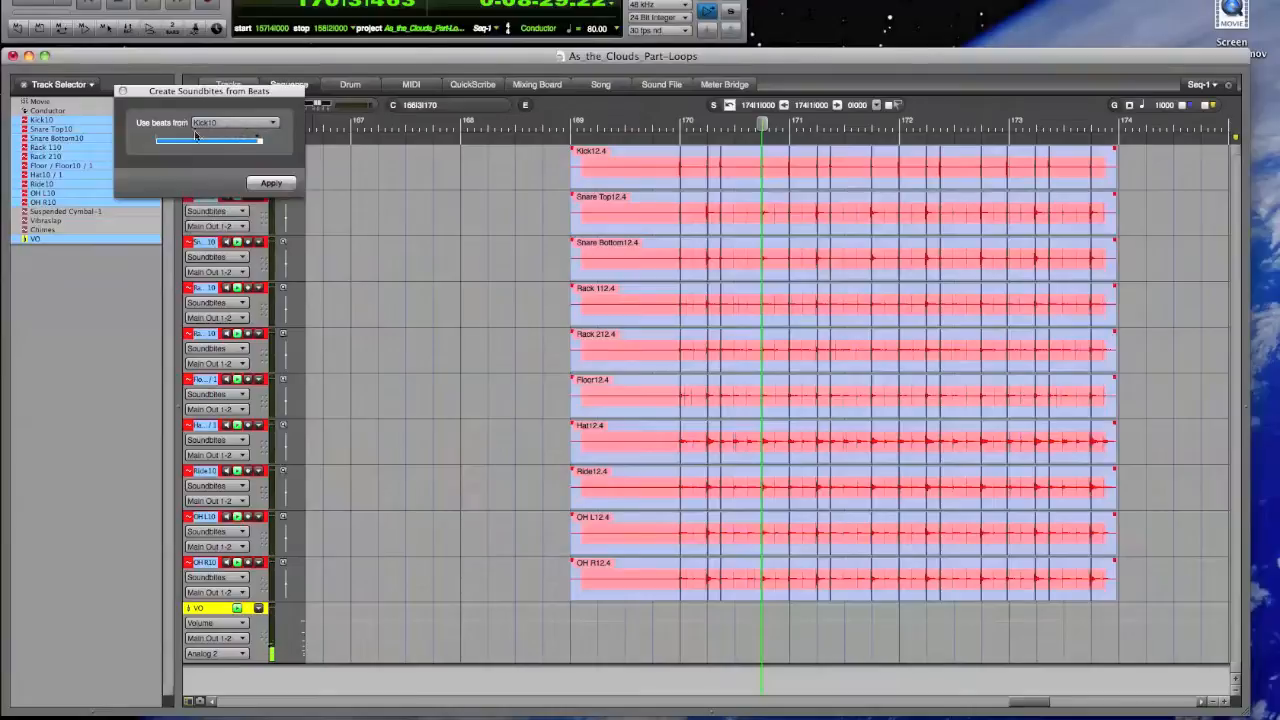
left_click_drag(257, 140, 243, 141)
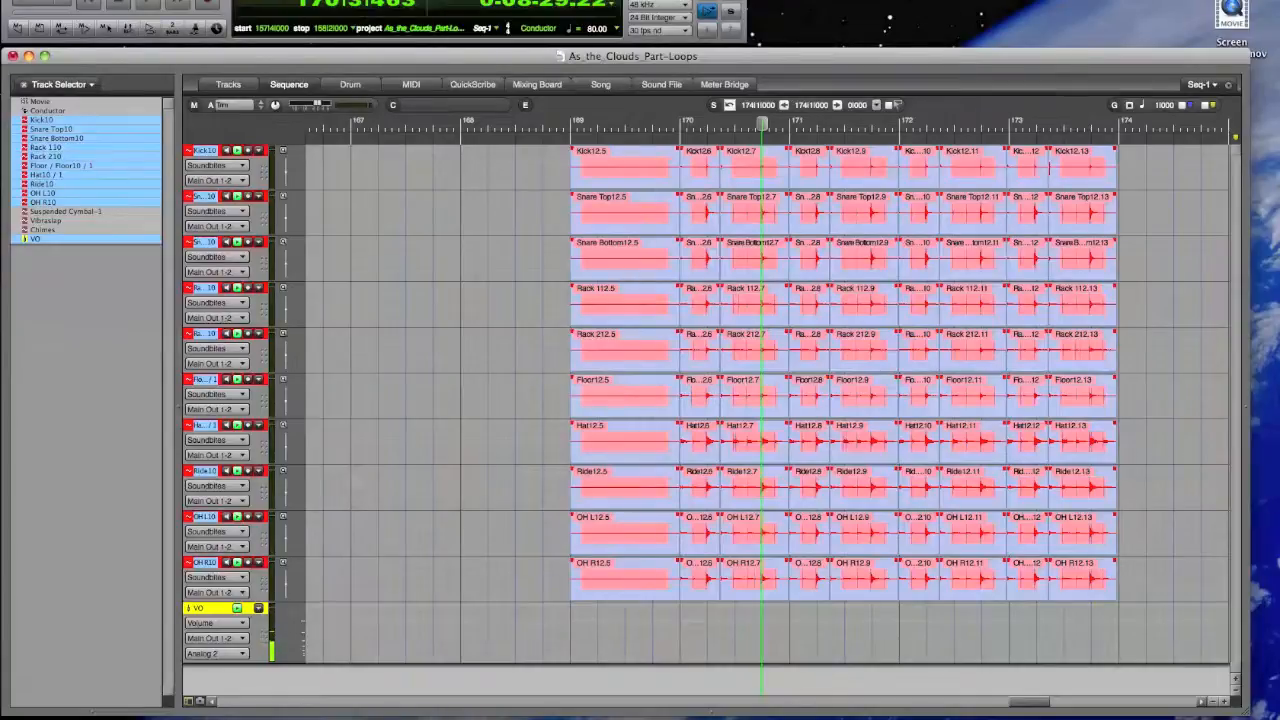
- Start Create Soundbites From Beats on the sliced drum soundbites and use the beats from the Snare Top10 track
left_click(290, 0)
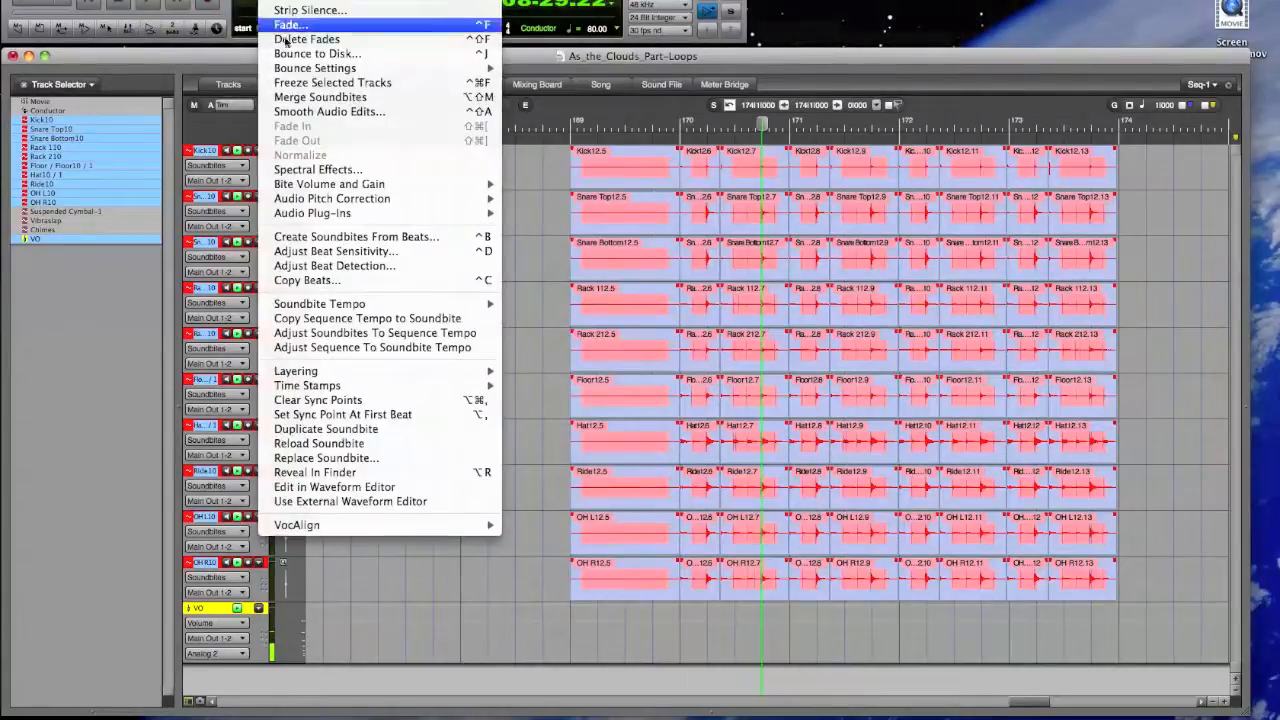
mouse_move(279, 305)
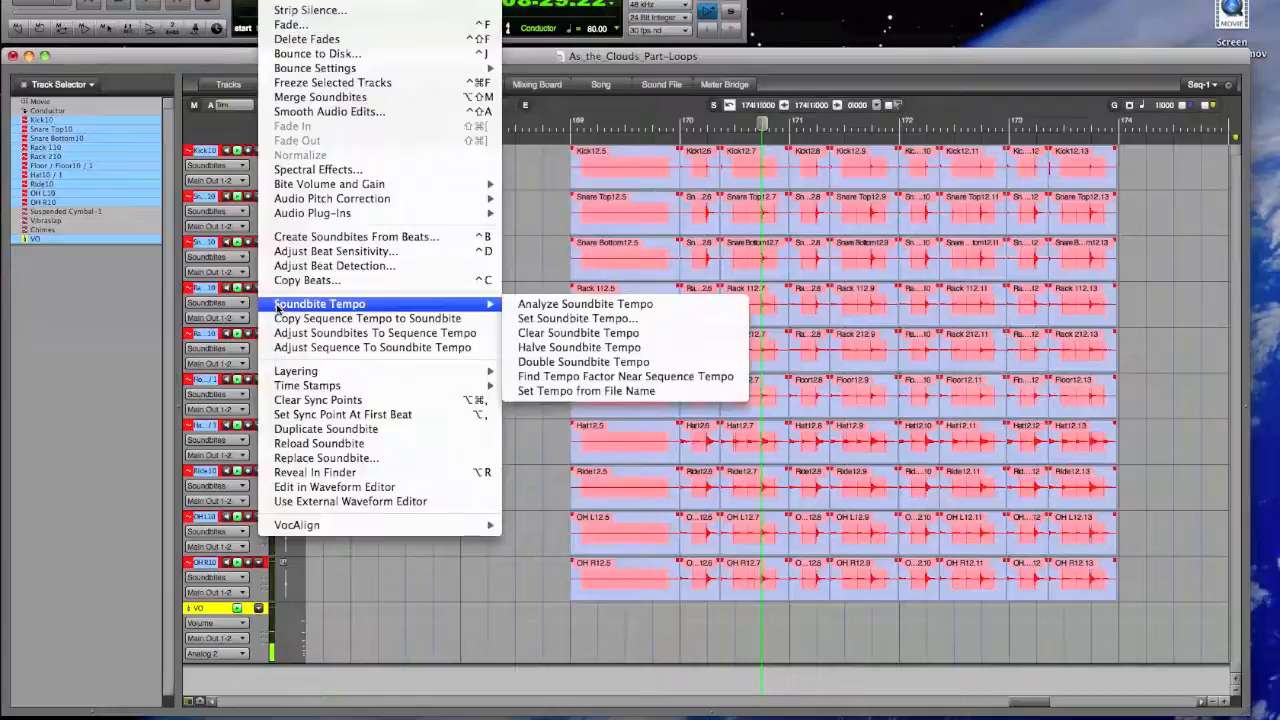
left_click(289, 237)
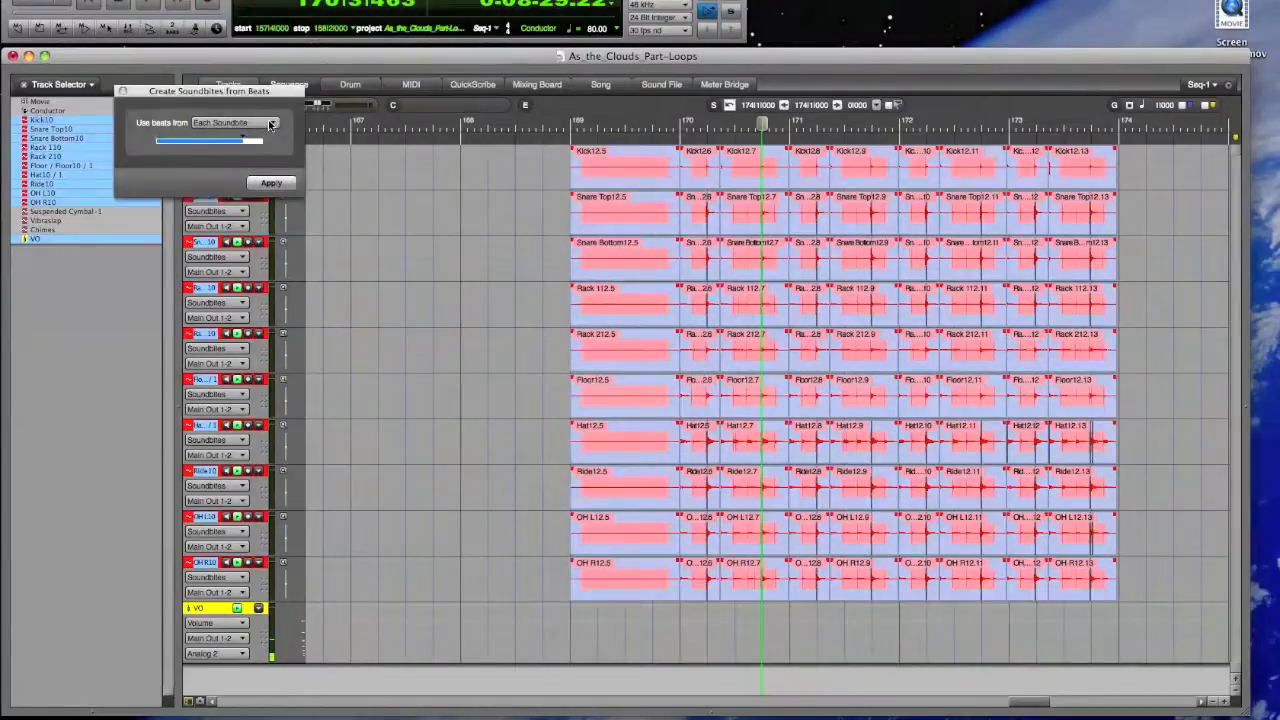
left_click(269, 124)
left_click(258, 148)
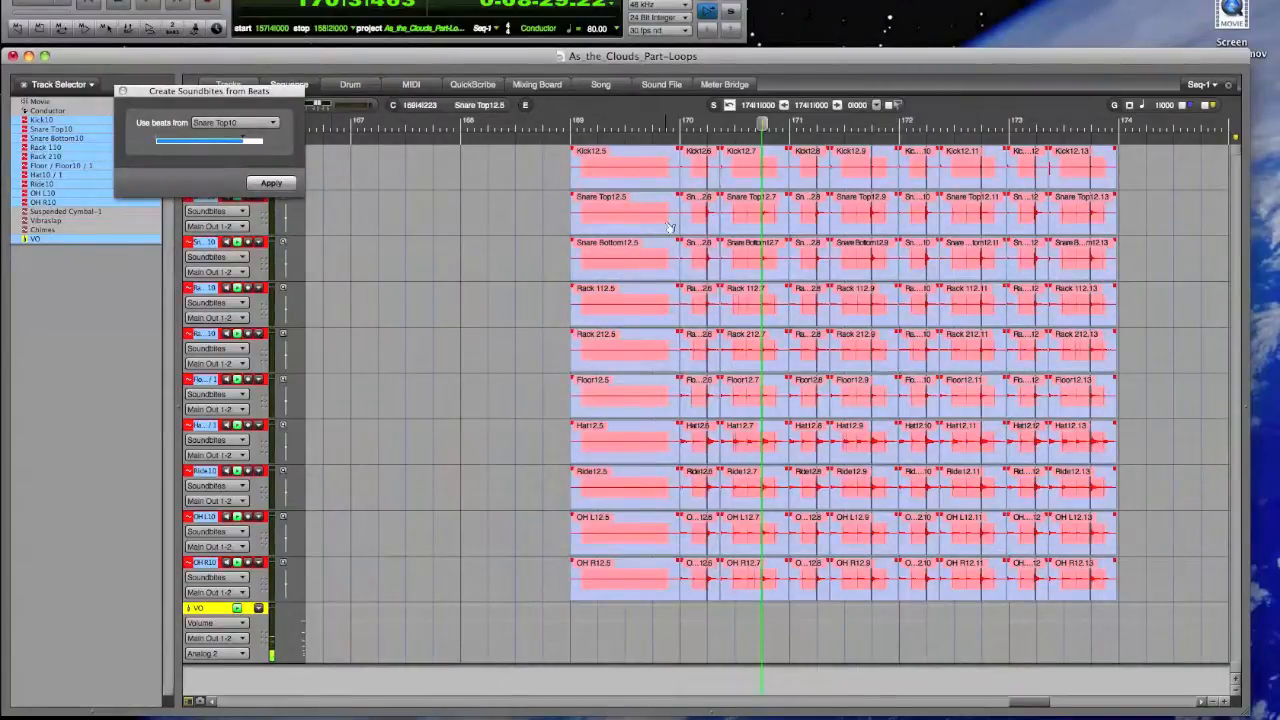
- Place the playhead at 170|2|036 and examine the proposed slice points around the snare hits up close
left_click(710, 121)
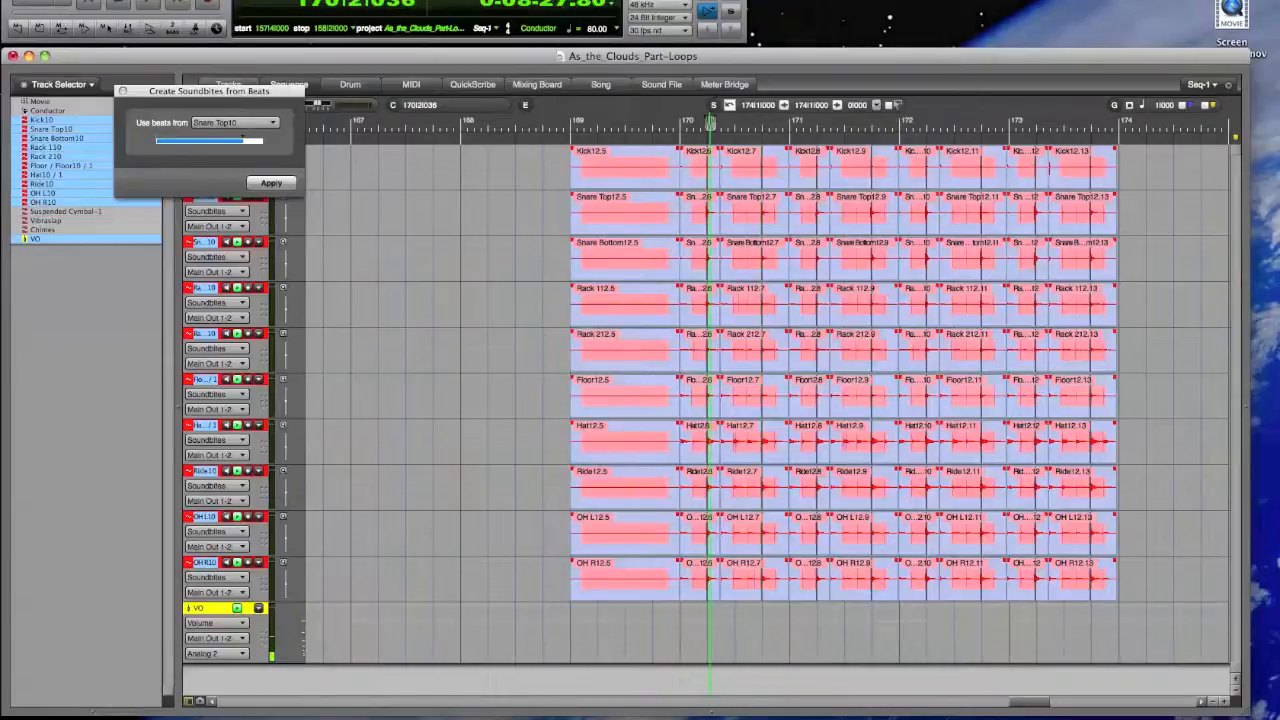
scroll(813, 270, "up", 5)
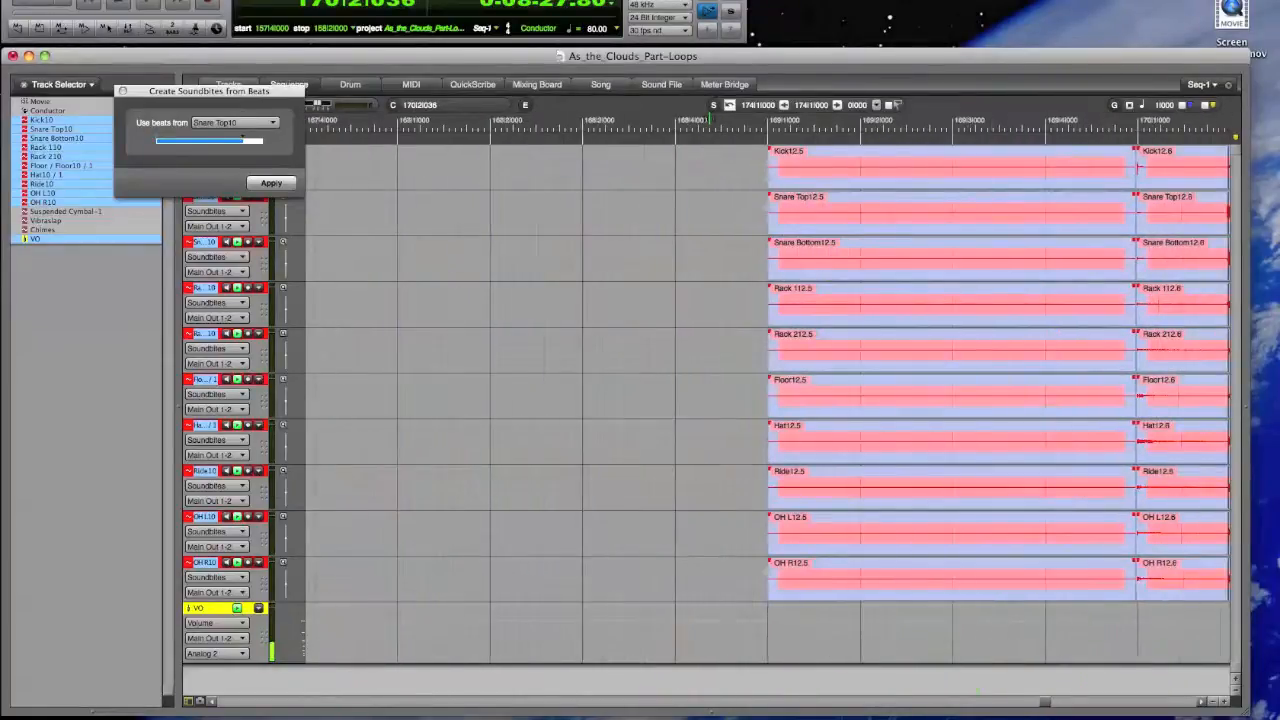
scroll(819, 280, "right", 10)
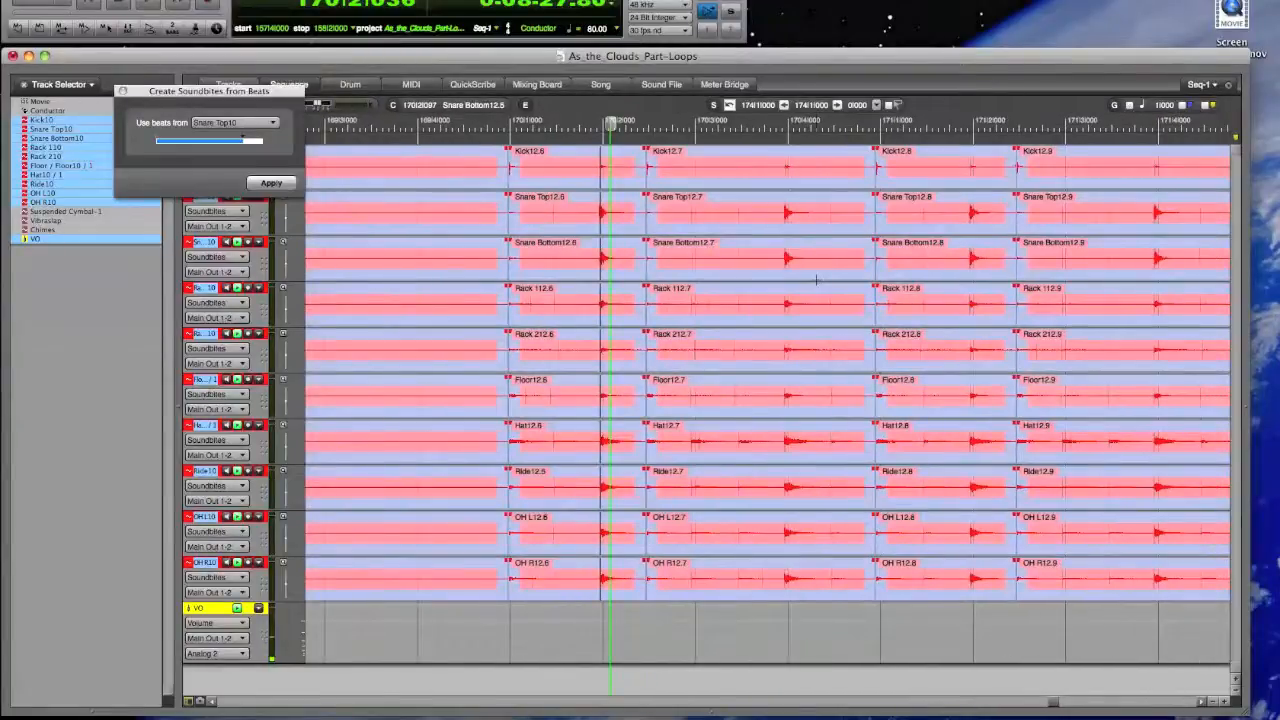
- Inspect up close how the proposed slice lines up with the start of the snare hit near 170|2
scroll(816, 280, "up", 10)
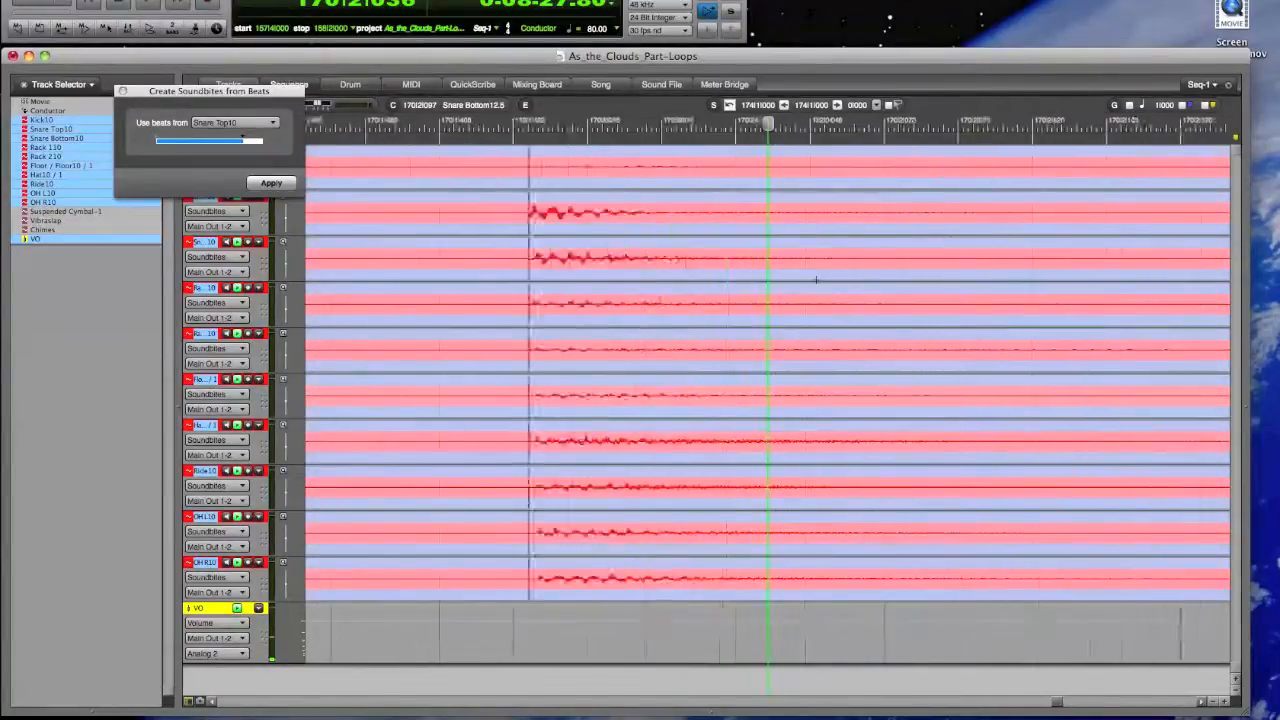
scroll(816, 280, "down", 2)
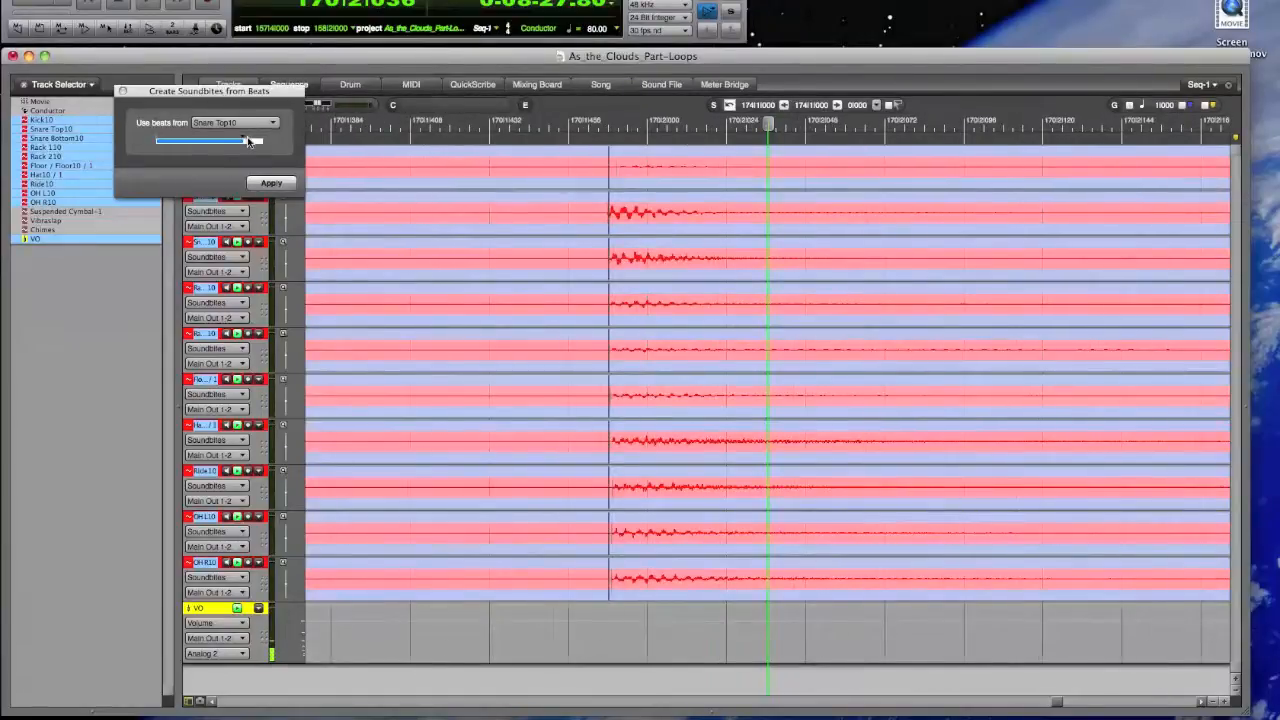
key("super+Left")
key("super+Left")
key("super+Left")
key("super+Left")
key("super+Left")
key("super+Left")
key("super+Left")
key("super+Left")
key("super+Left")
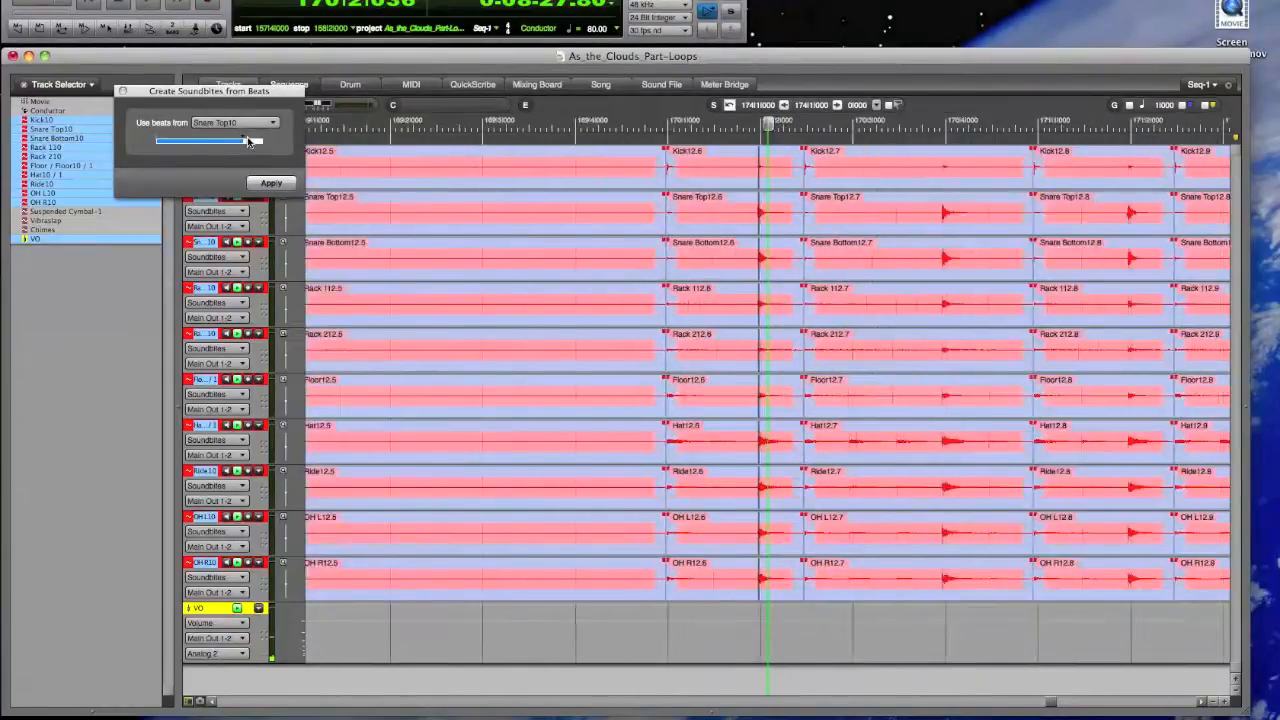
- Raise the beat sensitivity slightly so every snare hit gets a slice, and apply the Snare Top10 slices to all the drum tracks
scroll(451, 174, "right", 4)
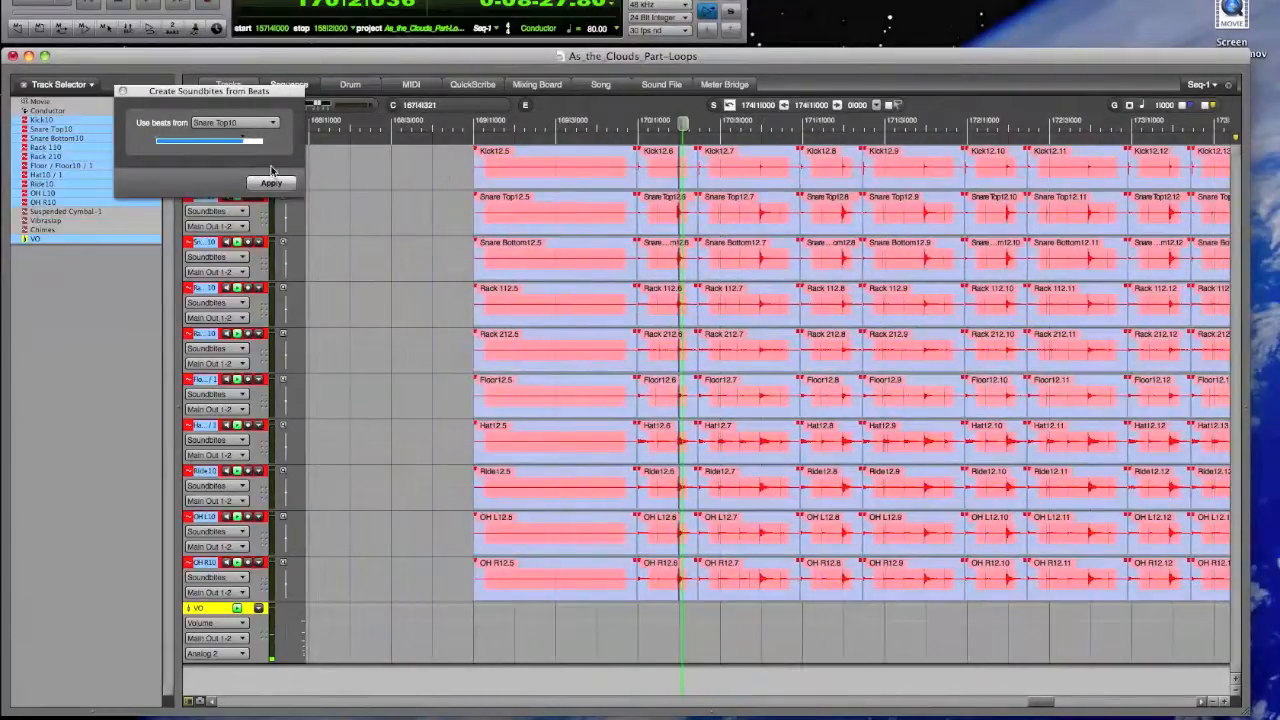
left_click_drag(244, 140, 246, 140)
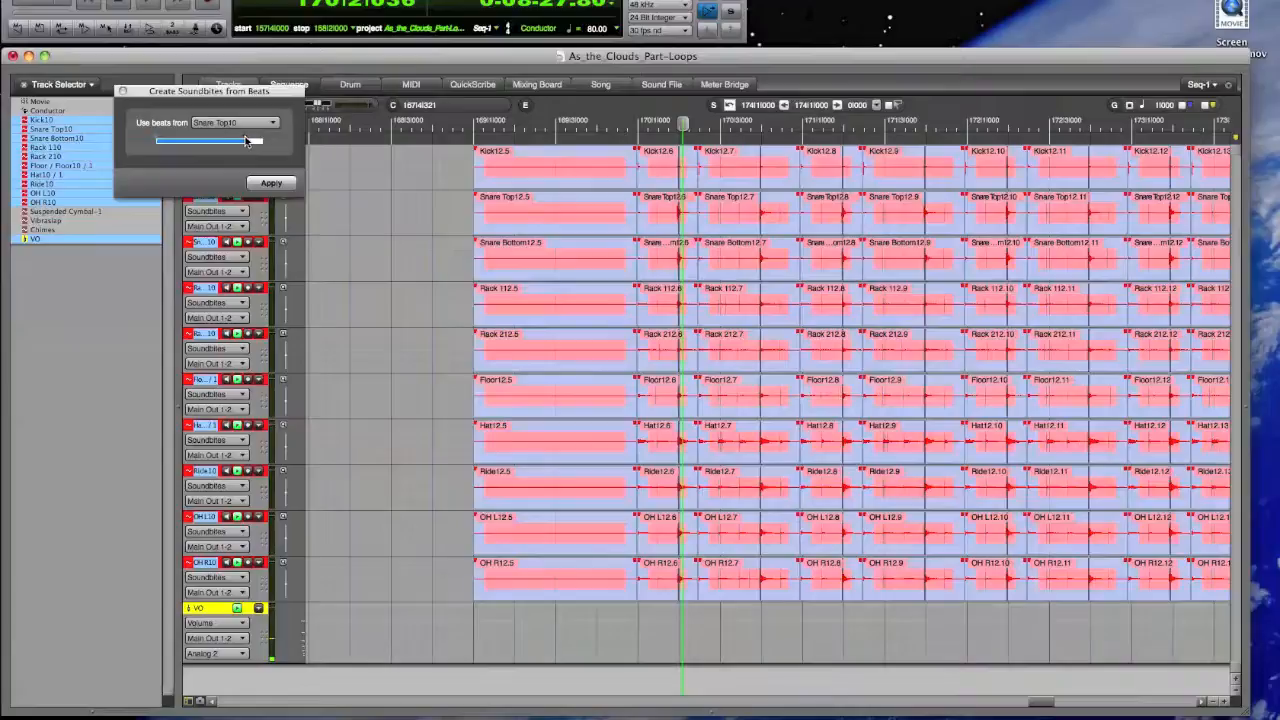
scroll(735, 236, "right", 3)
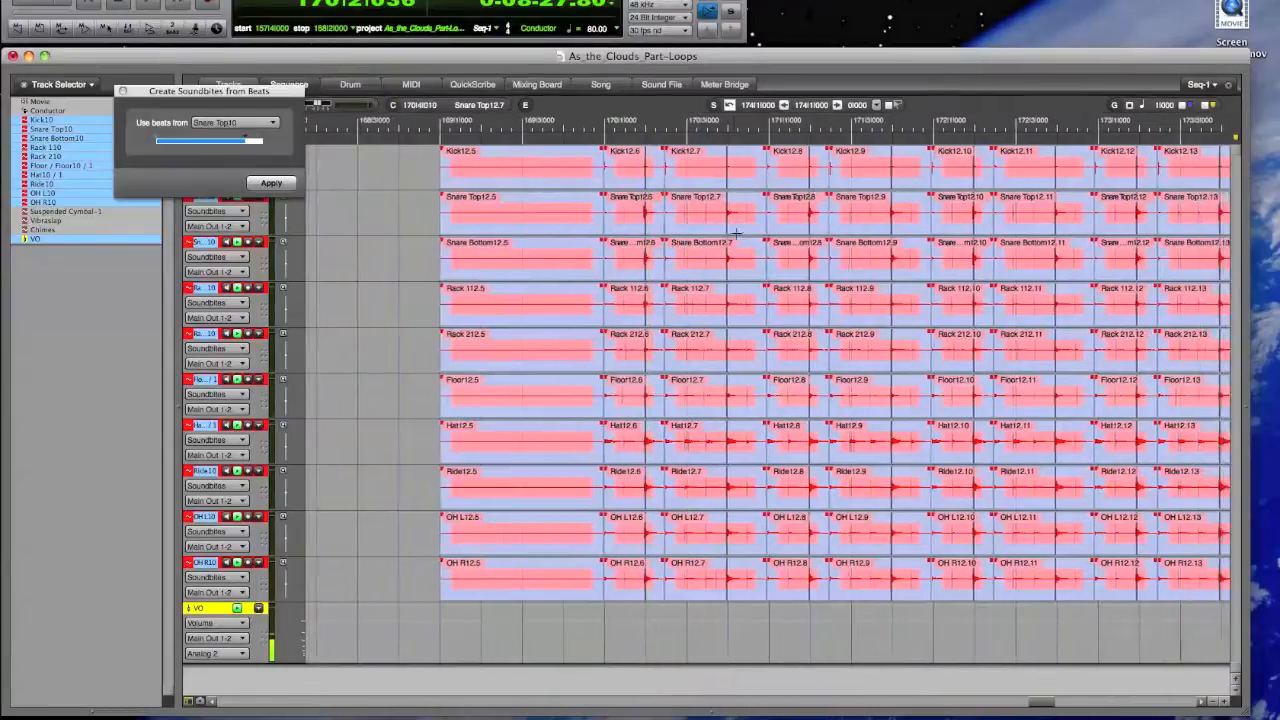
scroll(735, 236, "right", 12)
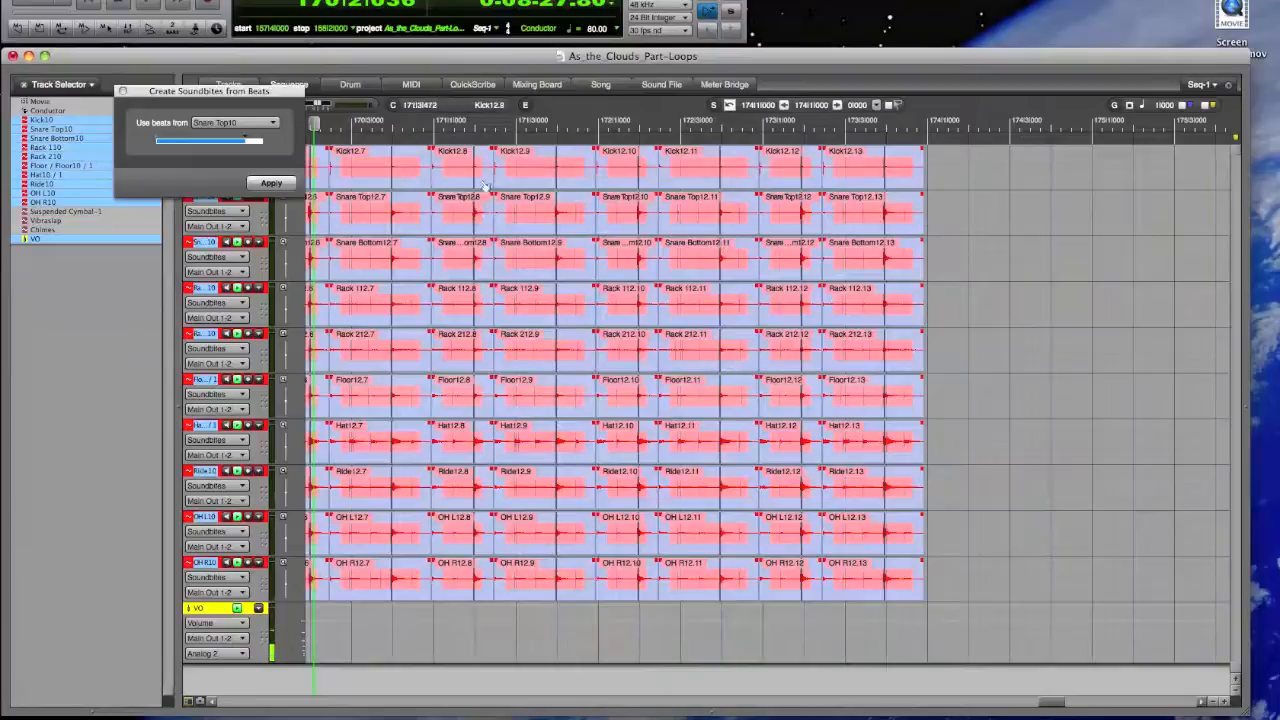
left_click(272, 183)
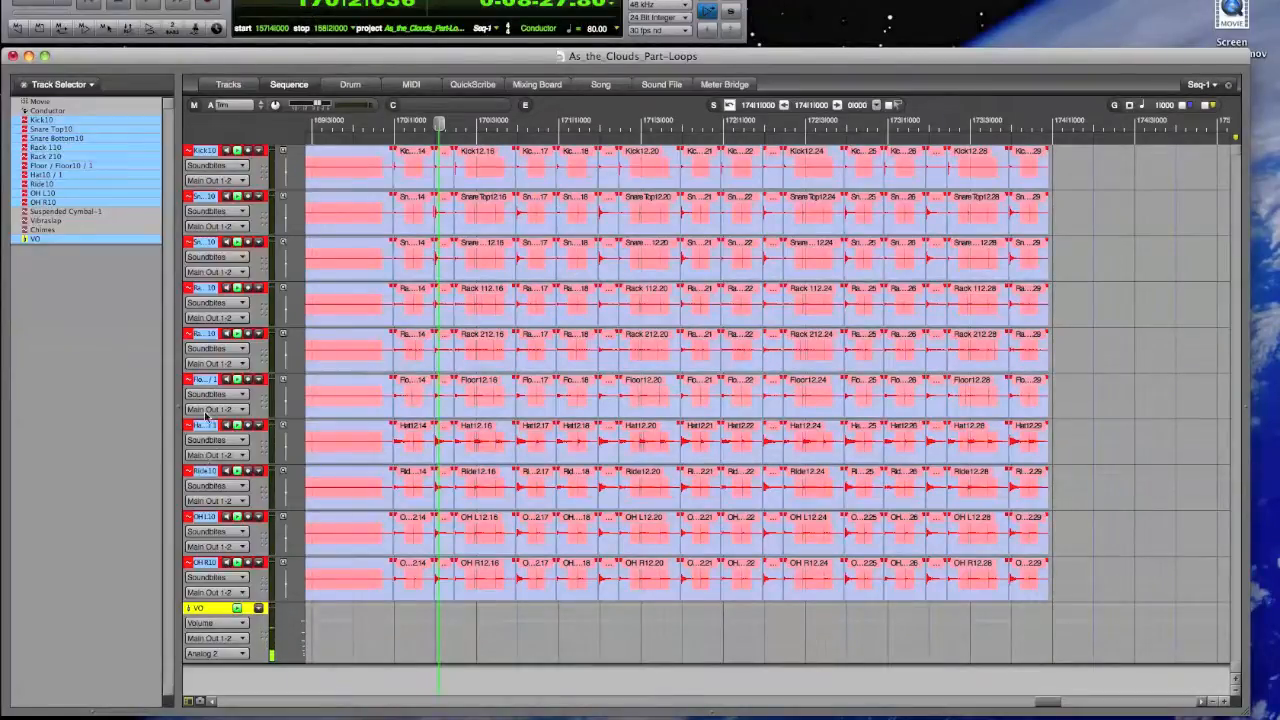
- Start Create Soundbites From Beats again on the sliced drum soundbites and use the beats from the Hat10 / 1 track
left_click(280, 1)
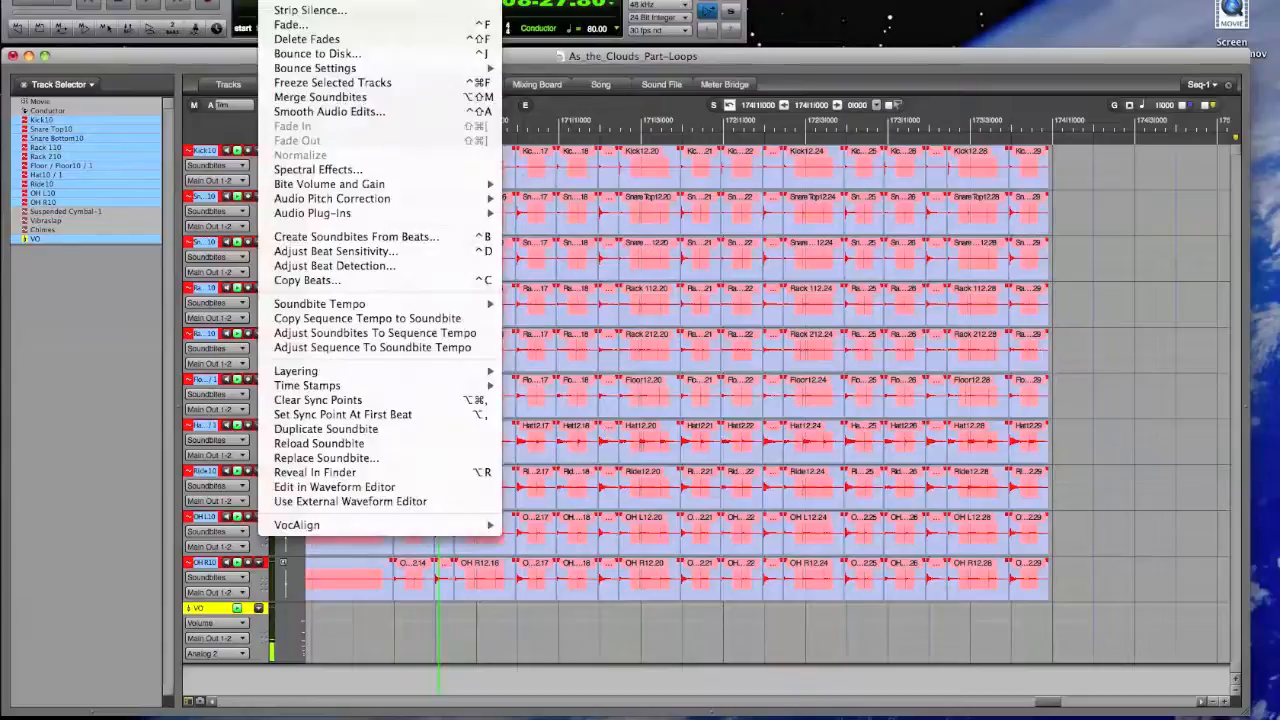
left_click(288, 237)
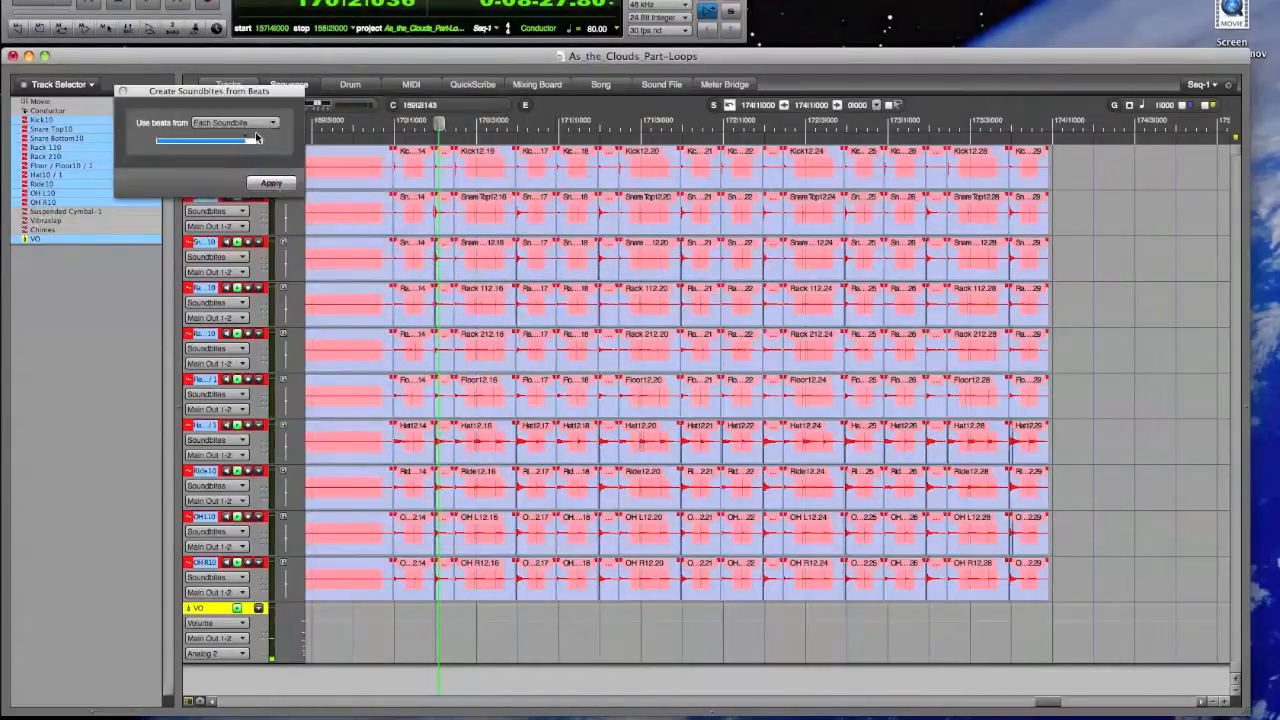
left_click(250, 123)
left_click(243, 202)
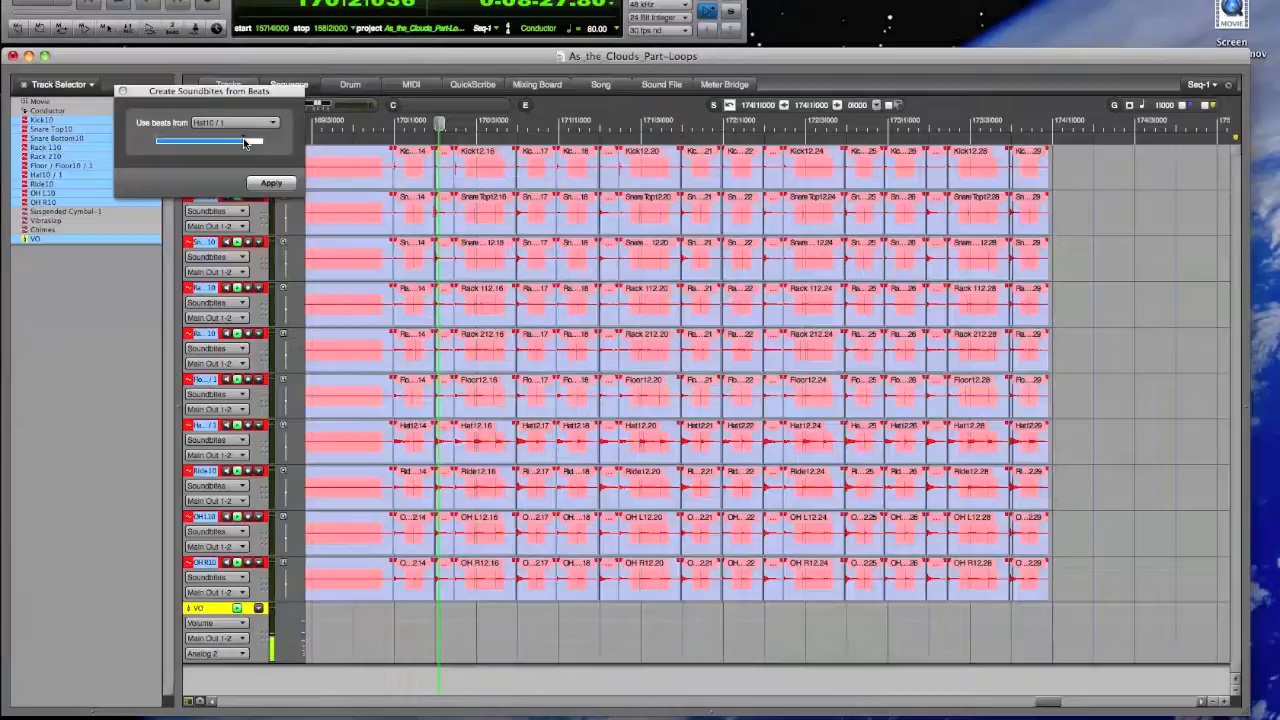
- Adjust the beat sensitivity so the slices follow the hi-hat hits, apply them to all the drum tracks, and deselect the soundbites
left_click_drag(249, 141, 256, 143)
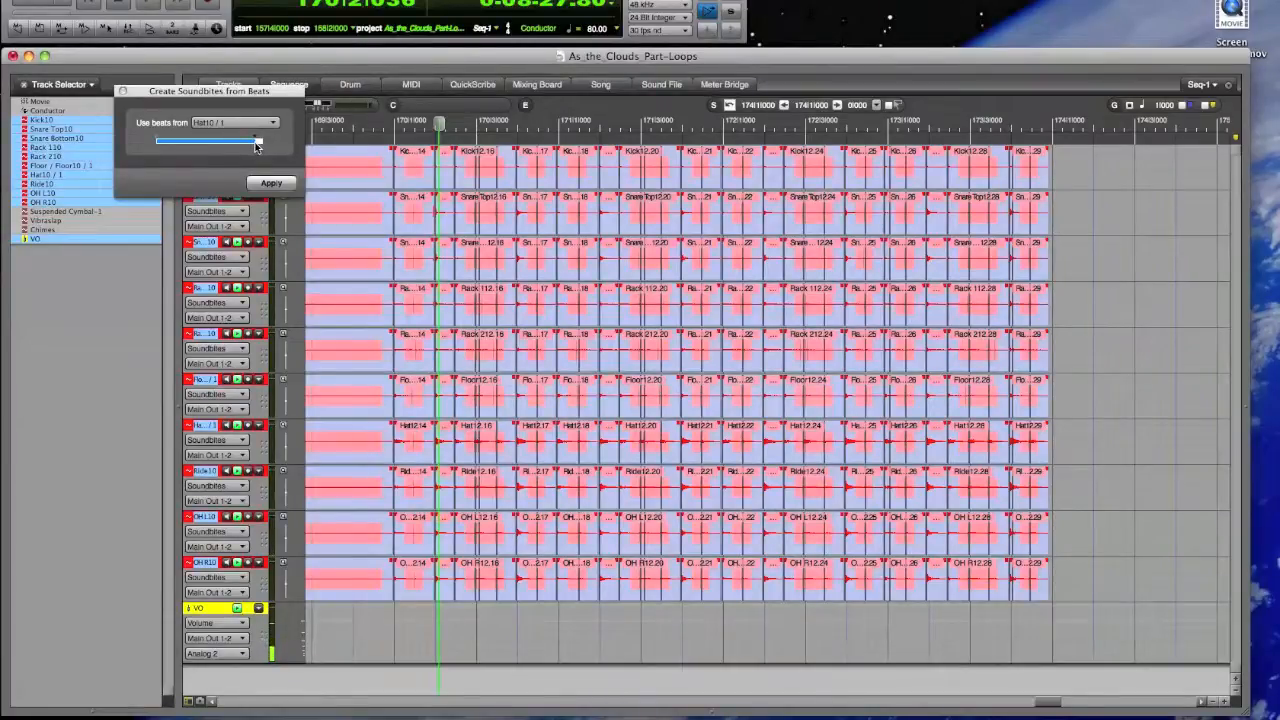
left_click_drag(254, 143, 251, 144)
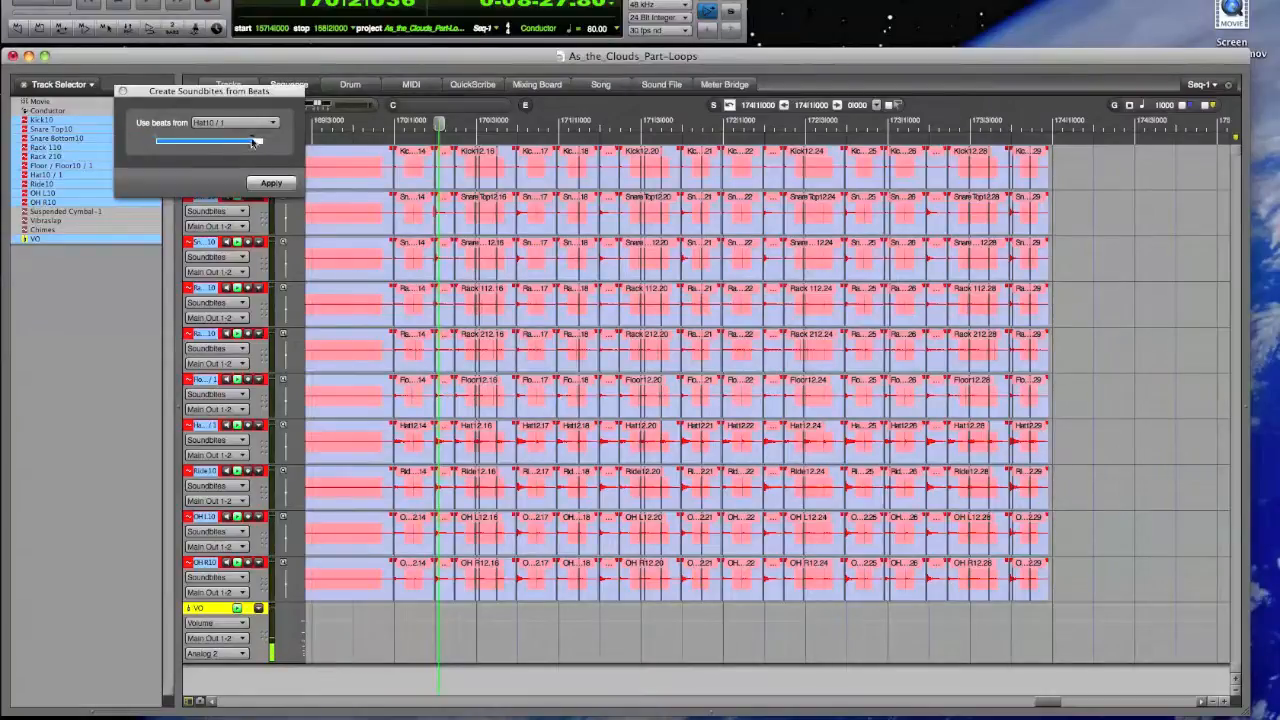
left_click_drag(253, 141, 257, 141)
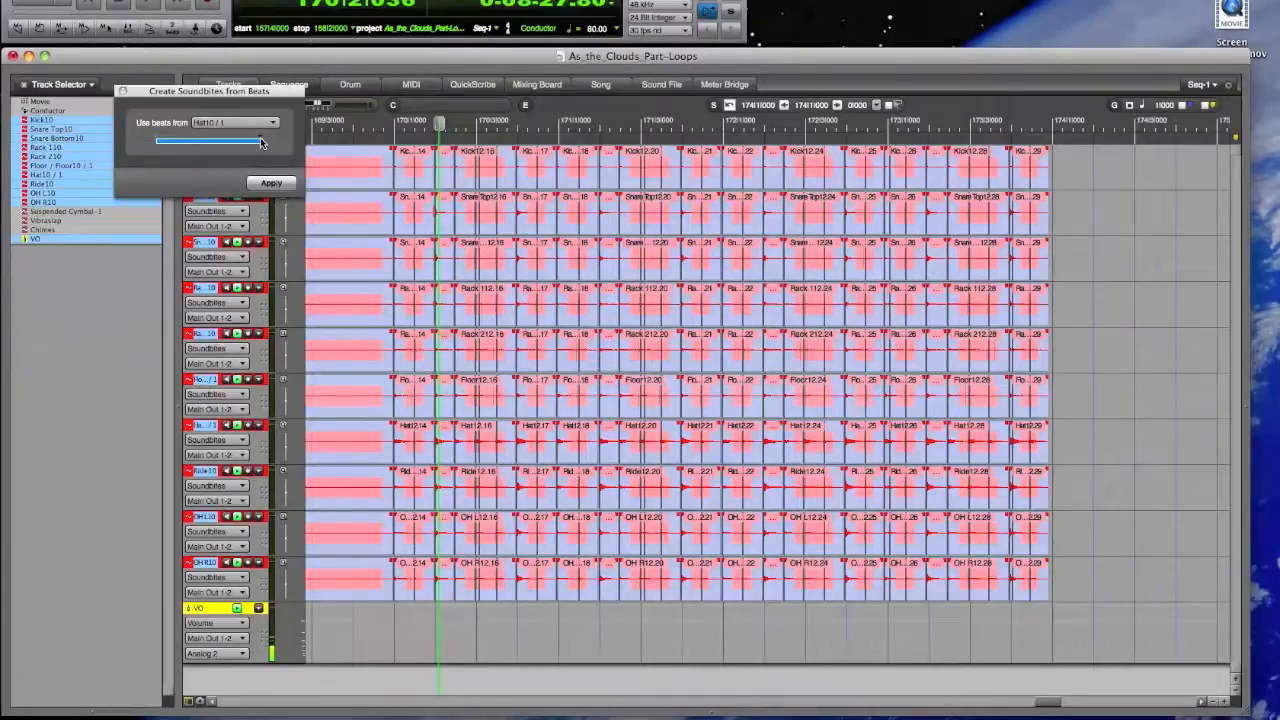
left_click_drag(257, 141, 242, 143)
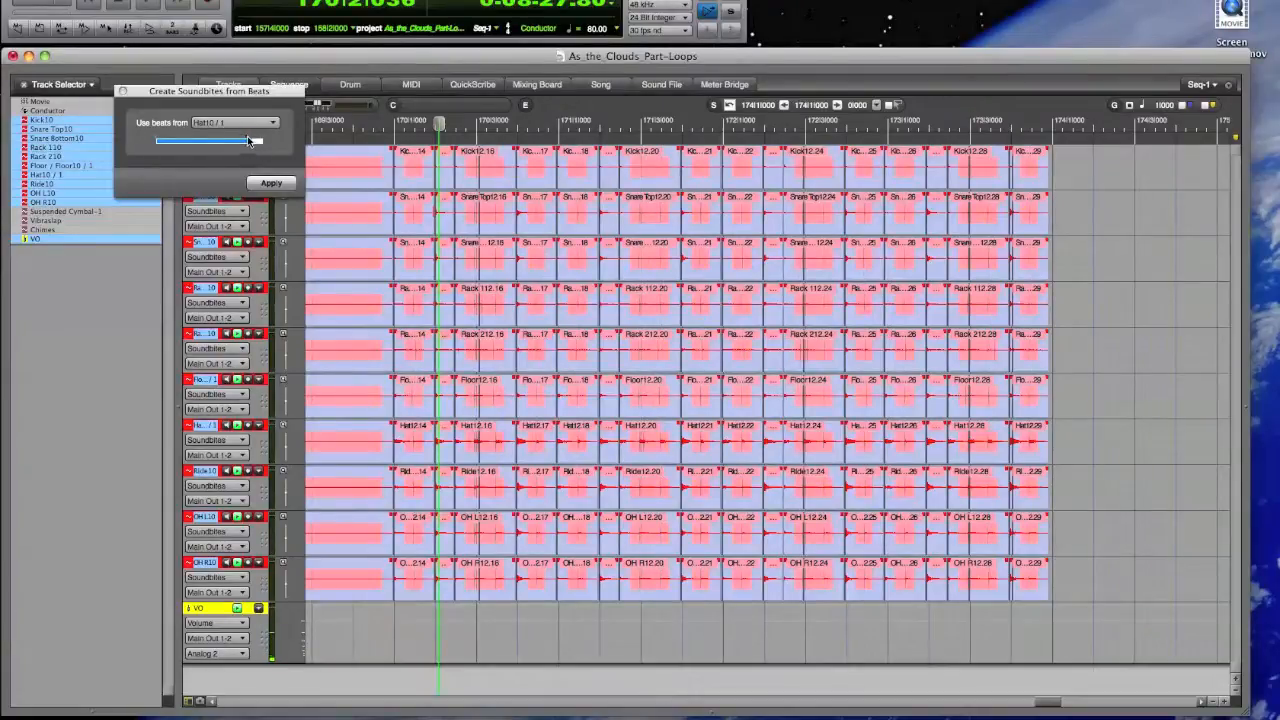
left_click_drag(251, 141, 256, 141)
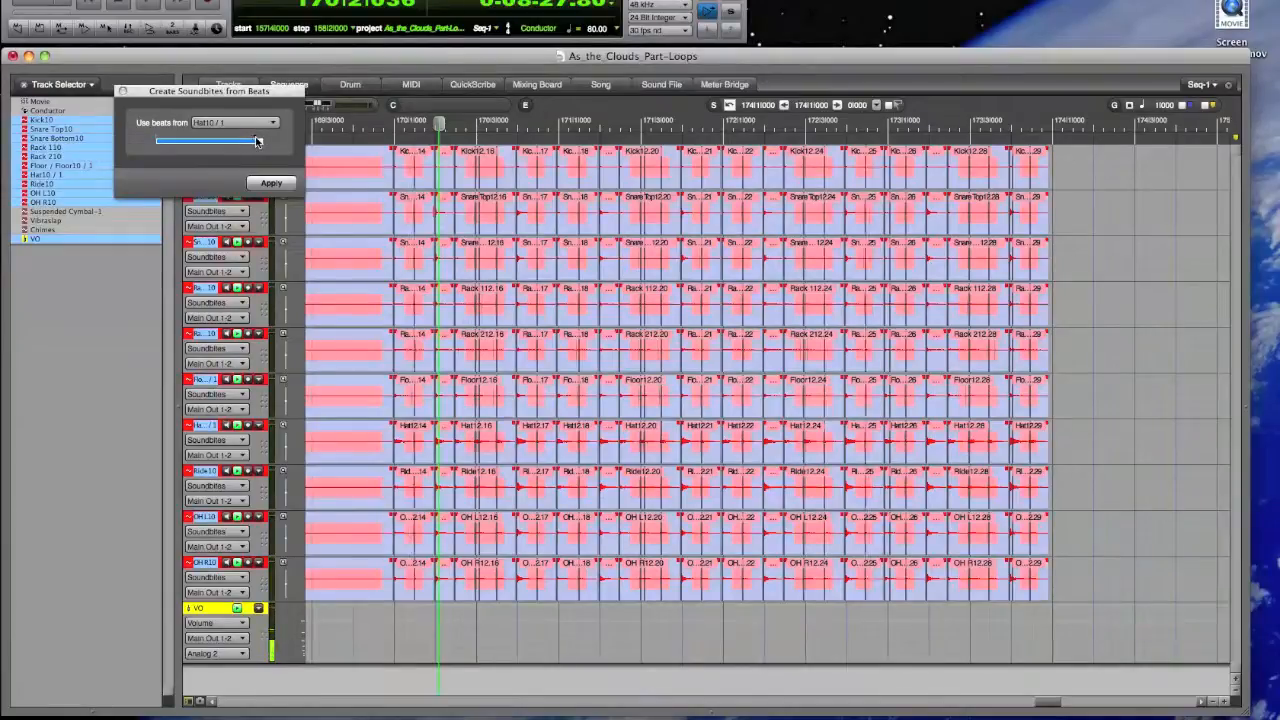
left_click(271, 184)
left_click(271, 184)
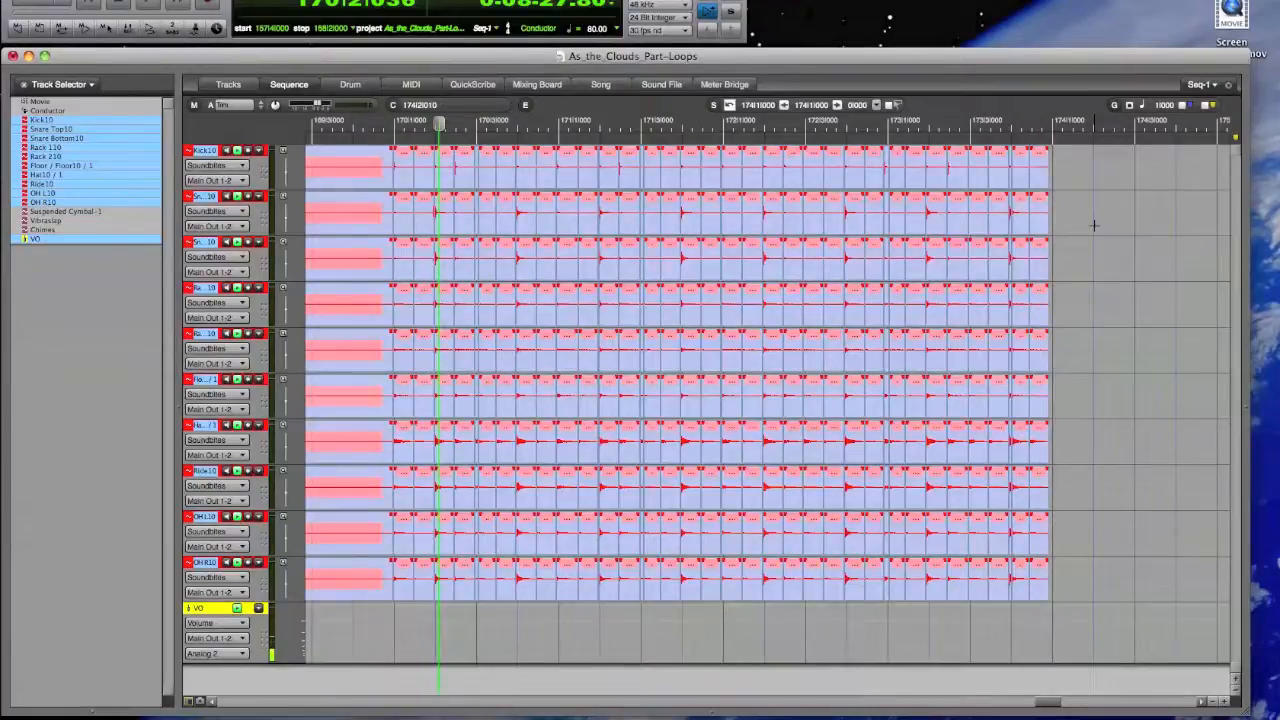
left_click(1095, 305)
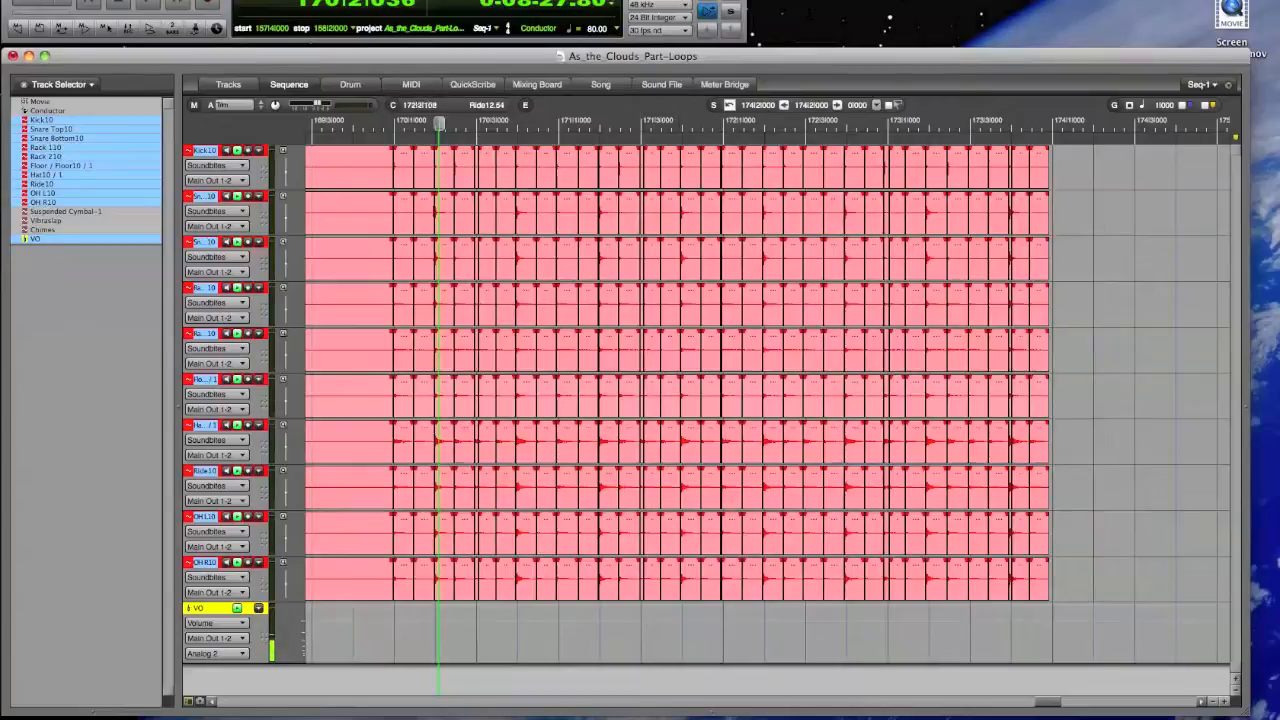
- Place the playhead at 170|2|471 and delete the 12.38 soundbites after the extra slice near 170|3 on all the drum tracks
left_click(476, 118)
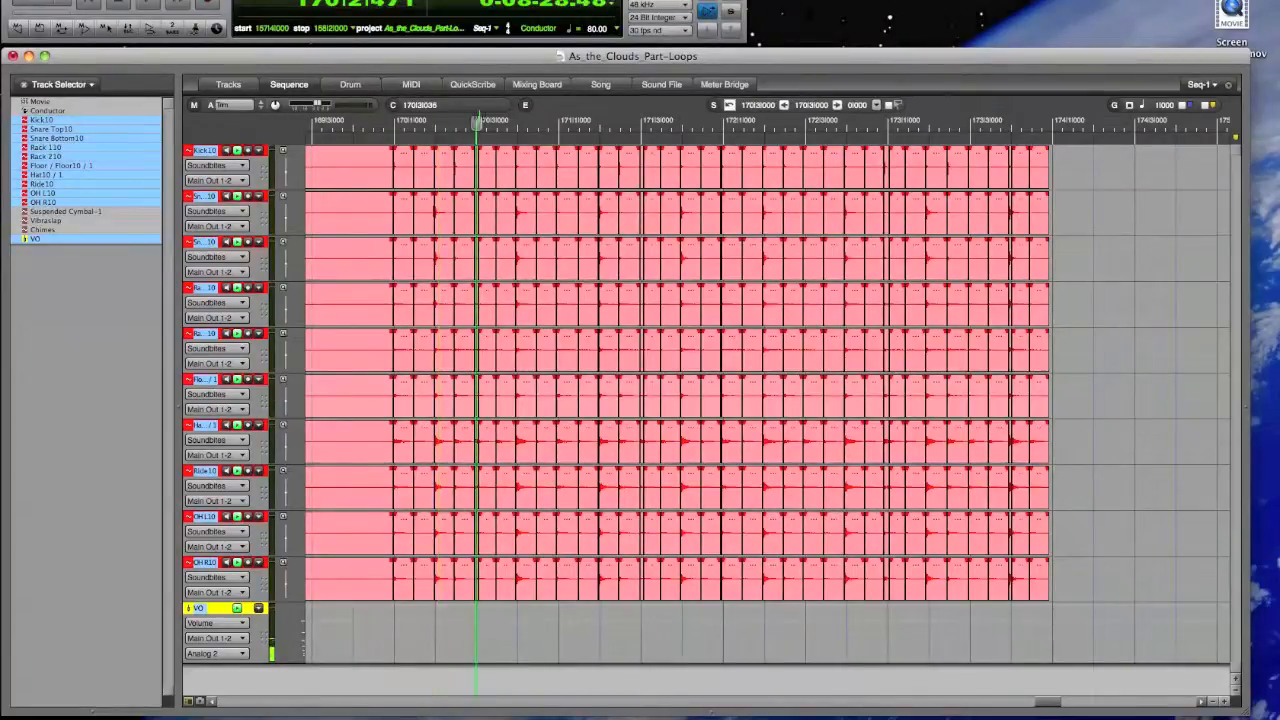
key("super+Right")
key("super+Right")
key("super+Right")
key("super+Right")
key("super+Right")
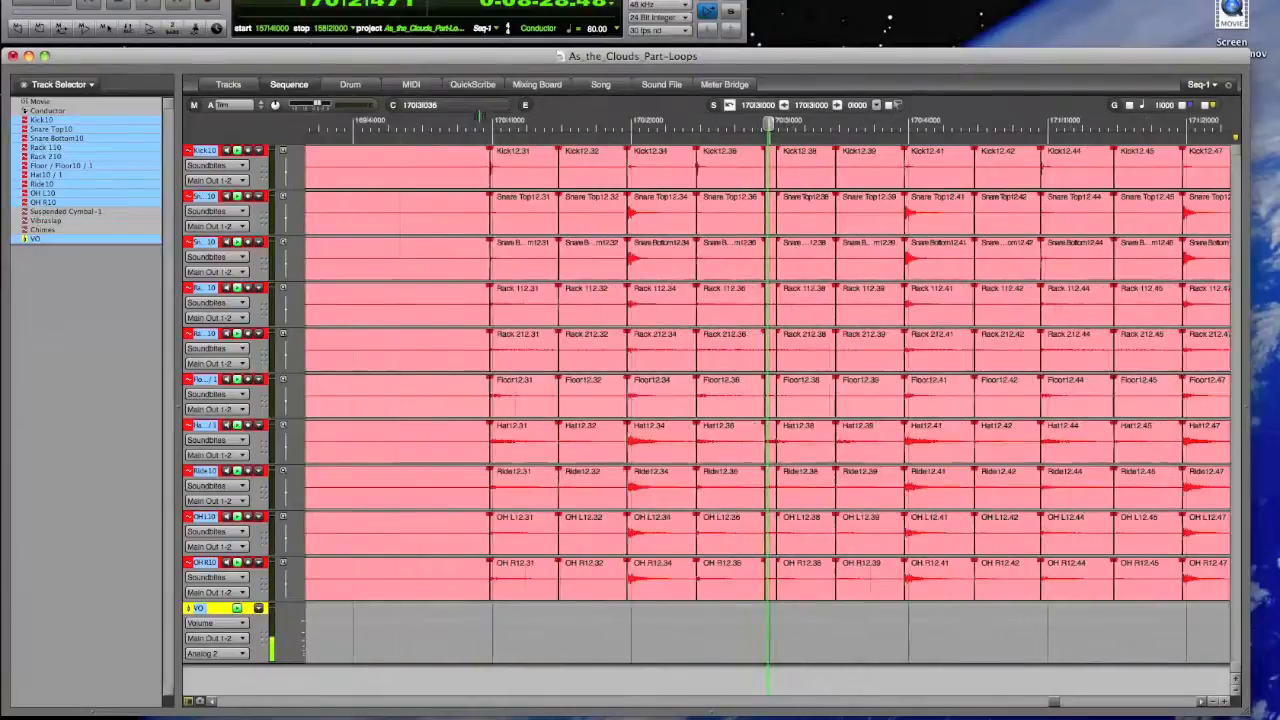
key("super+Right")
key("super+Right")
key("super+Left")
key("super+Left")
key("super+Left")
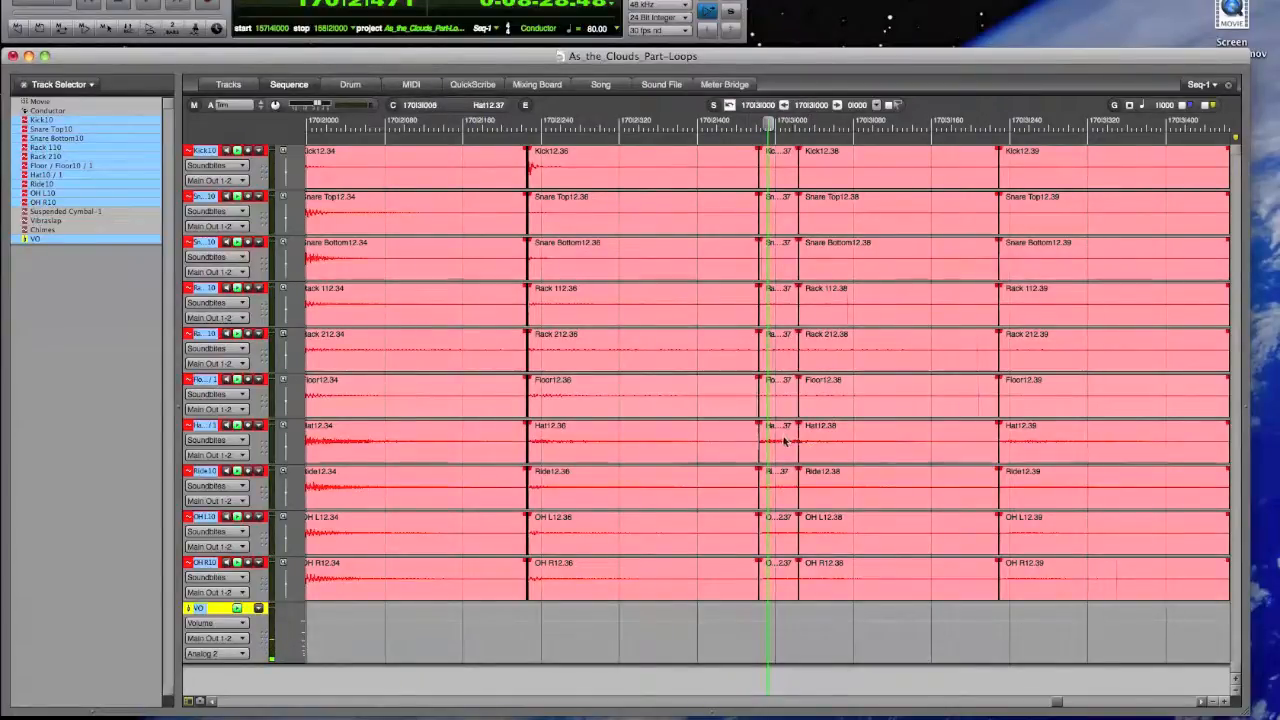
left_click(849, 438)
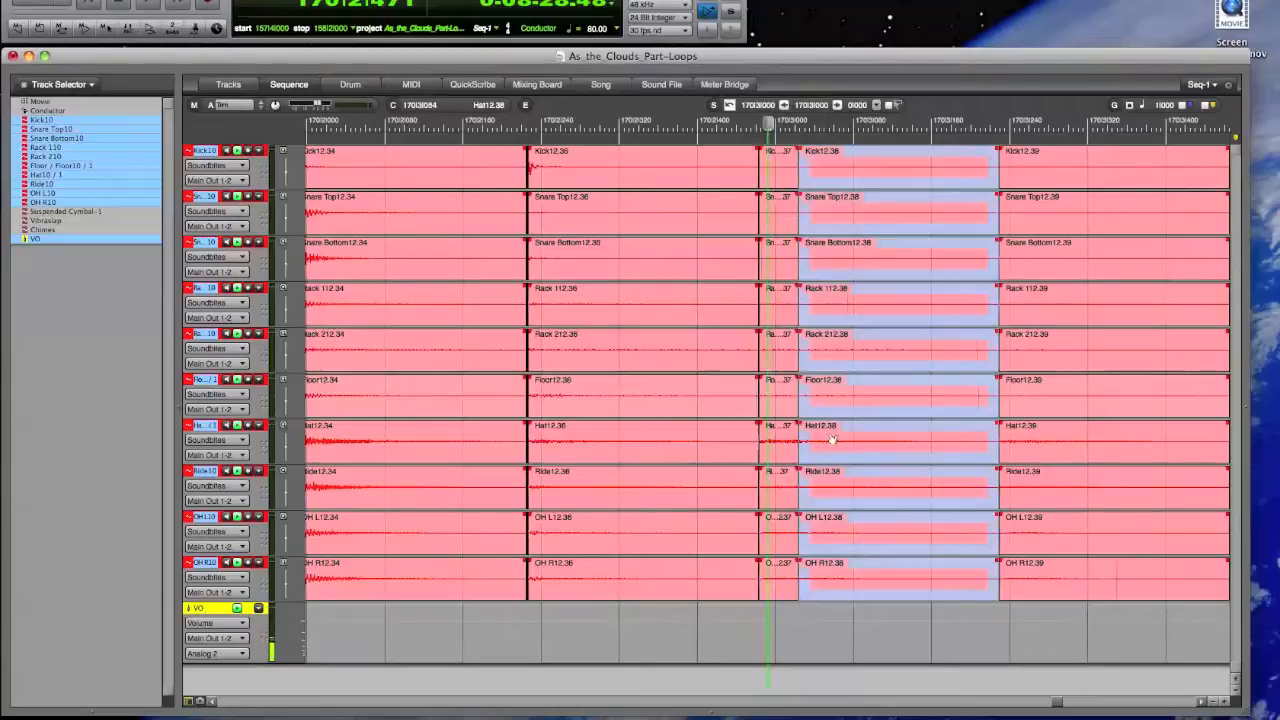
key("Delete")
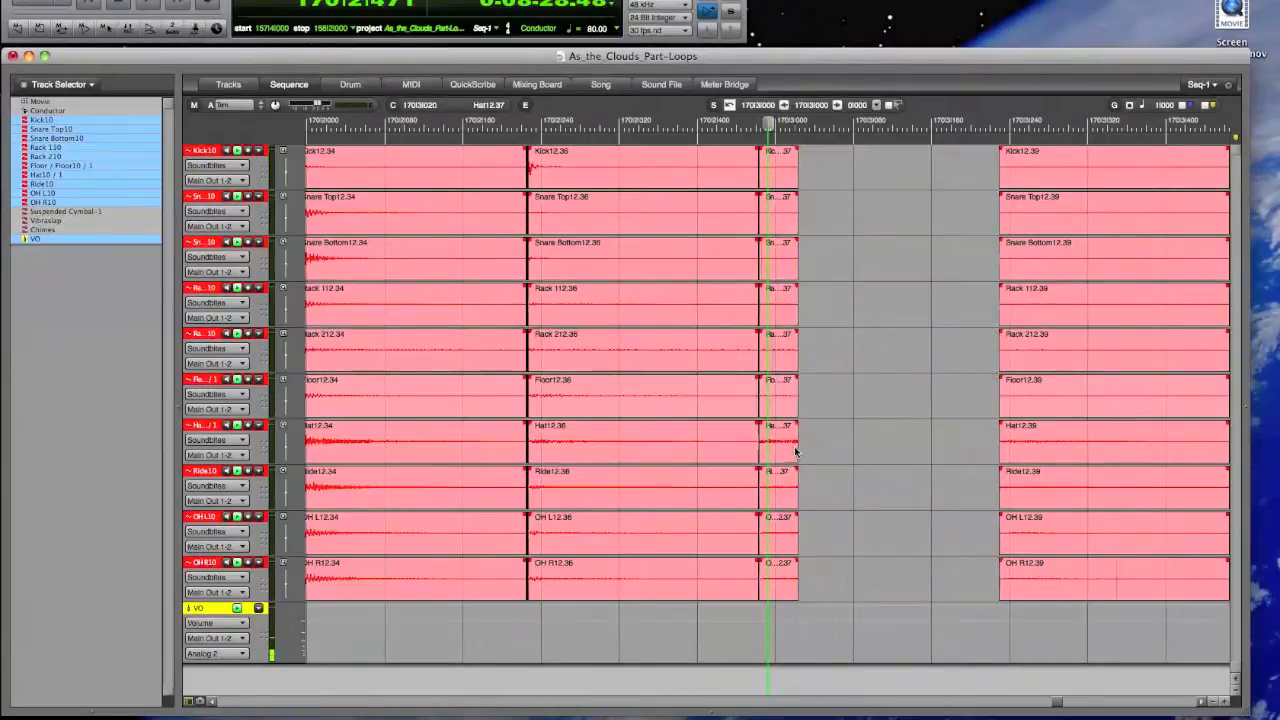
- Extend the short 12.37 soundbites on all the drum tracks across the gap to the start of the 12.39 soundbites
left_click_drag(822, 448, 1010, 454)
key("super+Left")
key("super+Left")
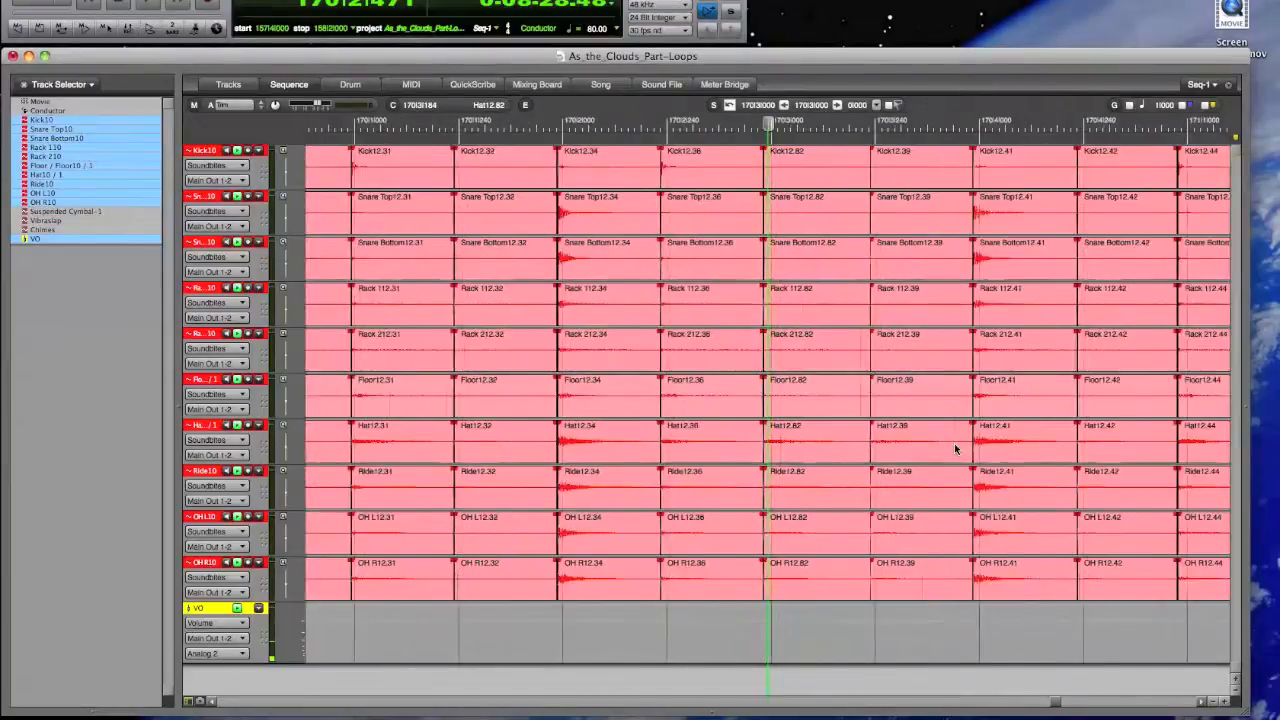
- Place the playhead at 171|3|009 and delete the 12.51 soundbites after the extra slice on all the drum tracks
key("super+Left")
key("super+Left")
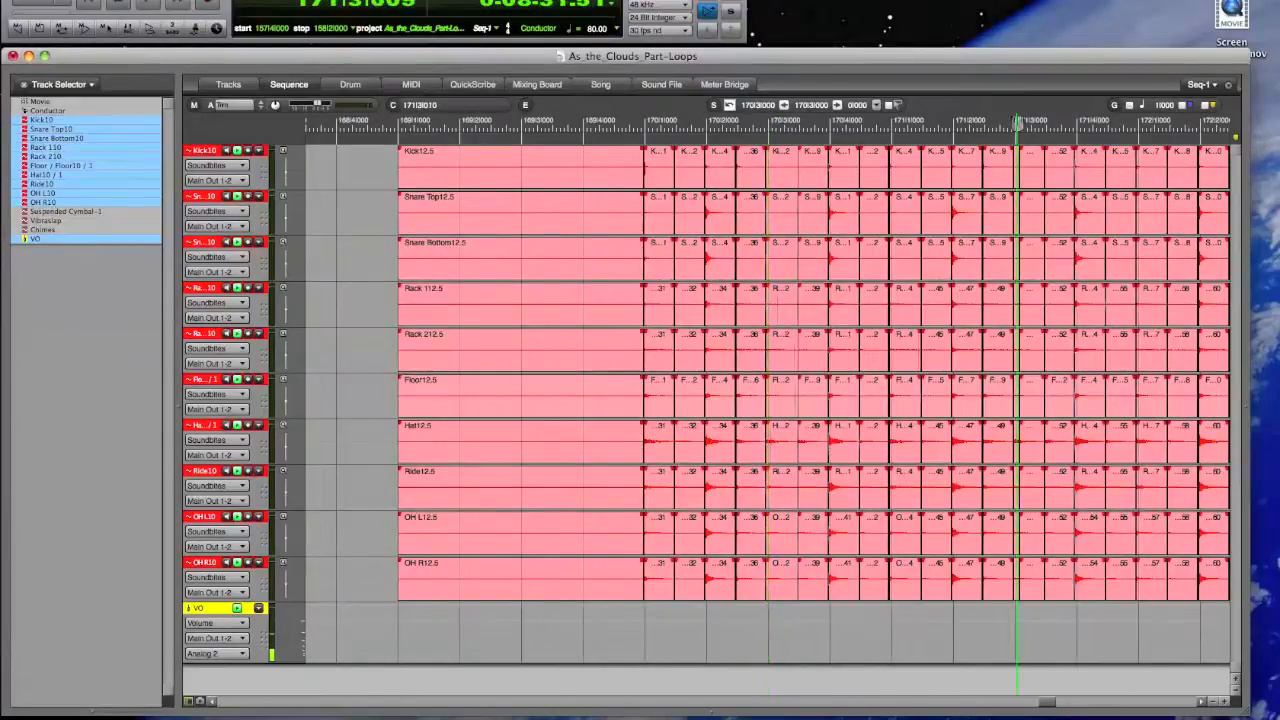
key("super+Right")
key("super+Right")
key("super+Right")
key("super+Right")
key("super+Right")
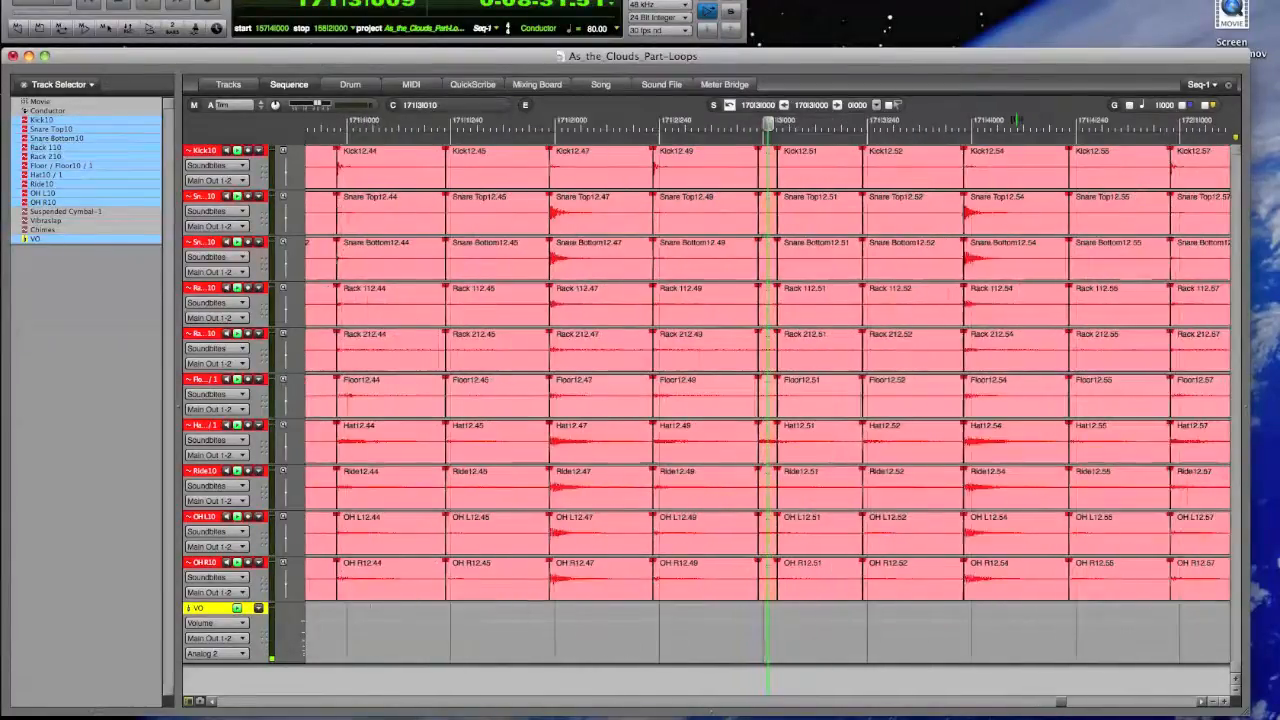
key("super+Right")
left_click(933, 437)
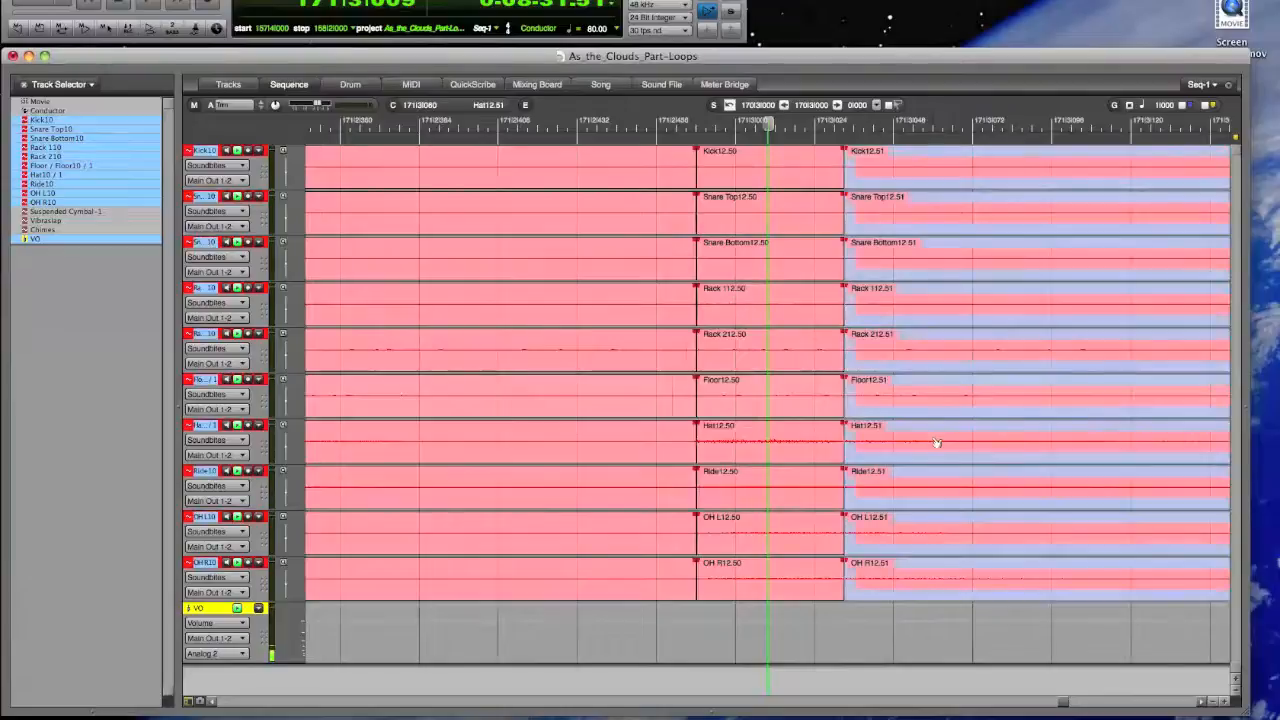
key("Delete")
- Extend the short 12.50 soundbites on all the drum tracks across the gap to the start of the 12.52 soundbites
key("super+Left")
key("super+Left")
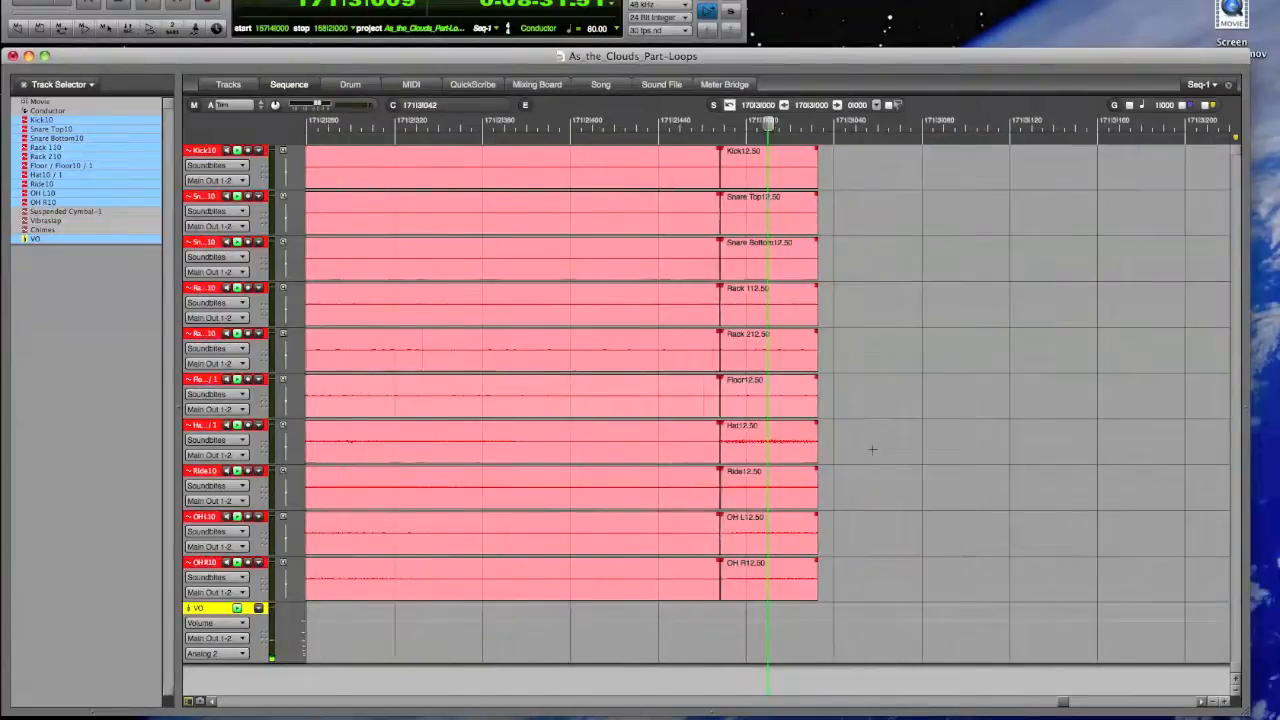
left_click_drag(801, 452, 1097, 437)
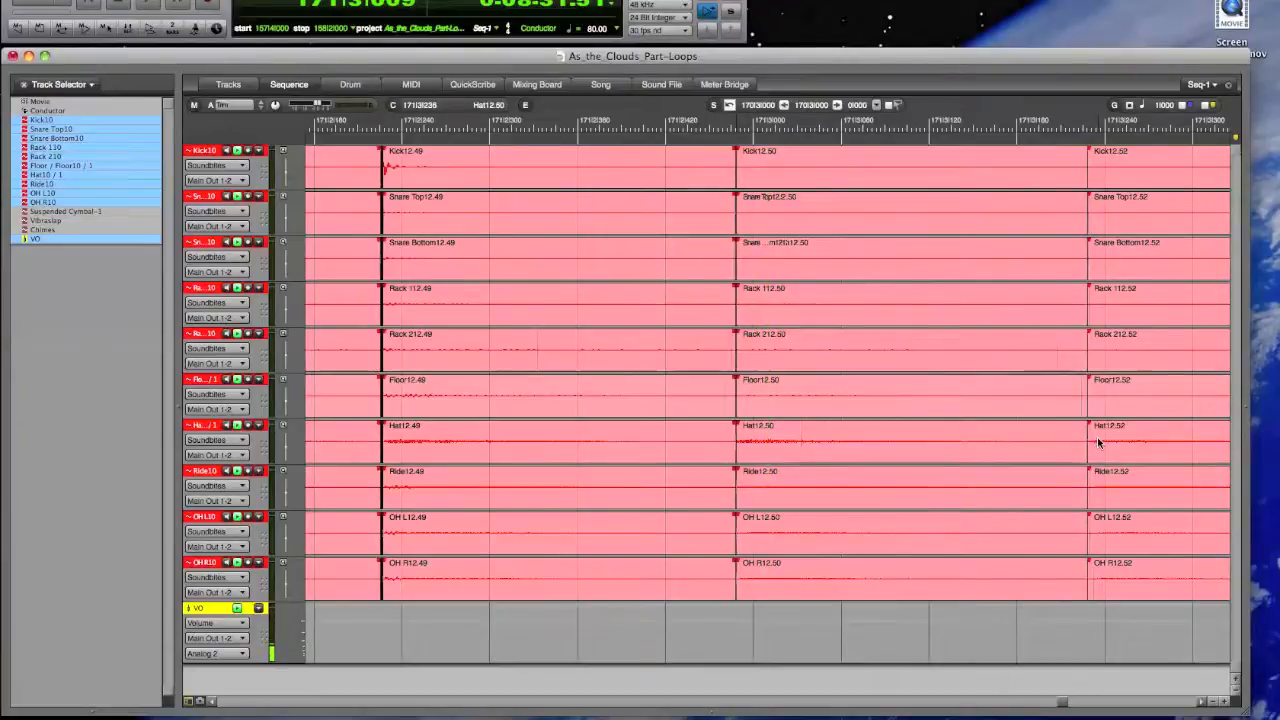
key("super+Left")
key("super+Left")
key("super+Left")
key("super+Left")
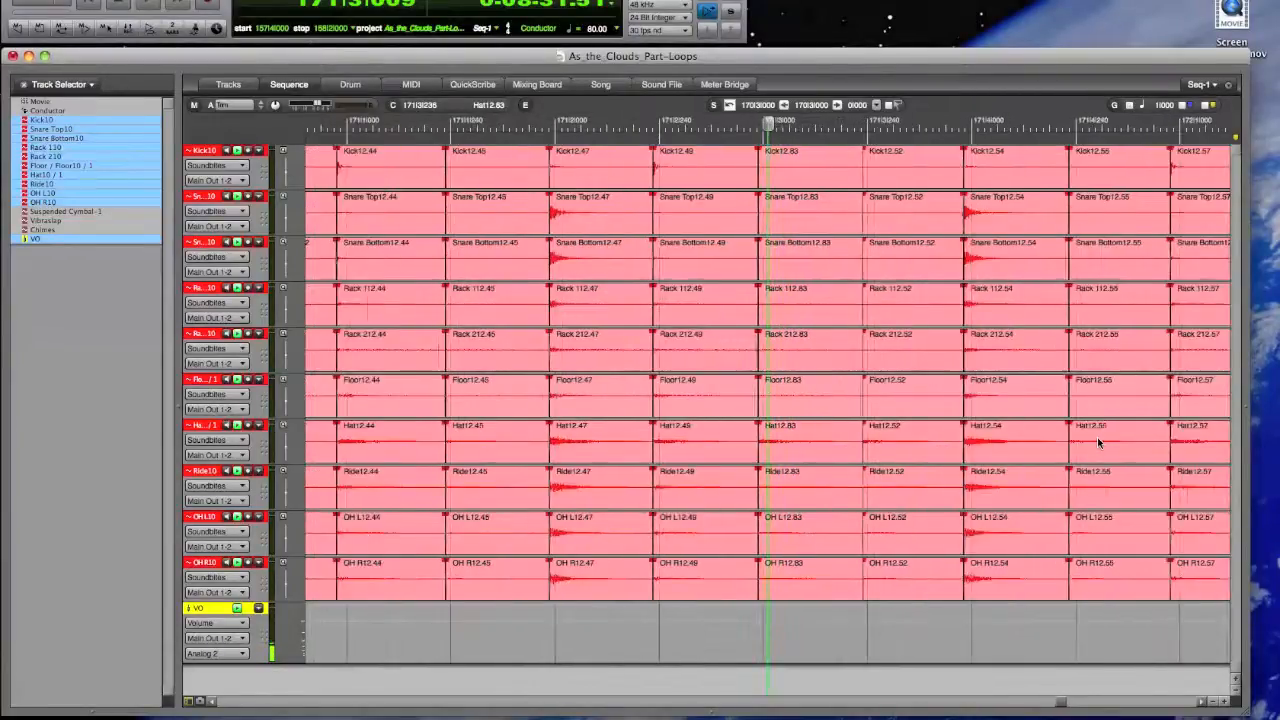
- Place the playhead at 172|4|469 and delete the 12.70 soundbites after the extra slice near measure 173 on all the drum tracks
key("super+z")
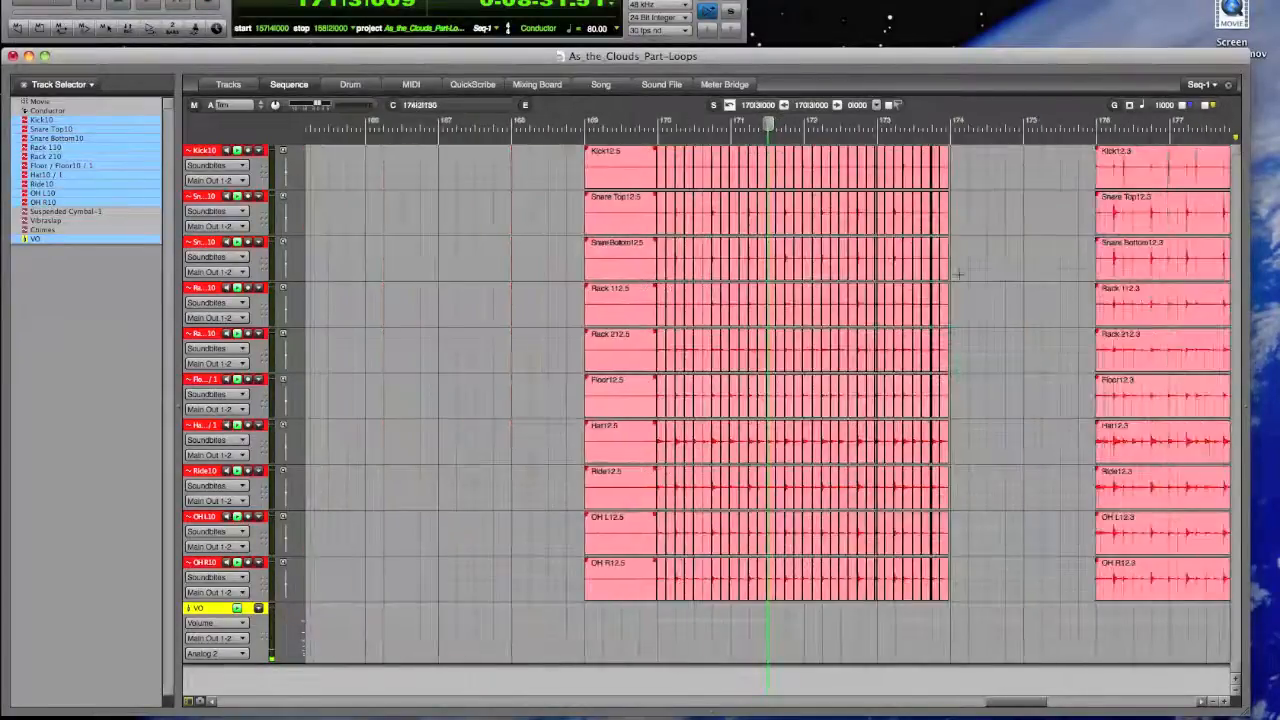
left_click(877, 120)
key("super+Right")
key("super+Right")
key("super+Right")
key("super+Right")
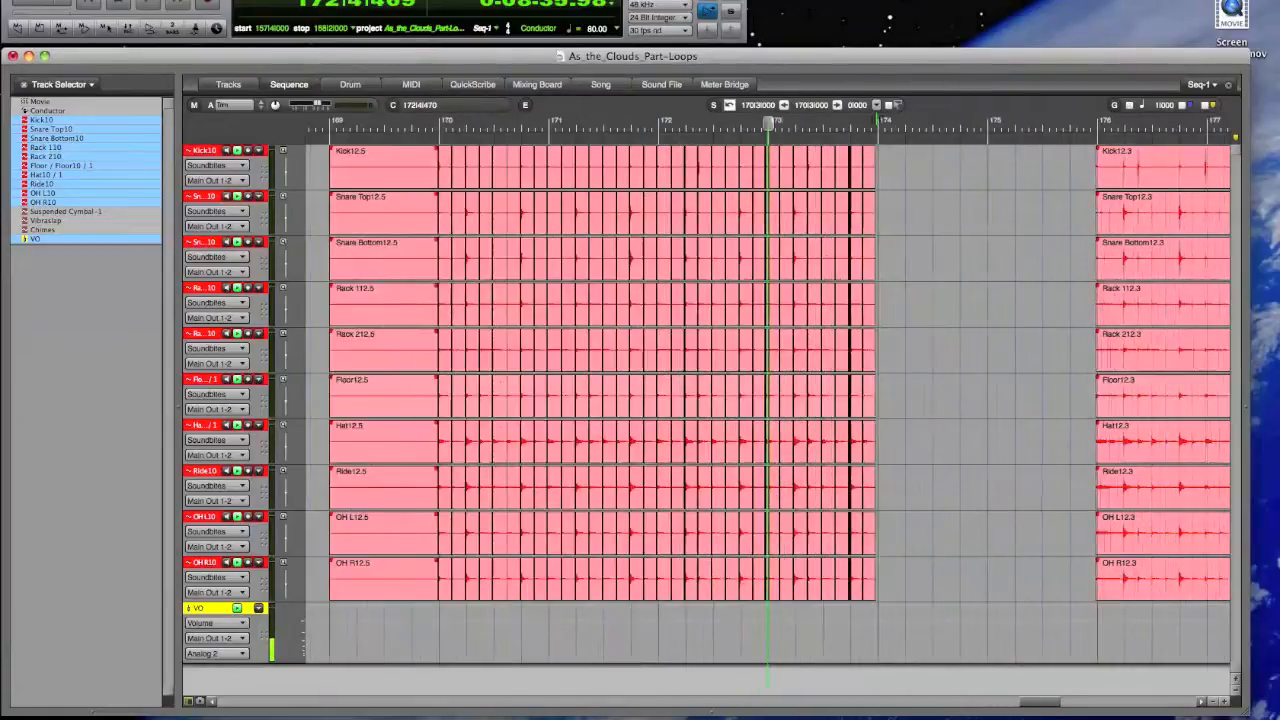
key("super+Right")
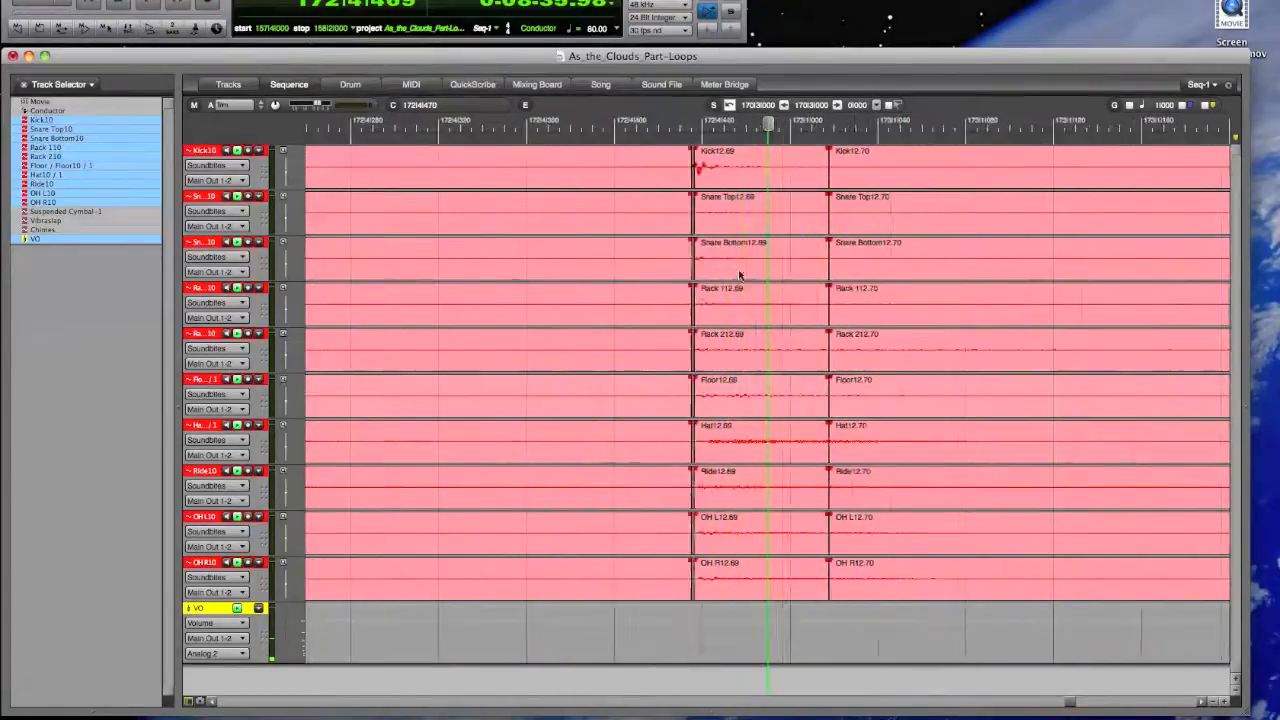
left_click(945, 174)
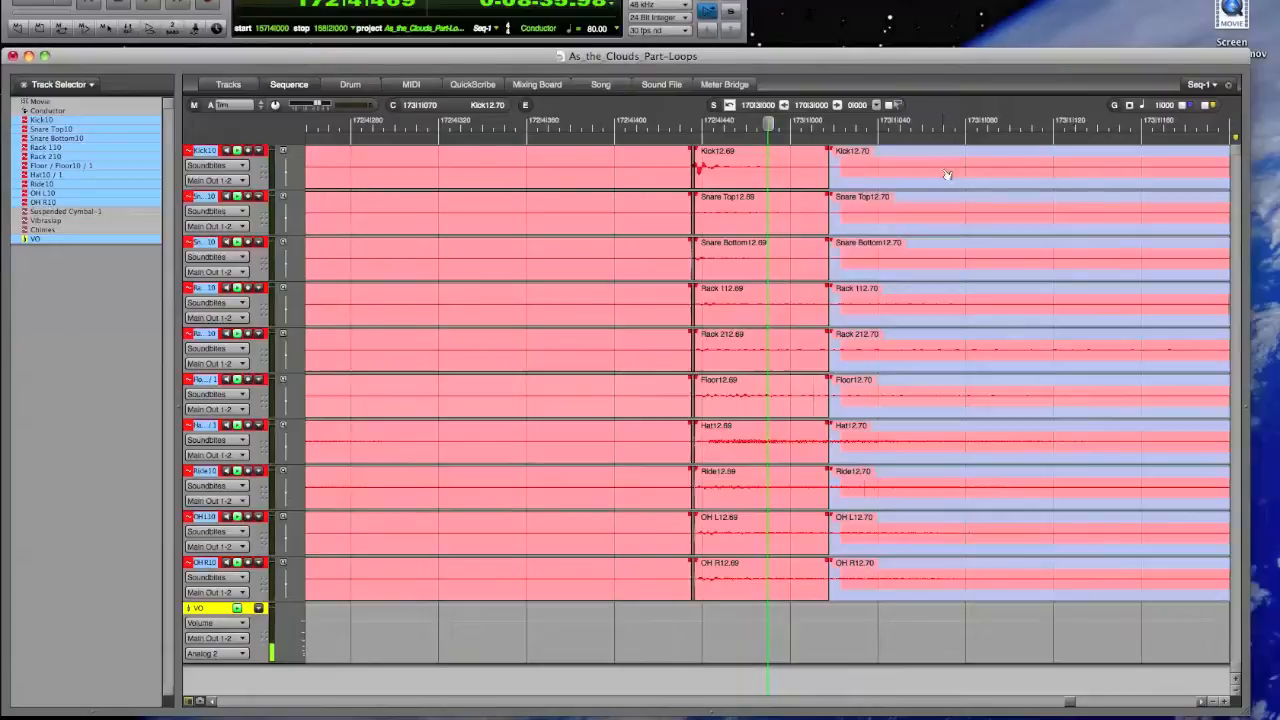
key("Delete")
- Delete the tiny 12.68 soundbites near 172|4|435 on all the drum tracks and extend the 12.67 soundbites to the start of the 12.69 soundbites
left_click(692, 120)
key("super+Right")
key("super+Right")
key("super+Right")
key("super+Right")
key("super+Right")
key("super+Right")
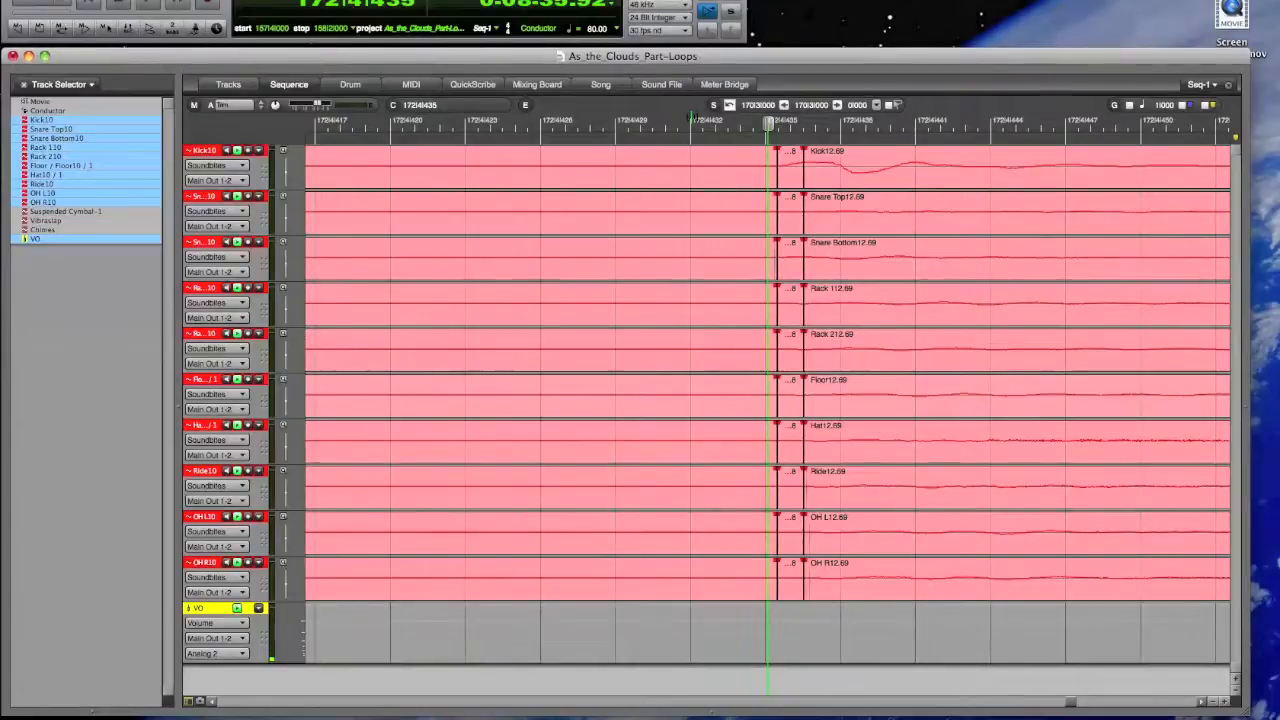
left_click(800, 174)
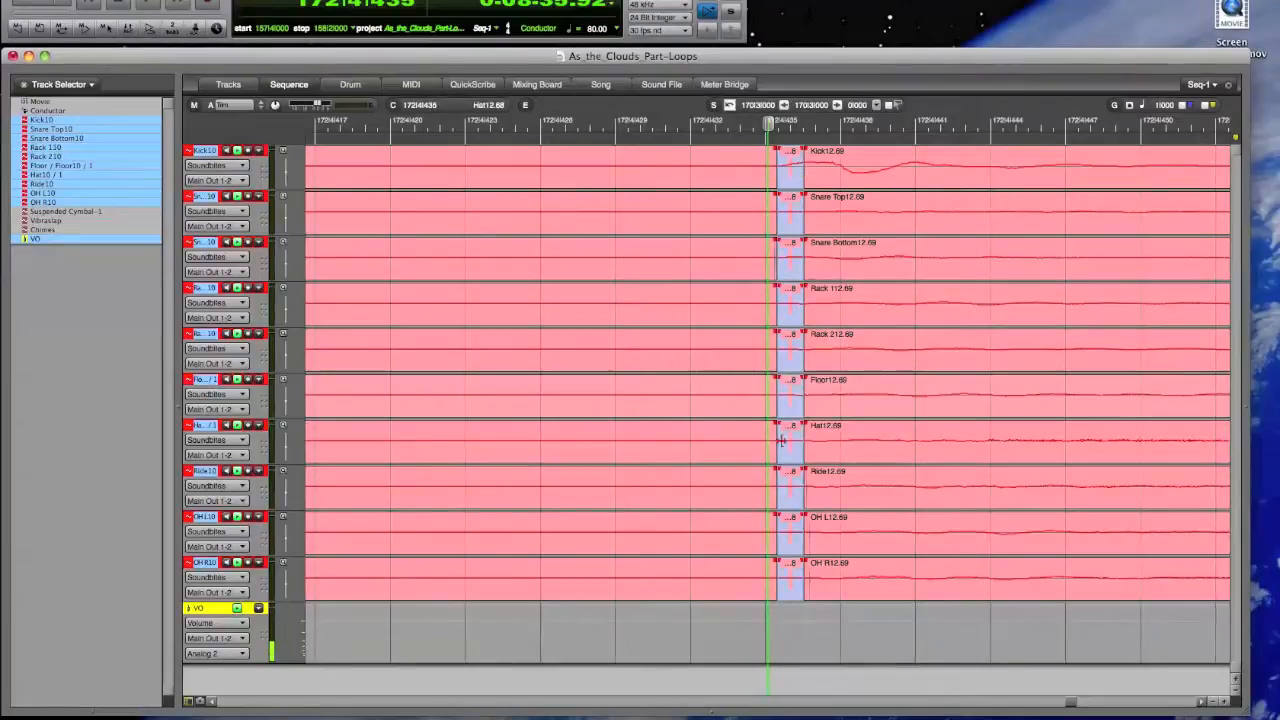
key("Delete")
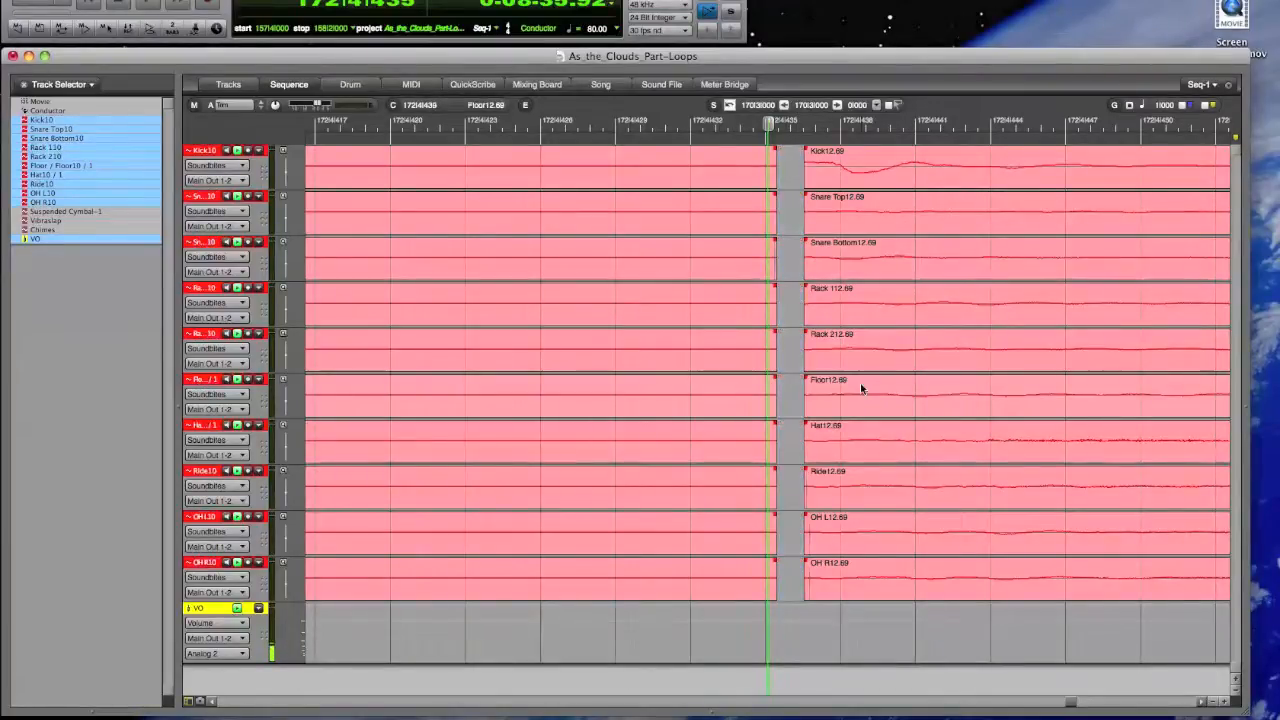
left_click_drag(775, 182, 830, 182)
- Extend the short 12.69 soundbites on all the drum tracks across the gap to the start of the 12.71 soundbites
key("super+Left")
key("super+Left")
key("super+Left")
key("super+Left")
key("super+Left")
key("super+Left")
key("super+Left")
key("super+Left")
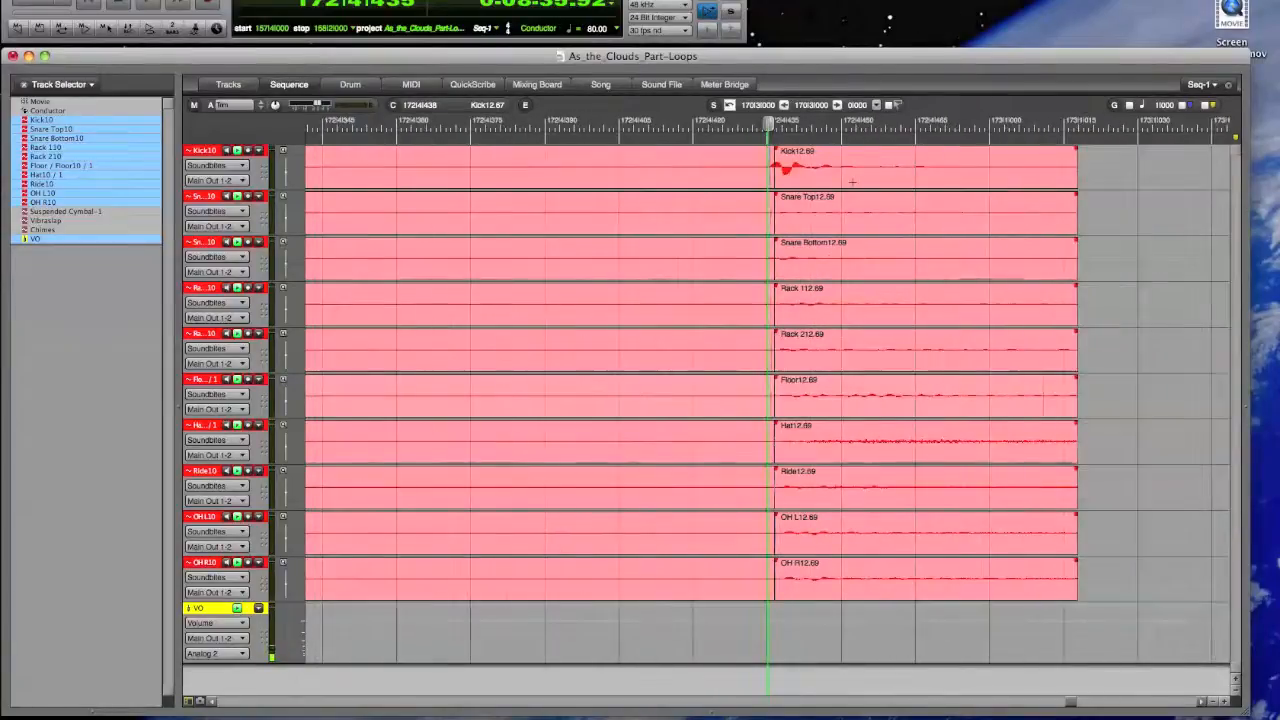
key("super+Left")
left_click_drag(810, 173, 958, 173)
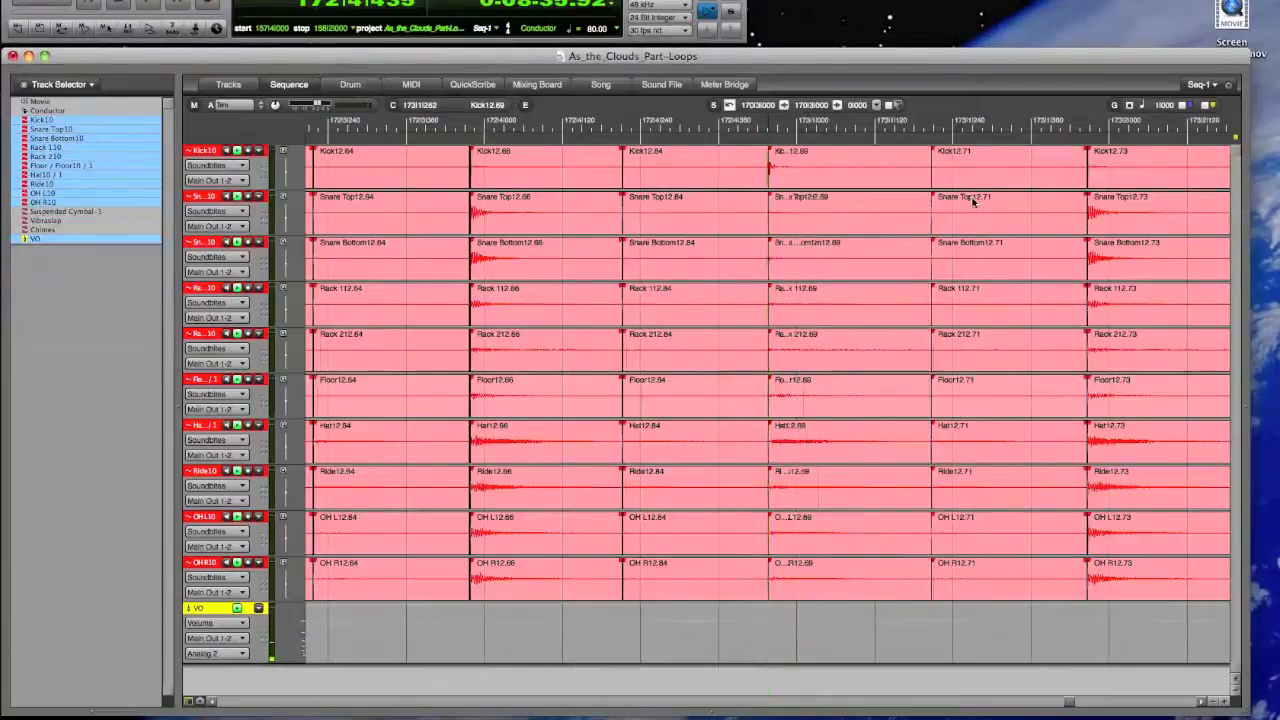
- Delete the 12.80 soundbites near 173|3|473 on all the drum tracks and extend the short 12.79 soundbites to the start of the 12.81 soundbites
scroll(1072, 352, "right", 3)
scroll(1072, 352, "right", 3)
scroll(1072, 352, "right", 2)
key("super+Left")
key("super+Left")
key("super+Left")
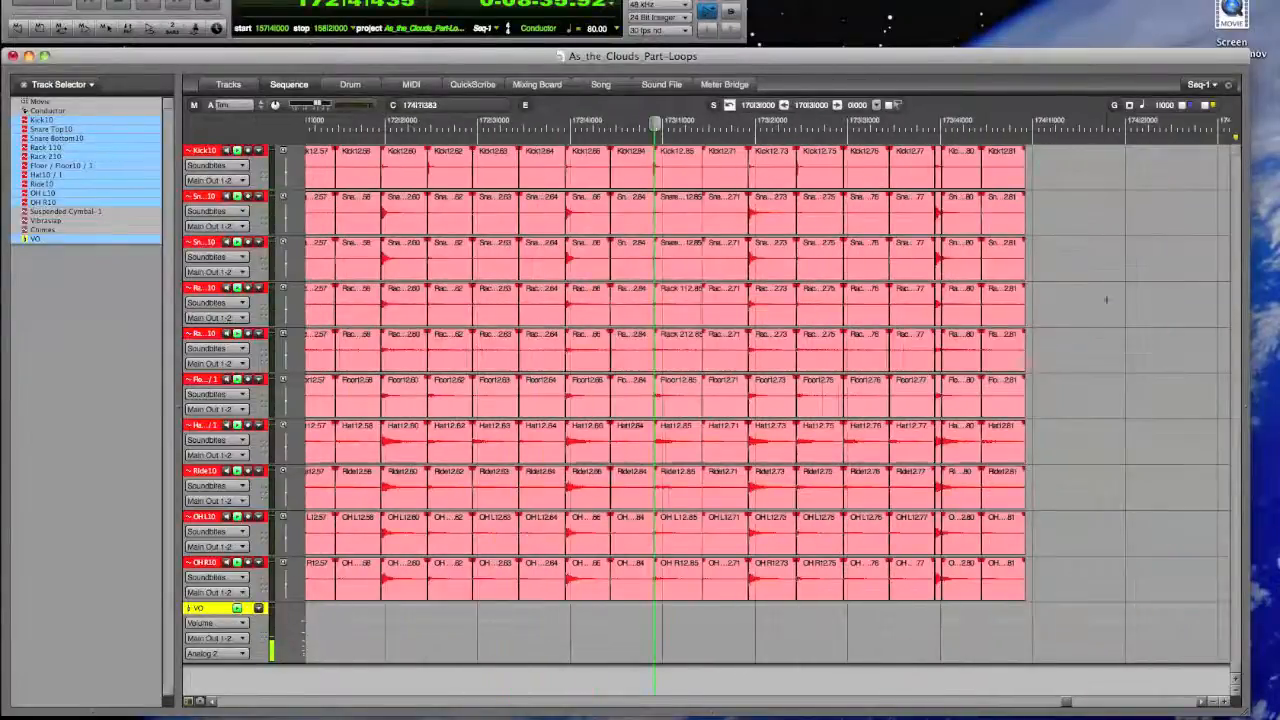
left_click(940, 121)
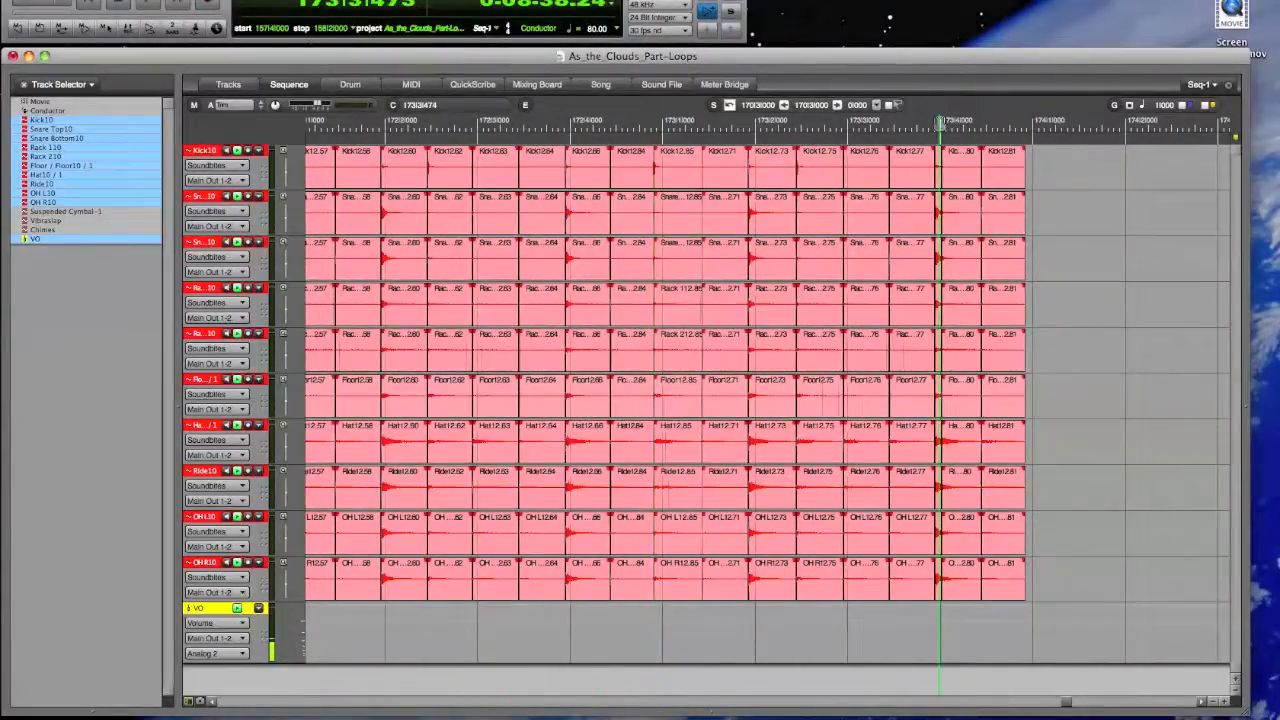
key("super+Right")
key("super+Right")
key("super+Right")
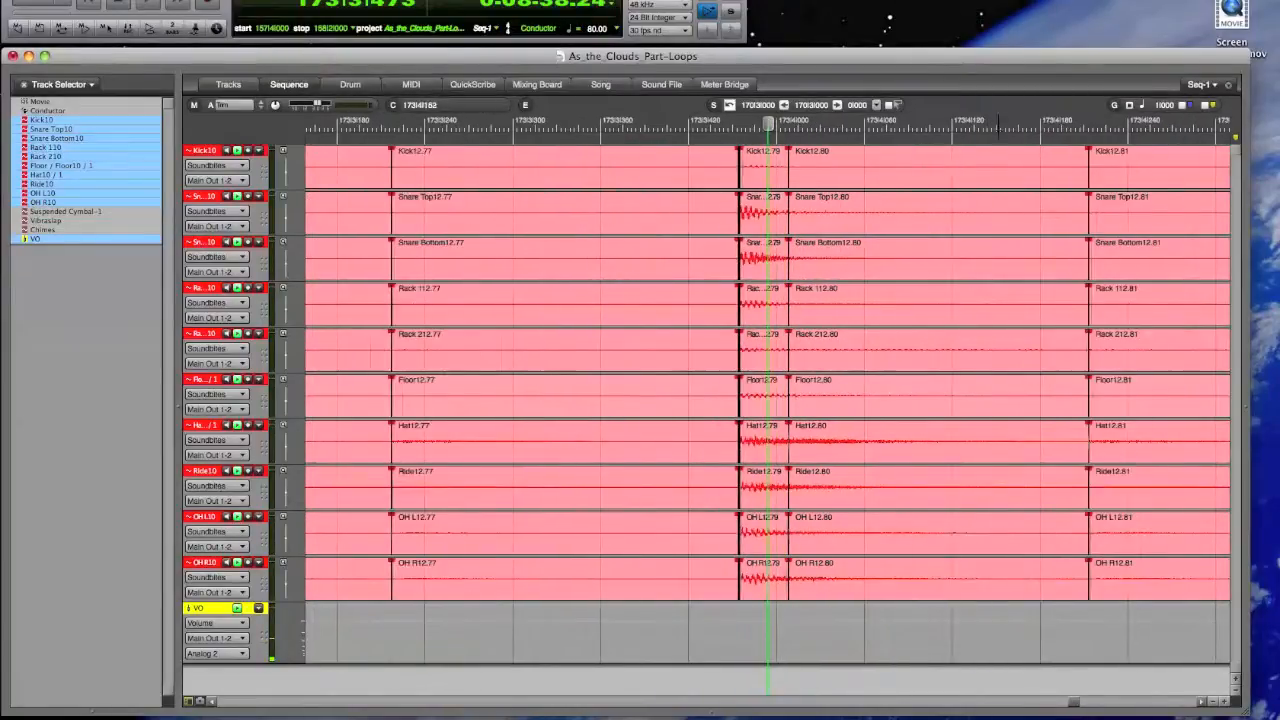
left_click(910, 163)
key("Delete")
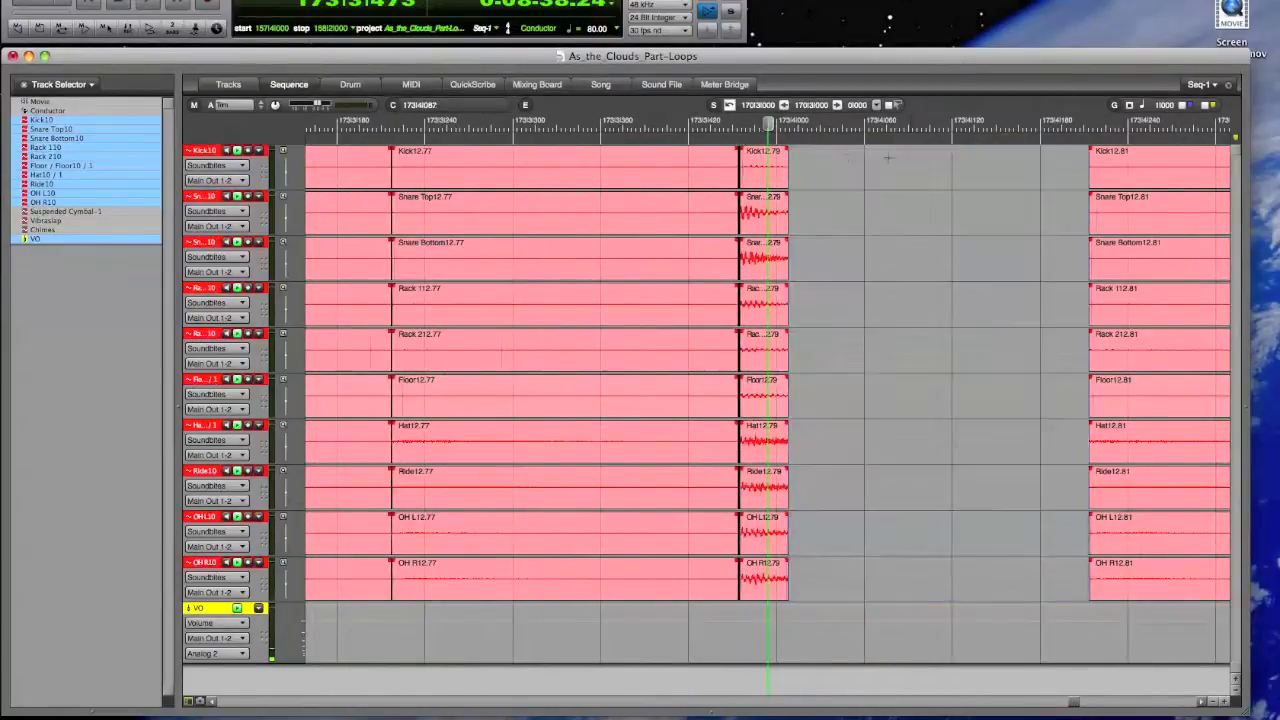
left_click_drag(787, 163, 1089, 165)
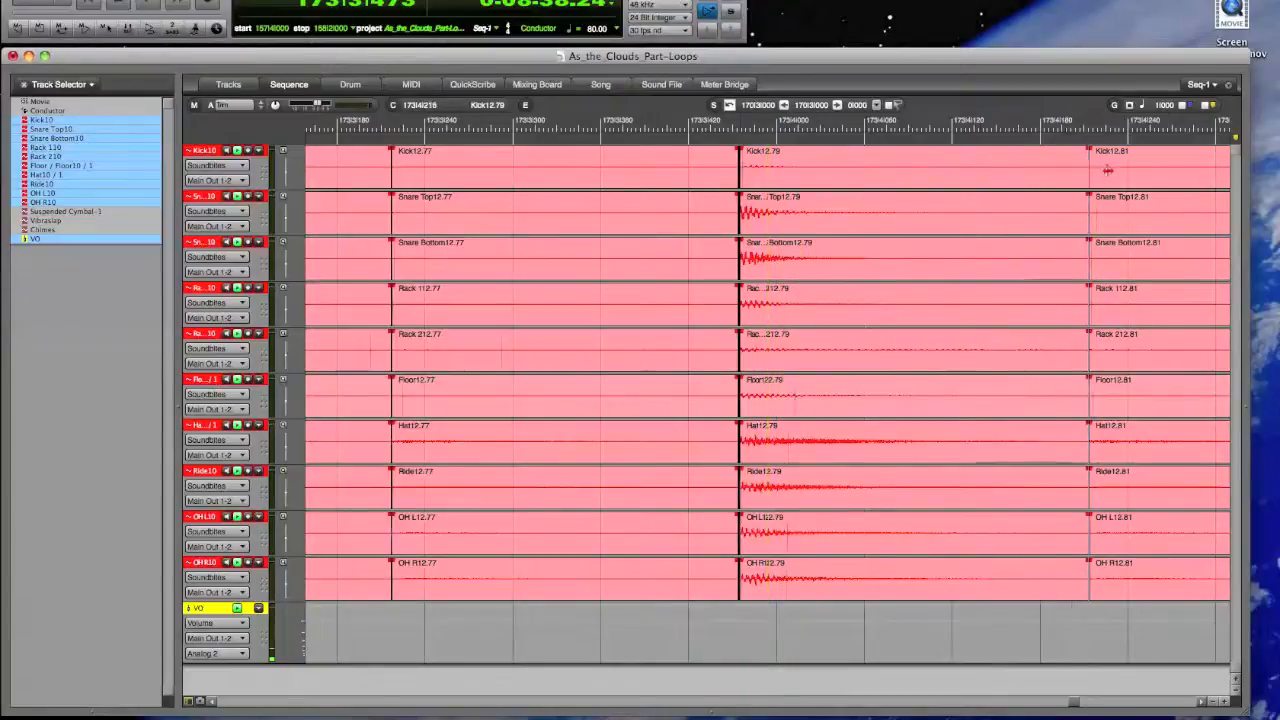
- Place the playhead at 173|3|453 and delete the tiny 12.78 soundbites on all the drum tracks
left_click_drag(768, 122, 738, 122)
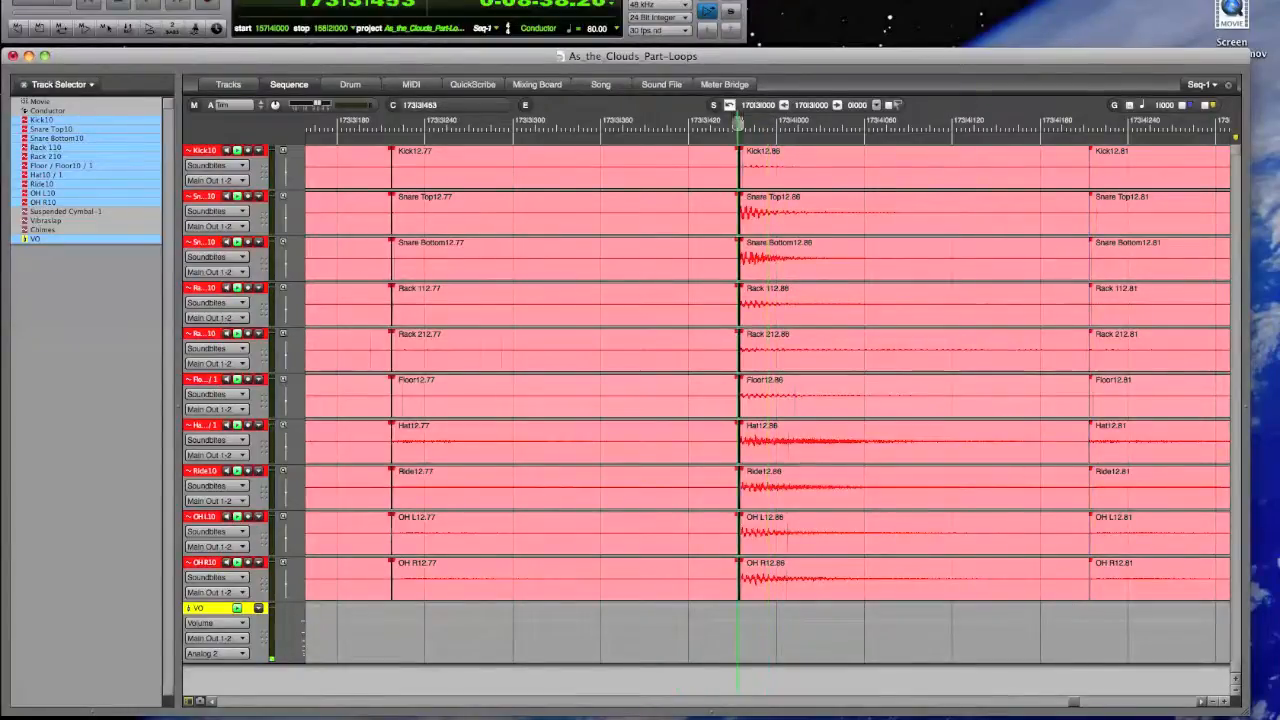
key("super+bracketright")
key("super+bracketright")
key("super+bracketright")
key("super+bracketright")
key("super+bracketright")
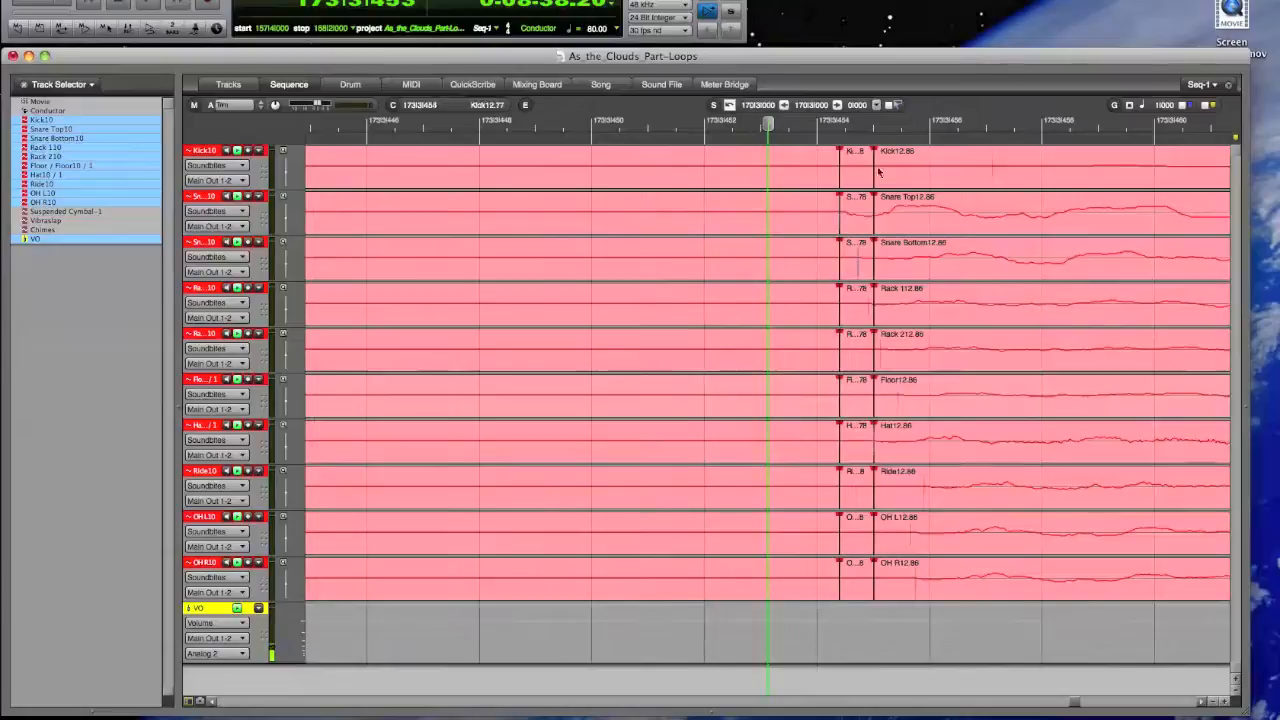
left_click(860, 440)
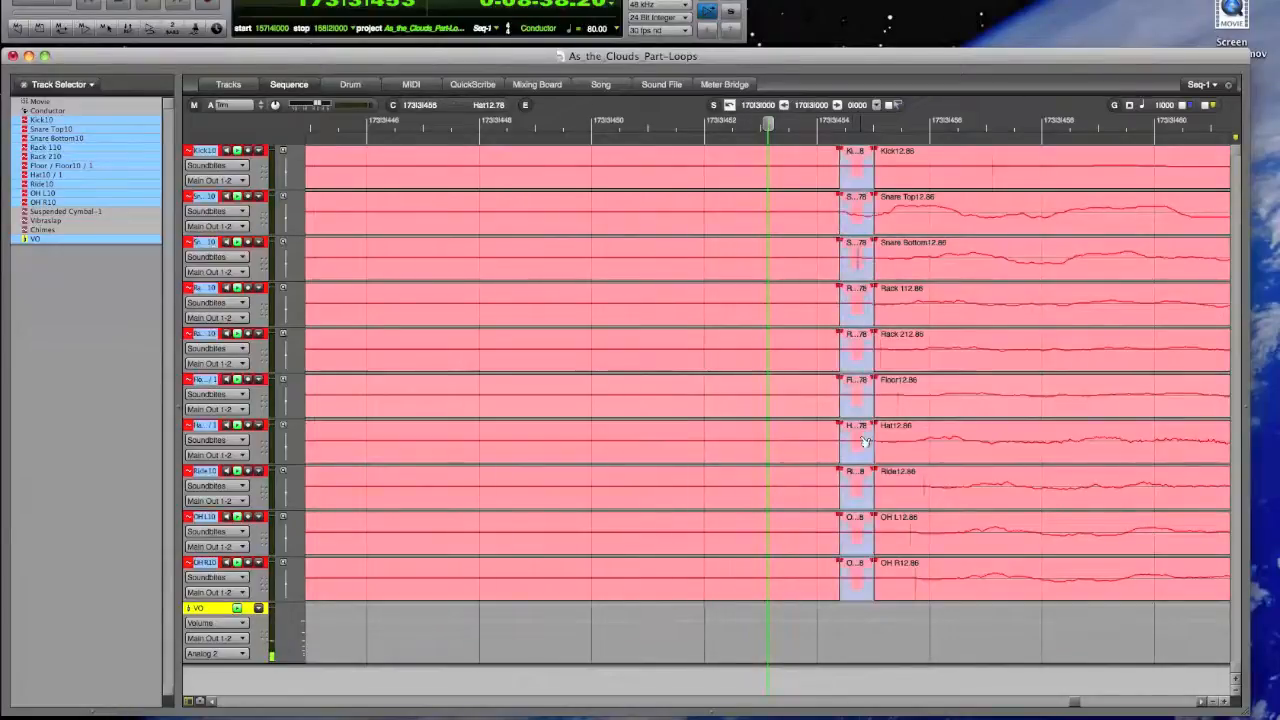
key("Delete")
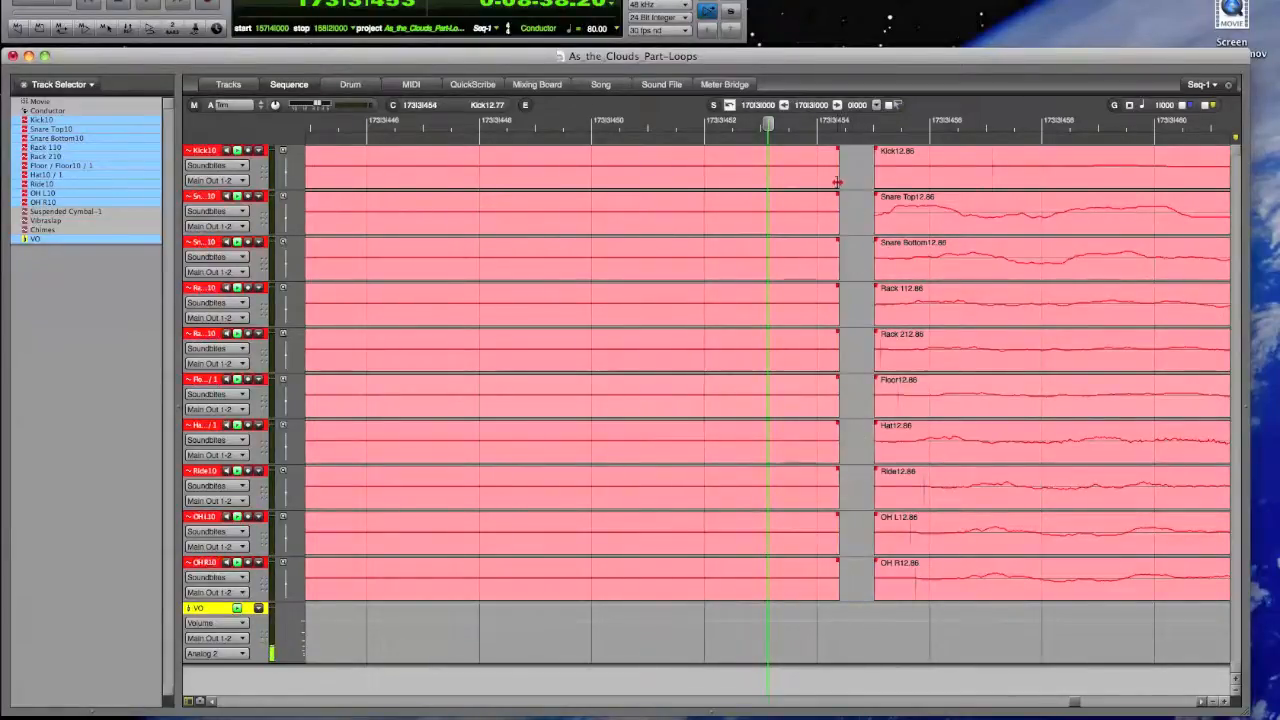
- Extend the 12.77 soundbites on all the drum tracks across the small gap to the start of the 12.86 soundbites
key("super+z")
key("space")
key("super+bracketleft")
key("super+bracketleft")
key("super+bracketleft")
key("super+bracketleft")
key("super+bracketleft")
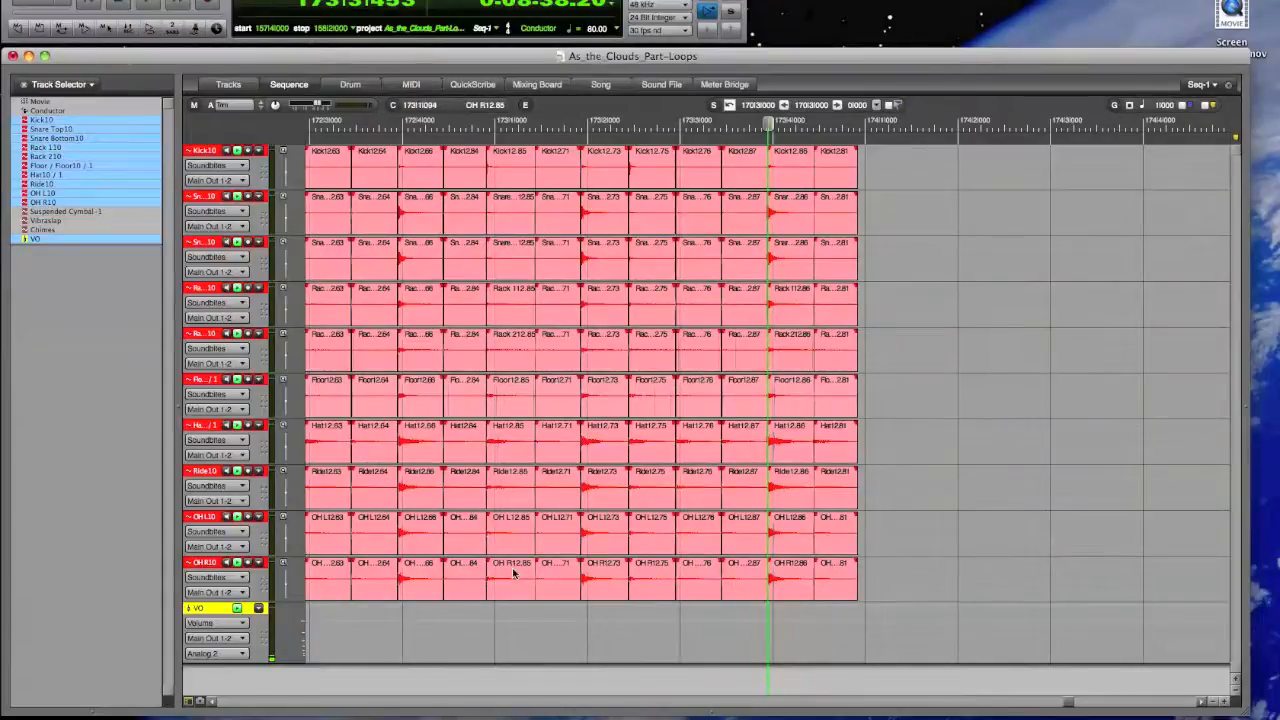
- Place the playhead at 172|1|457 and delete the tiny 12.59 soundbites before the 12.60 soundbites on all the drum tracks
left_click(212, 703)
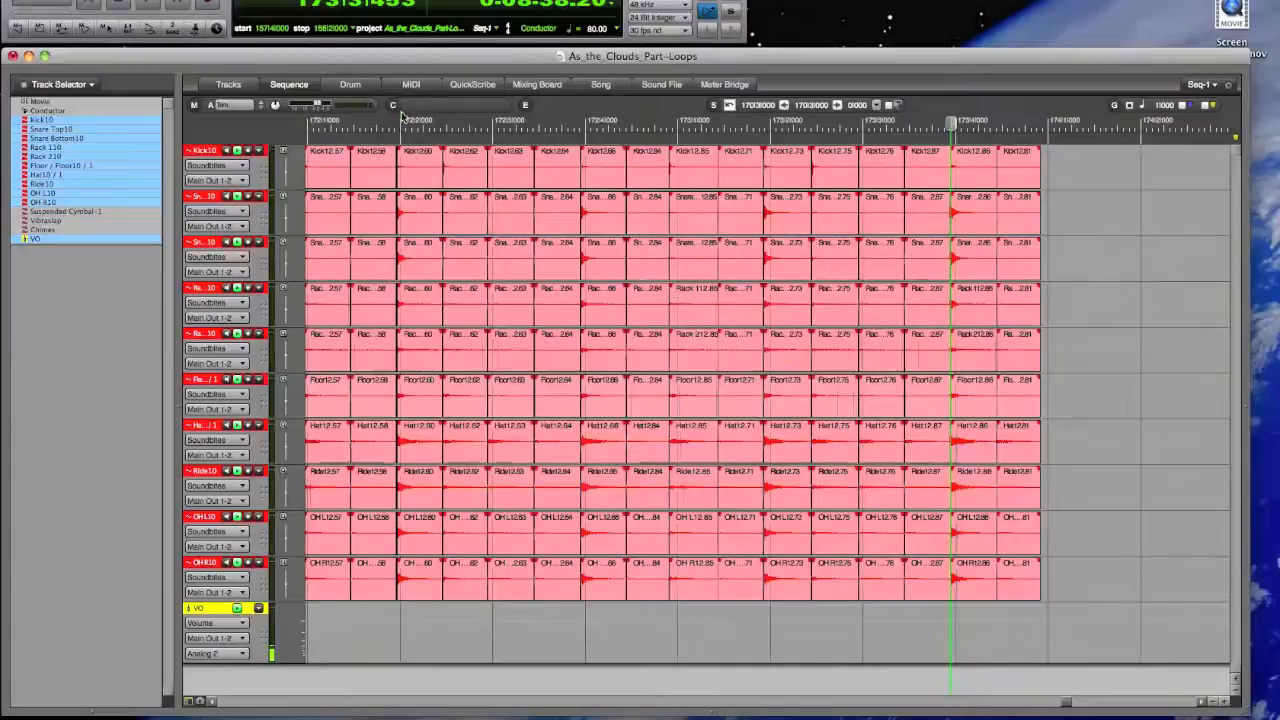
left_click(396, 122)
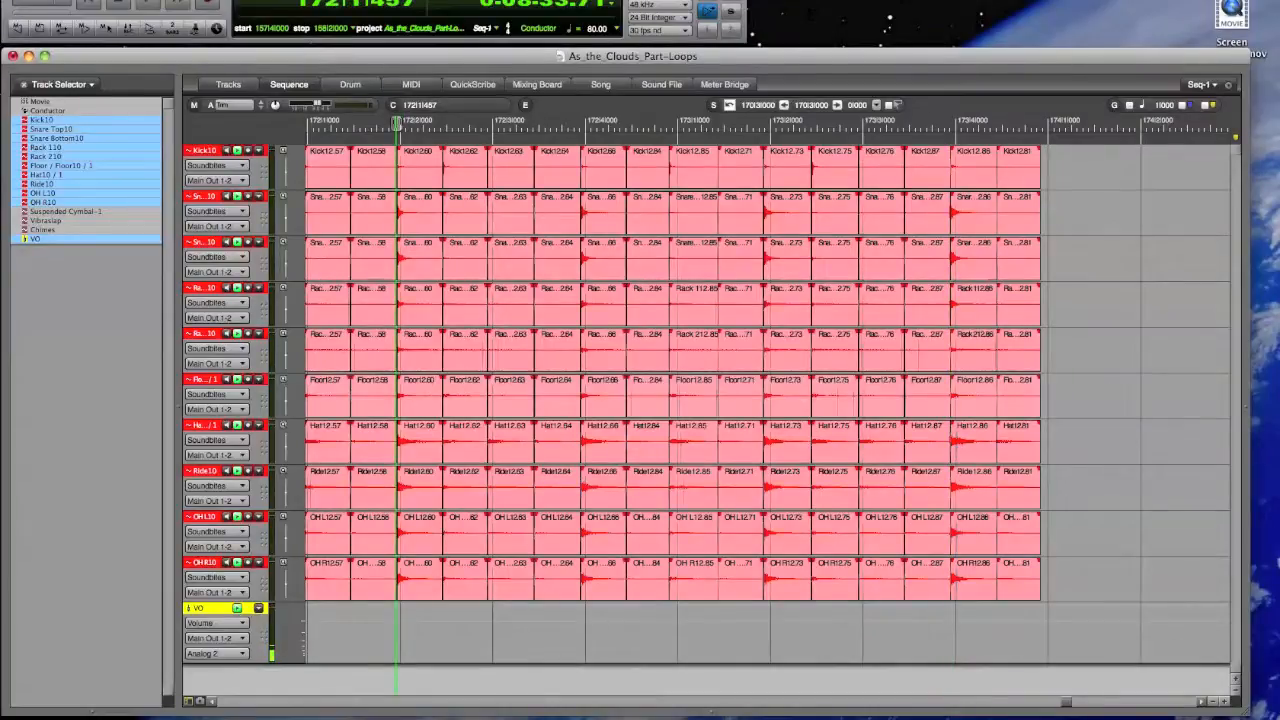
key("super+Right")
key("super+Right")
key("super+Right")
key("super+Right")
key("super+Right")
key("super+Right")
key("super+Right")
key("super+Right")
key("super+Right")
key("super+Right")
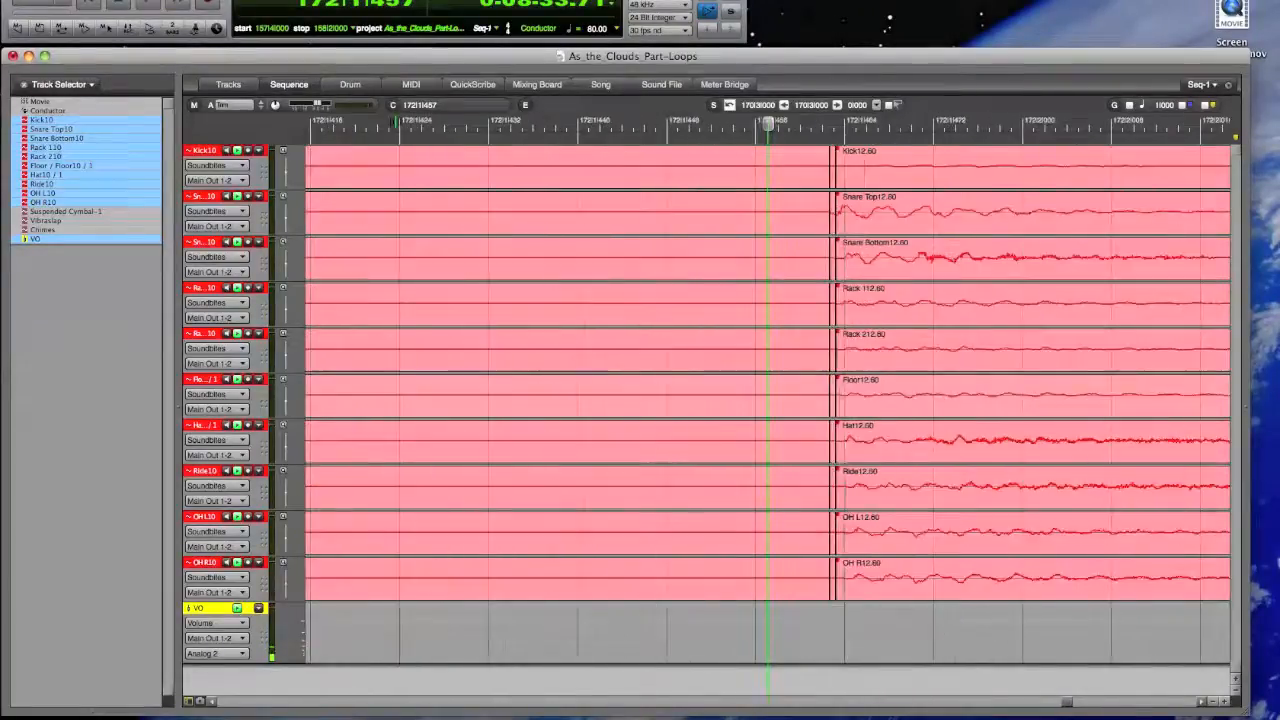
key("super+Right")
key("super+Right")
key("super+Right")
key("super+Right")
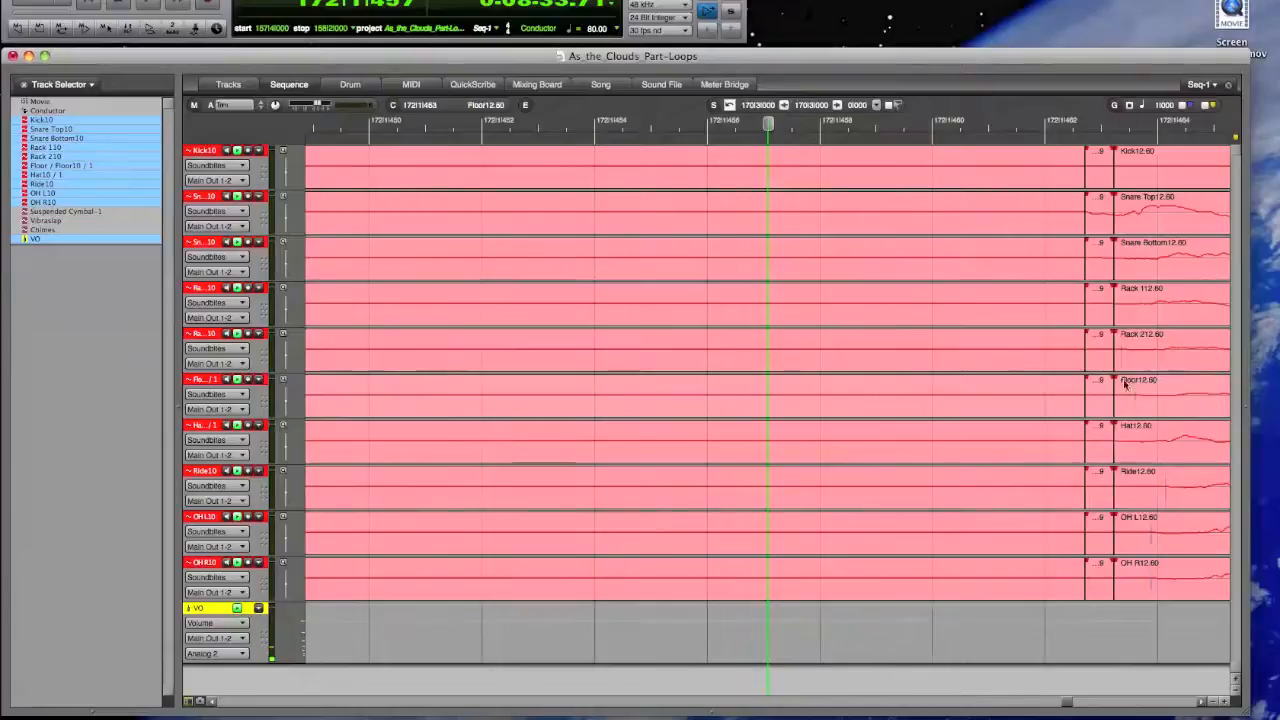
left_click(1104, 308)
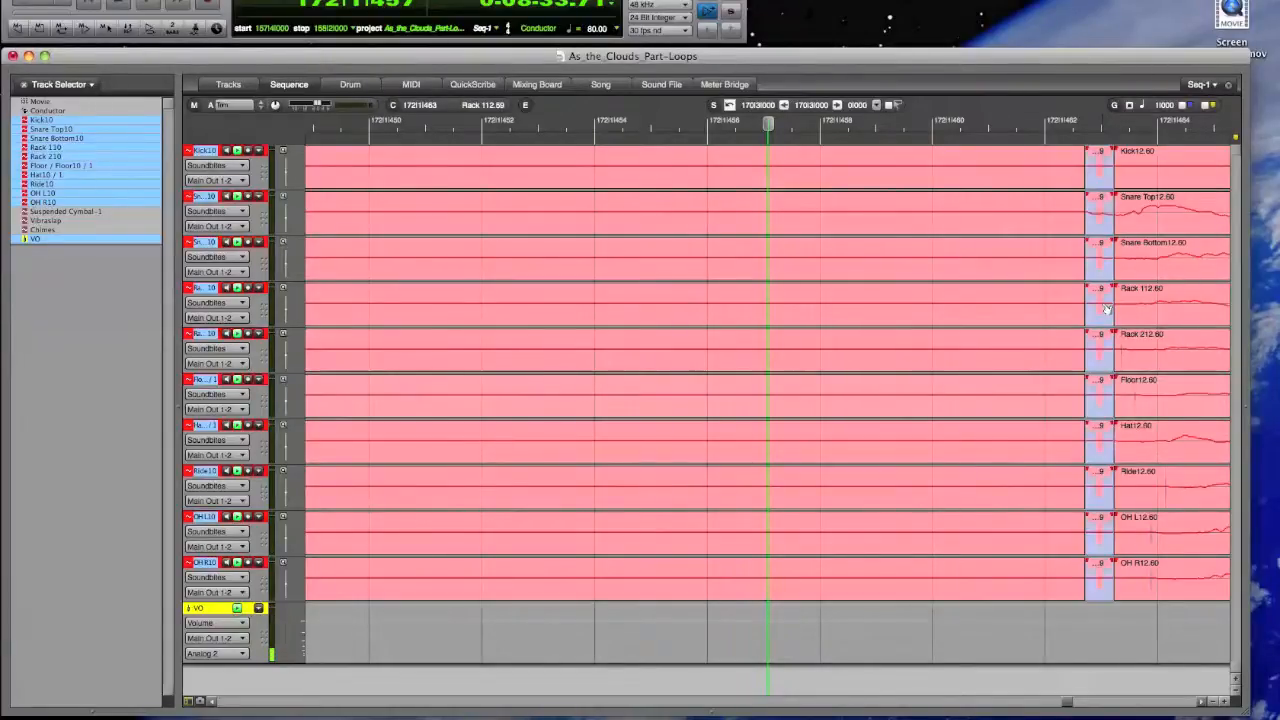
key("Delete")
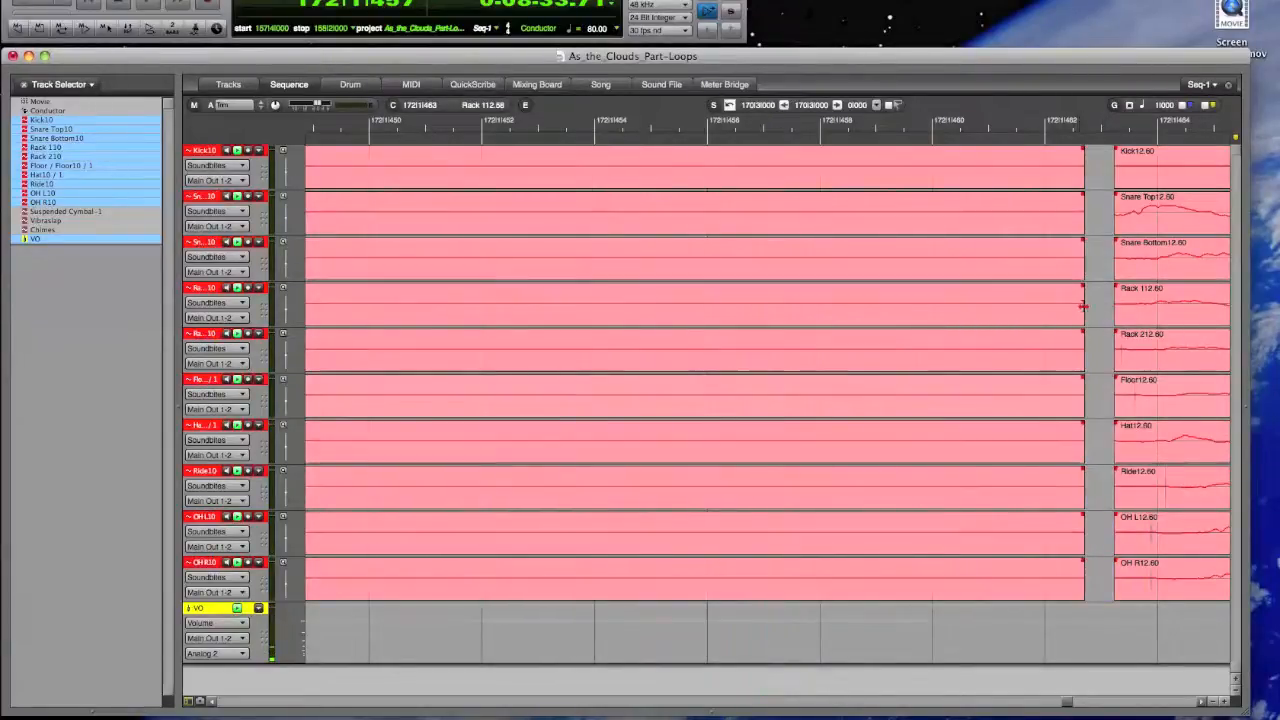
- Extend the 12.58 soundbites on all the drum tracks across the gap to the start of the 12.60 soundbites
left_click_drag(1082, 308, 1114, 308)
key("super+Left")
key("super+Left")
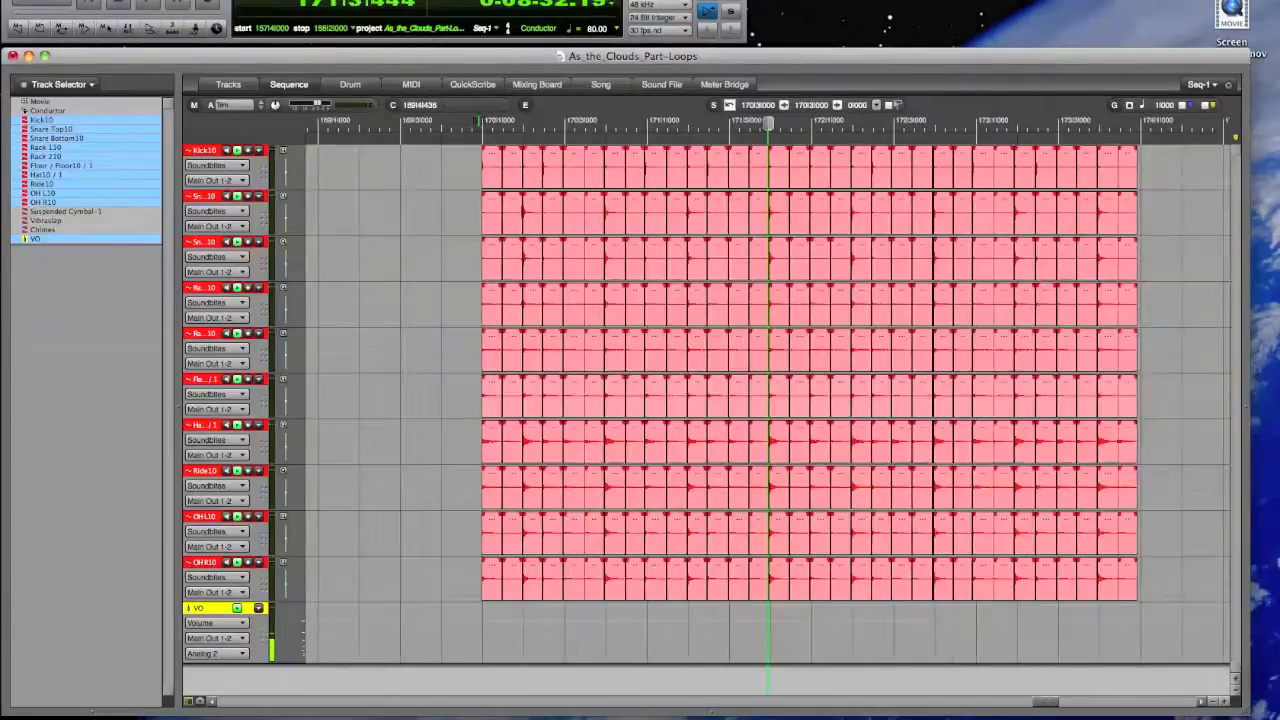
- Play back the sliced drum section from the start of measure 170 to check the edits
left_click(480, 124)
key("space")
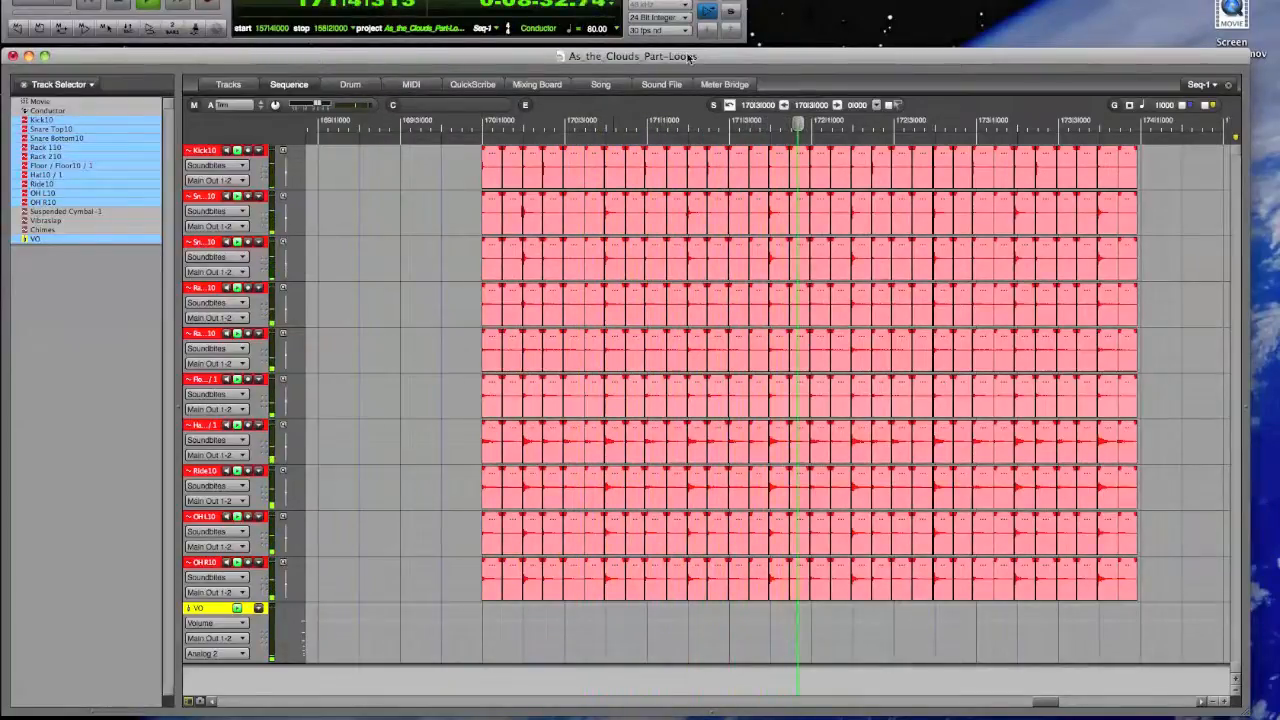
key("space")
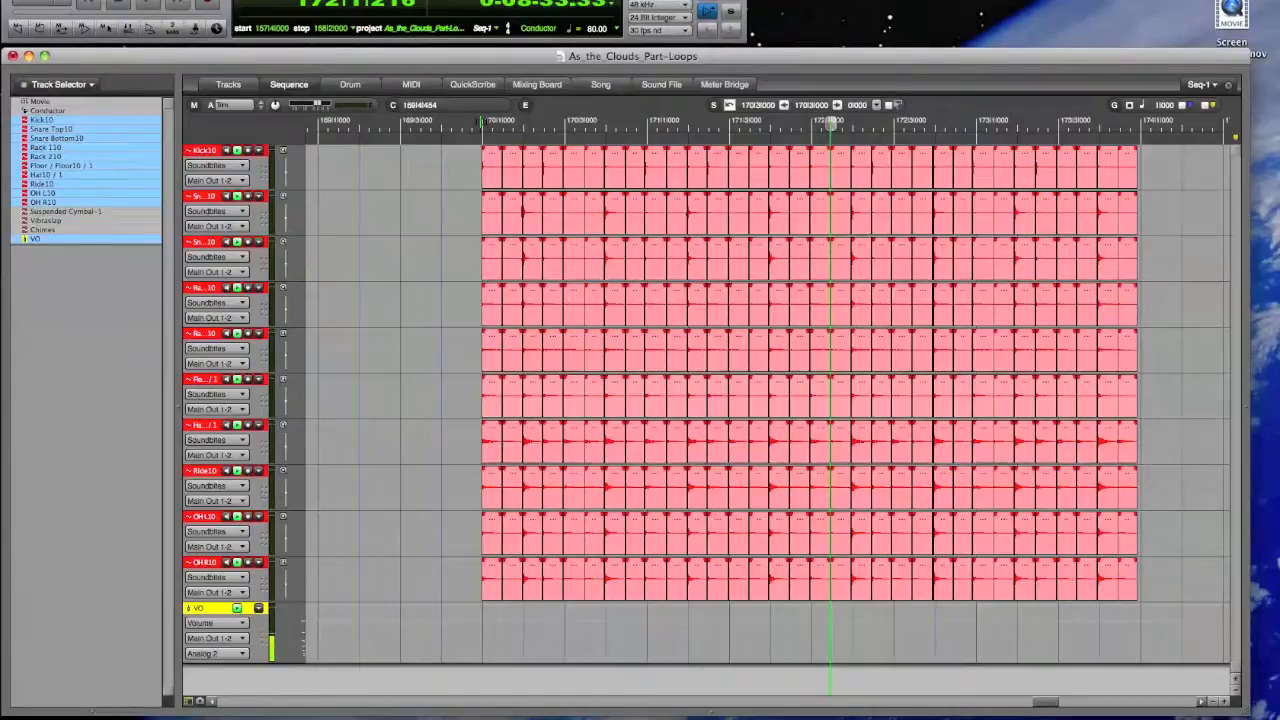
left_click(481, 122)
key("space")
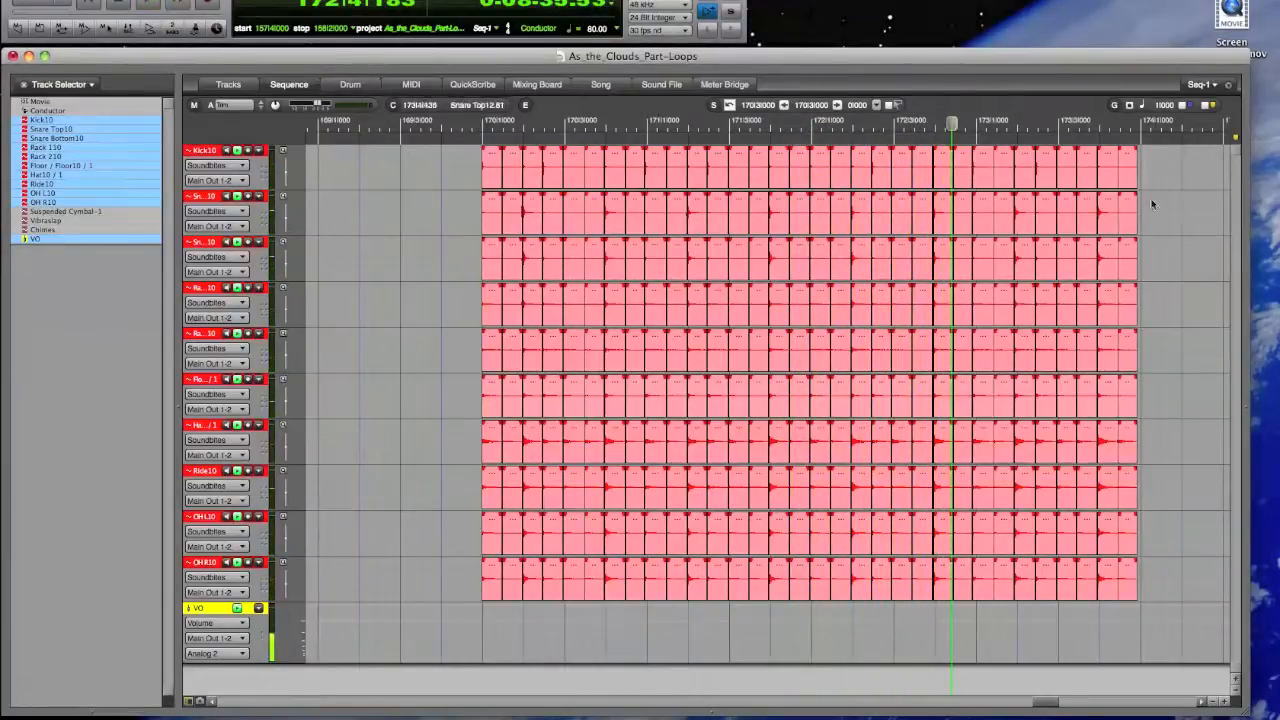
- Select all the drum soundbites from 170|1|000 to 174|1|000 and quantize their attacks to the eighth-note grid
left_click_drag(1143, 124, 500, 122)
left_click(499, 165)
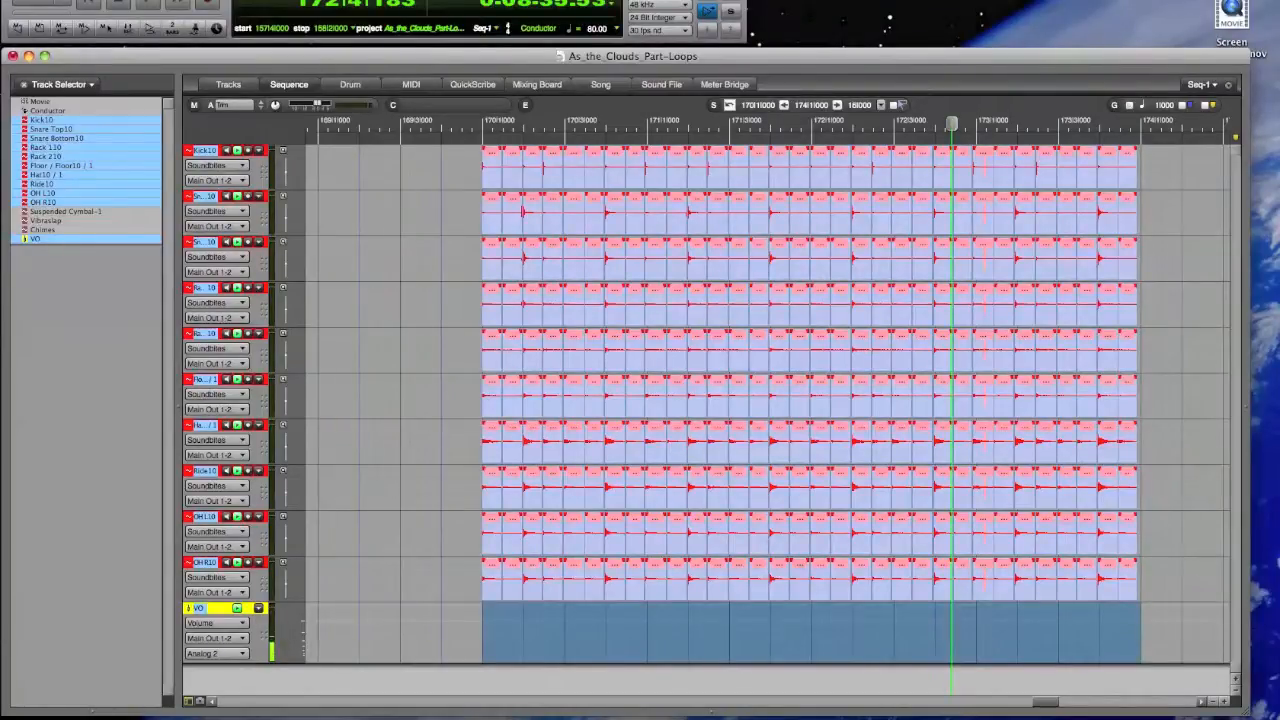
key("super+0")
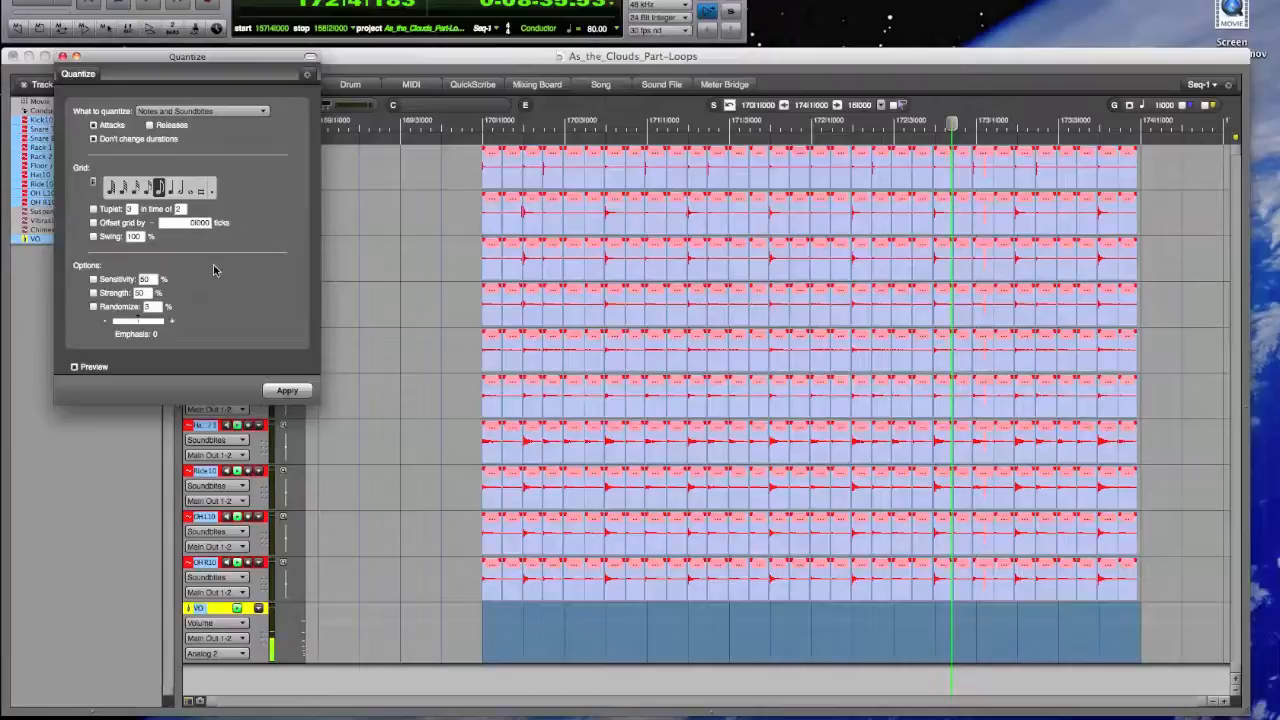
left_click(286, 391)
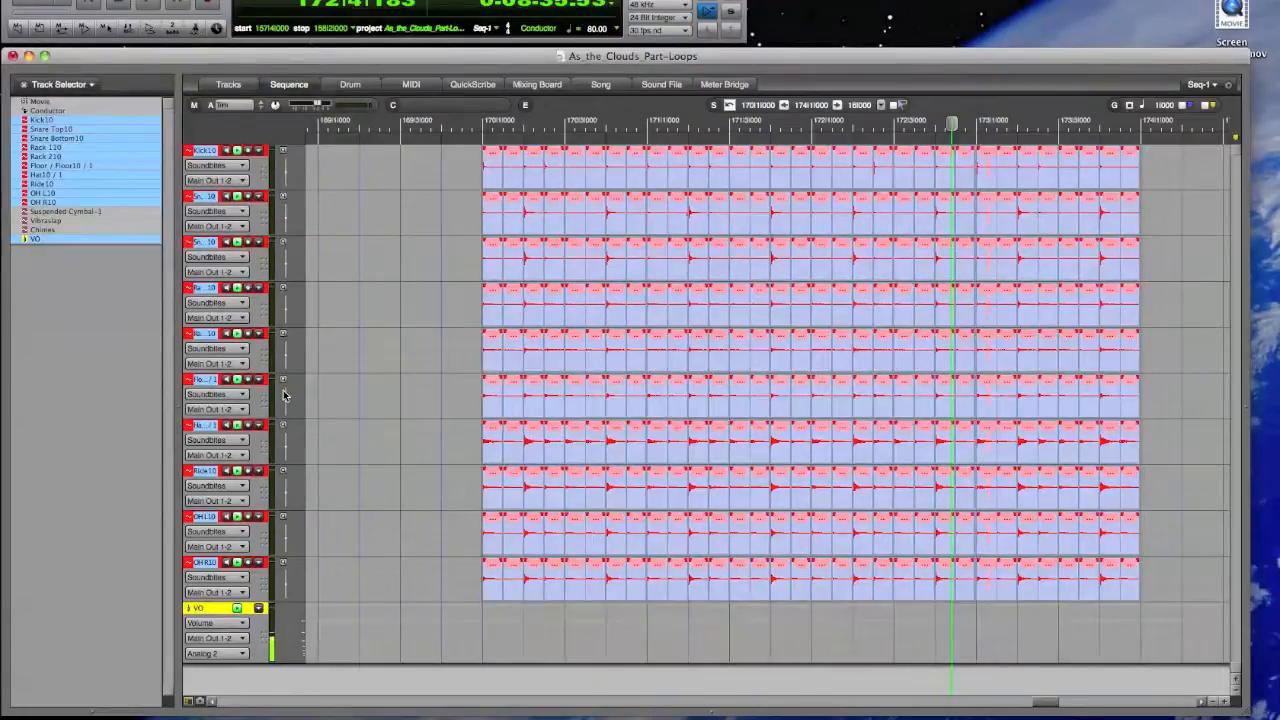
- Play back the quantized drum section and deselect the soundbites
key("space")
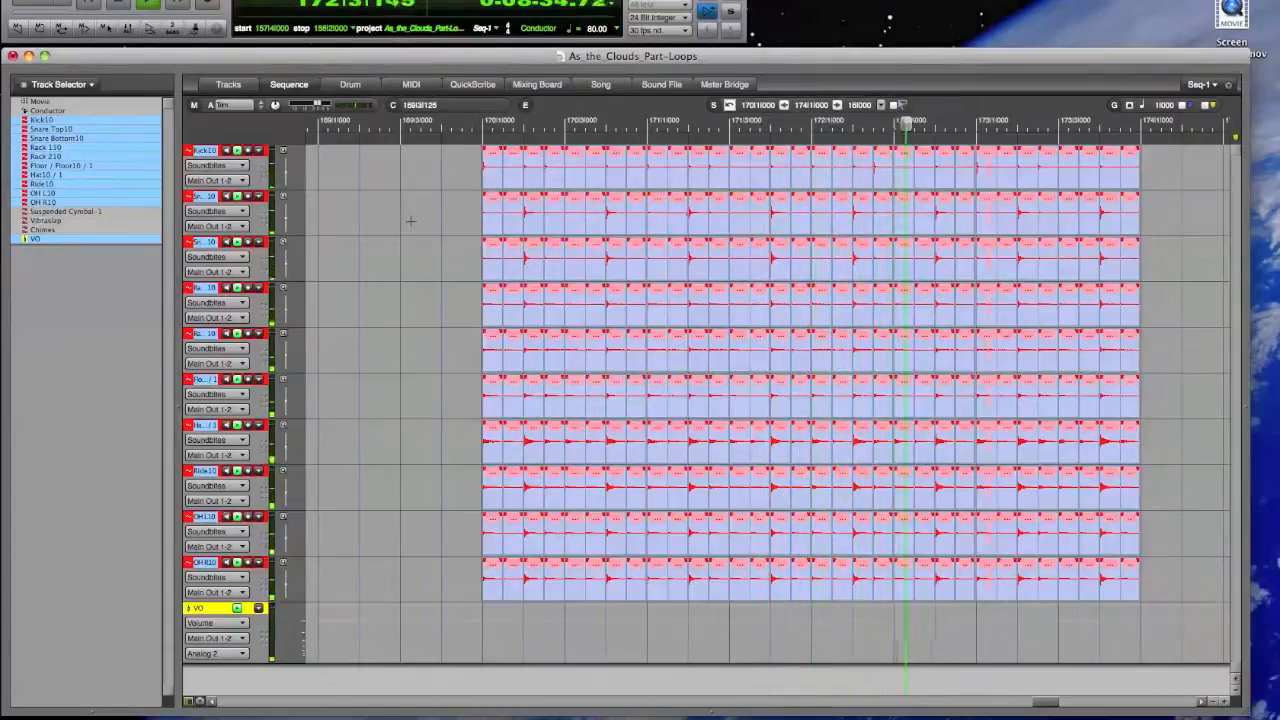
left_click(1145, 268)
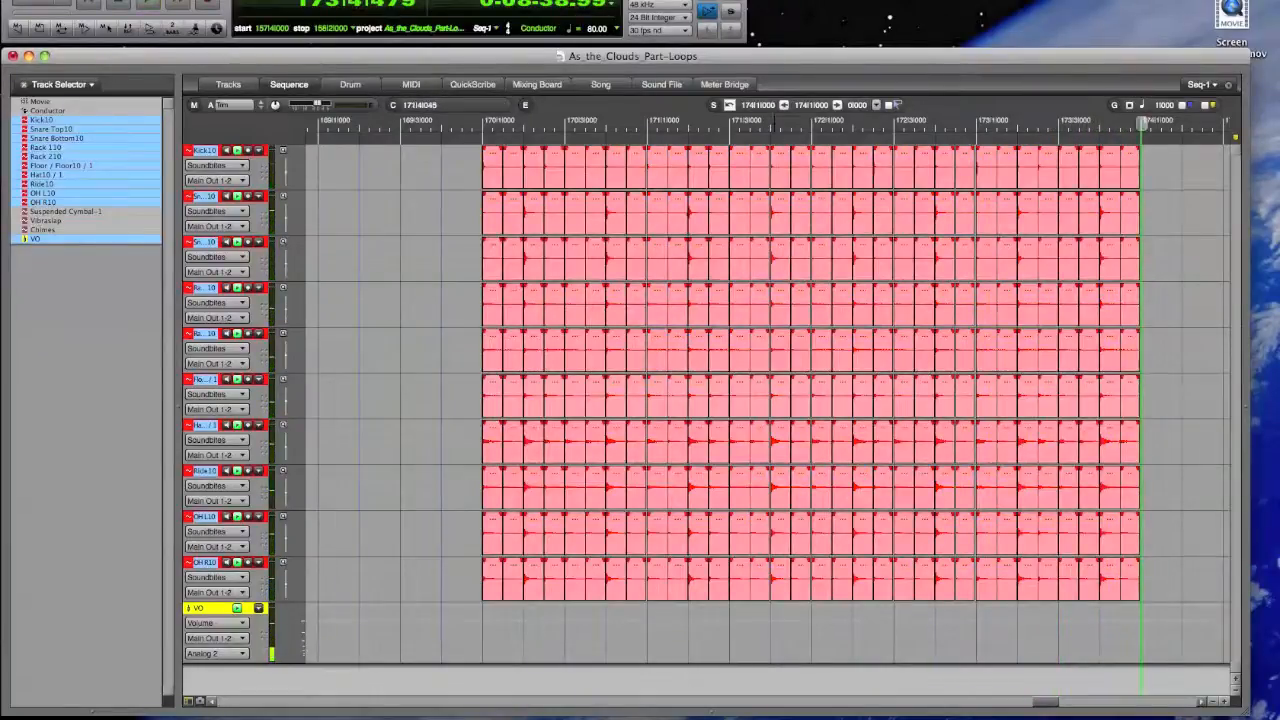
- Examine the boundaries between the quantized soundbites around 170|4|453, just before measure 171, on all the drum tracks
left_click(646, 121)
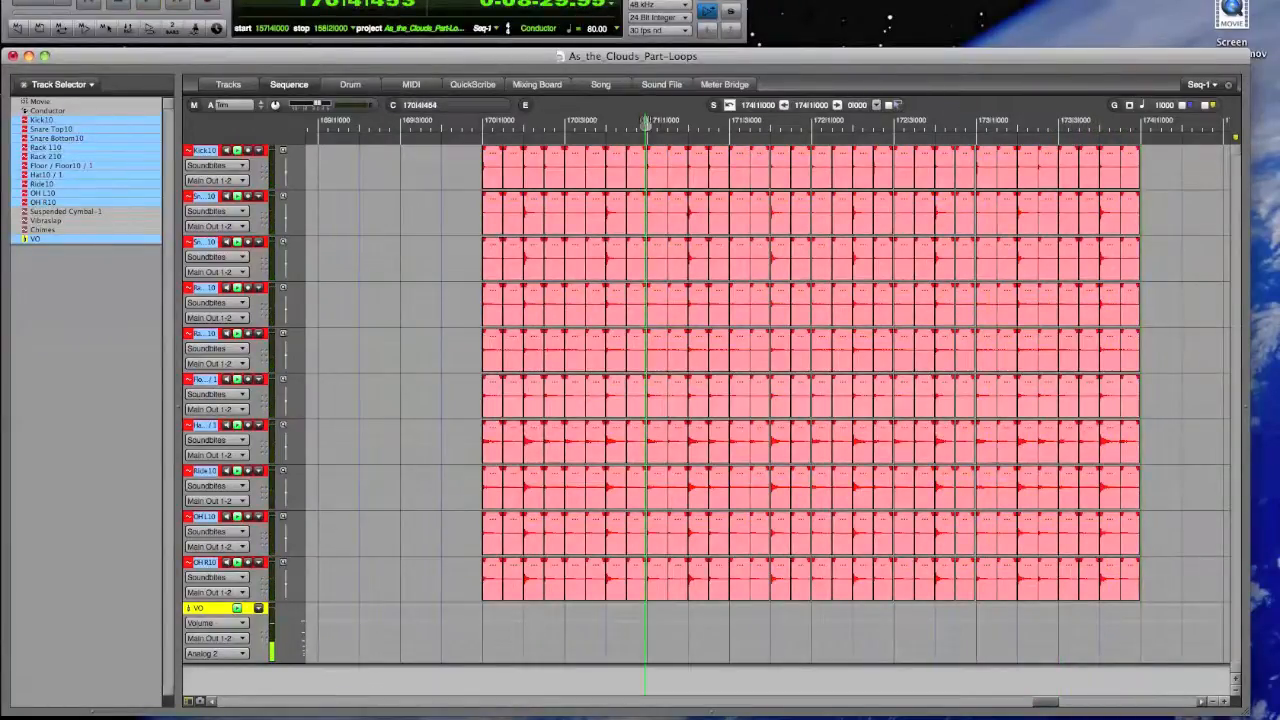
key("super+Right")
key("super+Right")
key("super+Right")
key("super+Right")
key("super+Right")
key("super+Right")
key("super+Right")
key("super+Right")
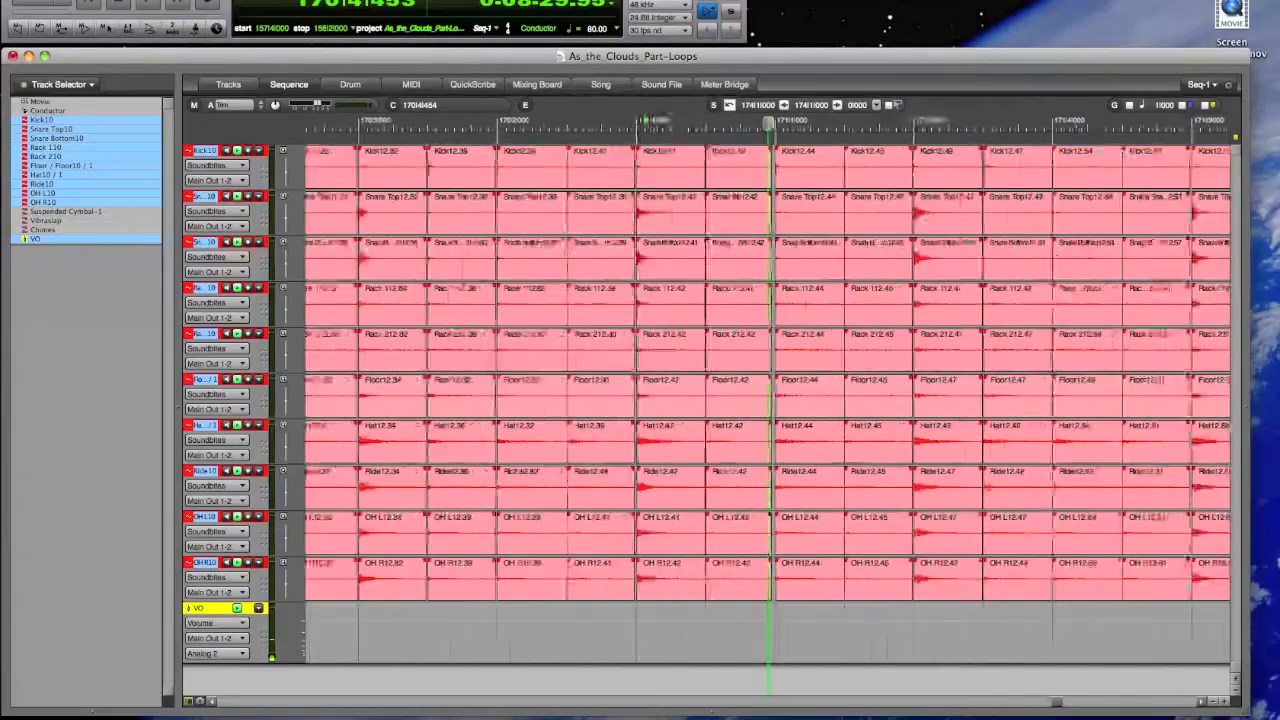
key("super+Left")
key("super+Left")
key("super+Left")
key("super+Left")
key("super+Left")
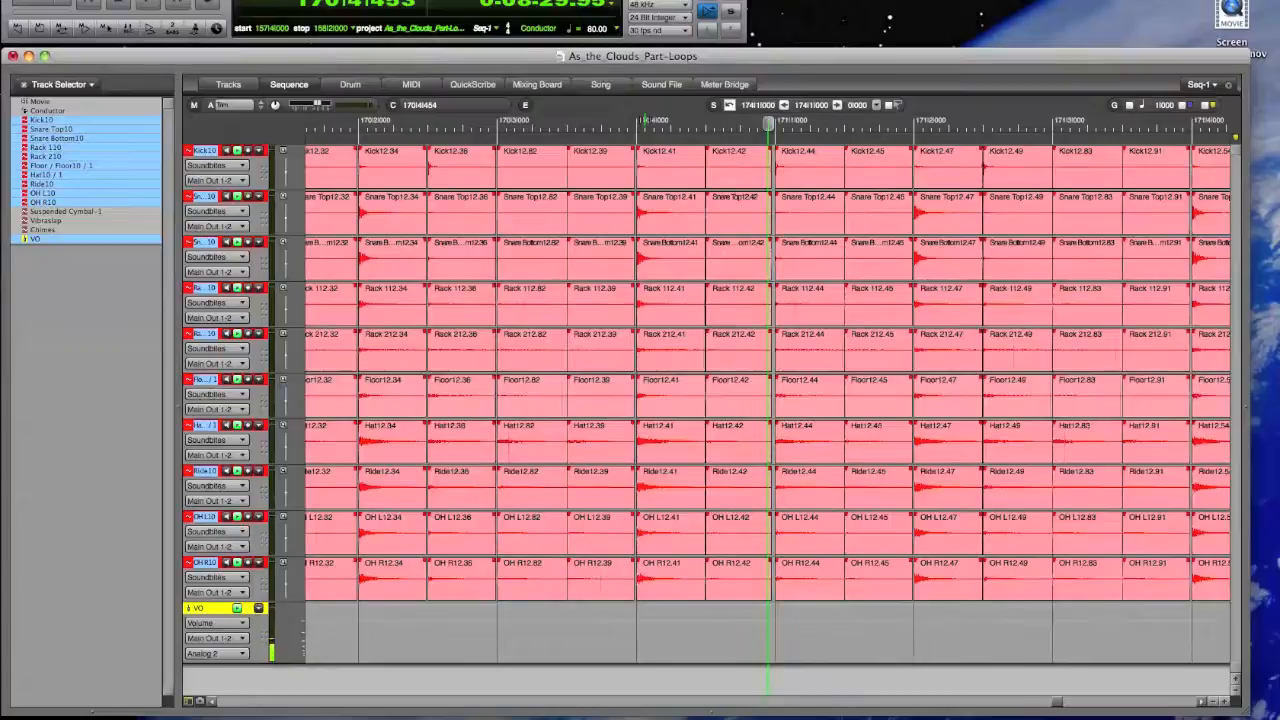
- Place the playhead at 170|2|478 and examine the boundary before the 12.82 soundbites for a gap left by quantizing
left_click(497, 121)
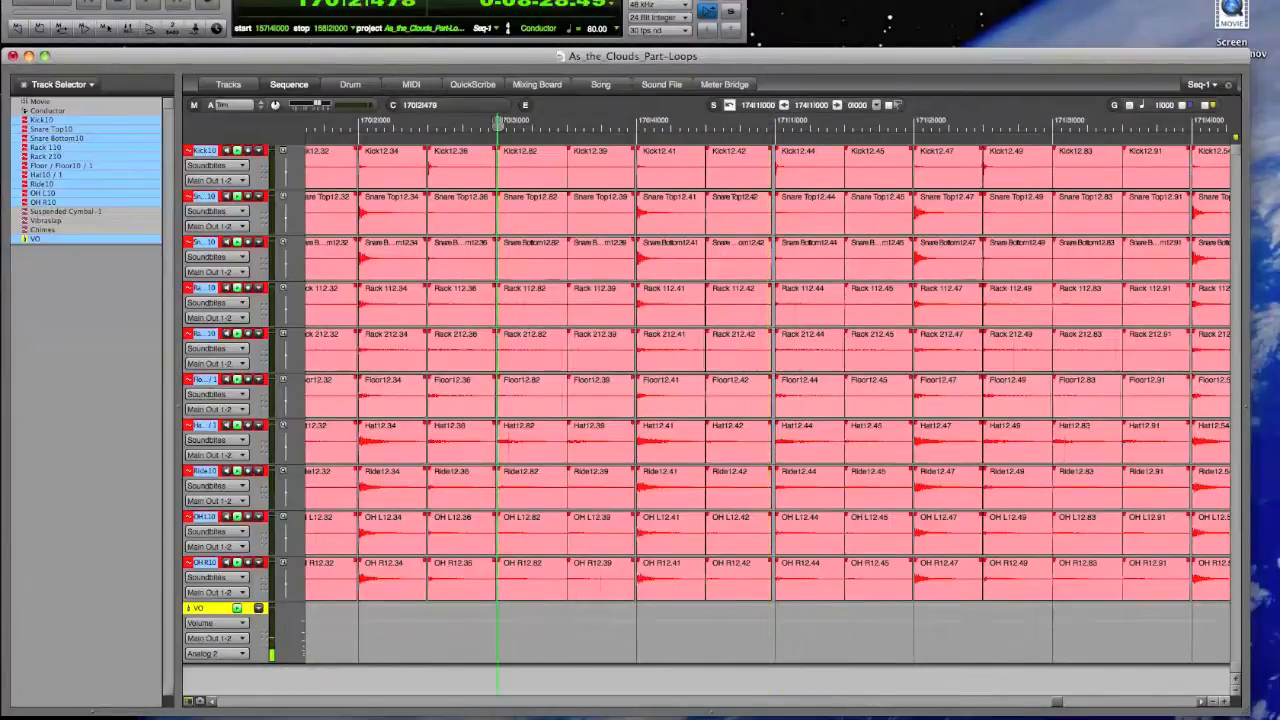
key("super+Right")
key("super+Right")
key("super+Right")
key("super+Right")
key("super+Right")
key("super+Right")
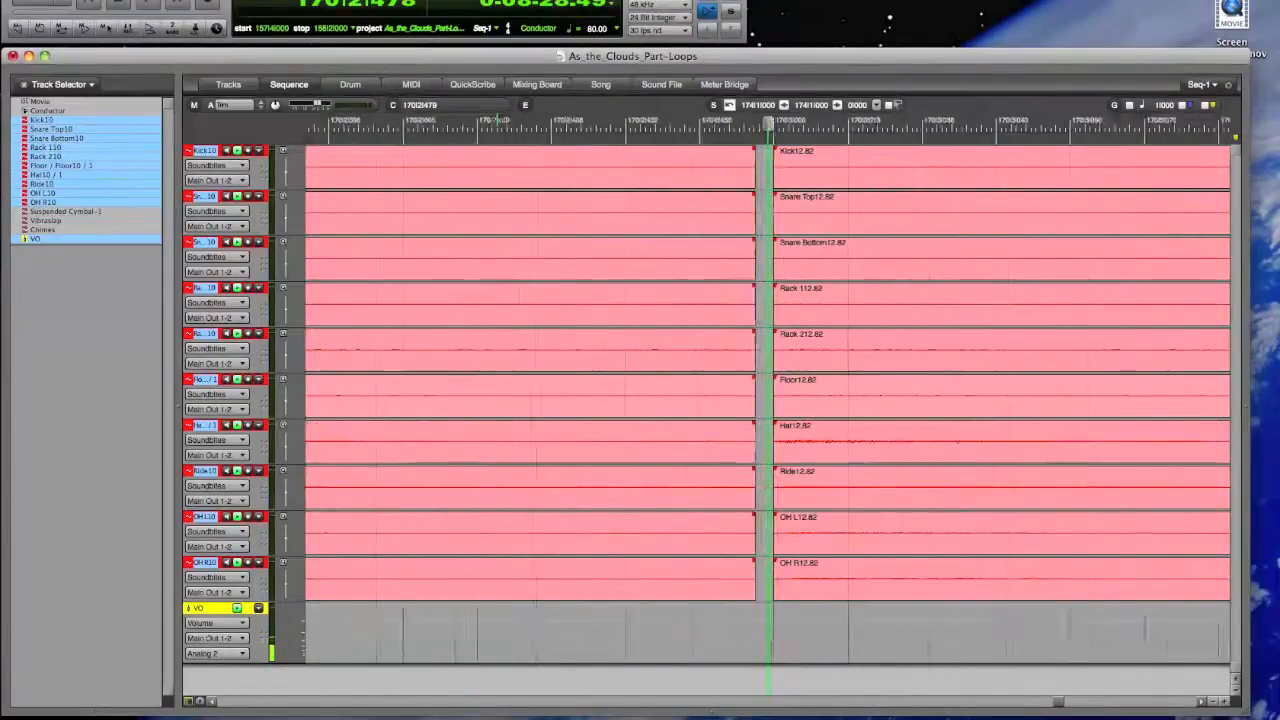
- Examine the boundaries between the quantized soundbites across bars 170 and 171 on all the drum tracks
key("super+Left")
key("super+Left")
key("super+Left")
key("super+Left")
key("super+Left")
key("super+Left")
key("super+Left")
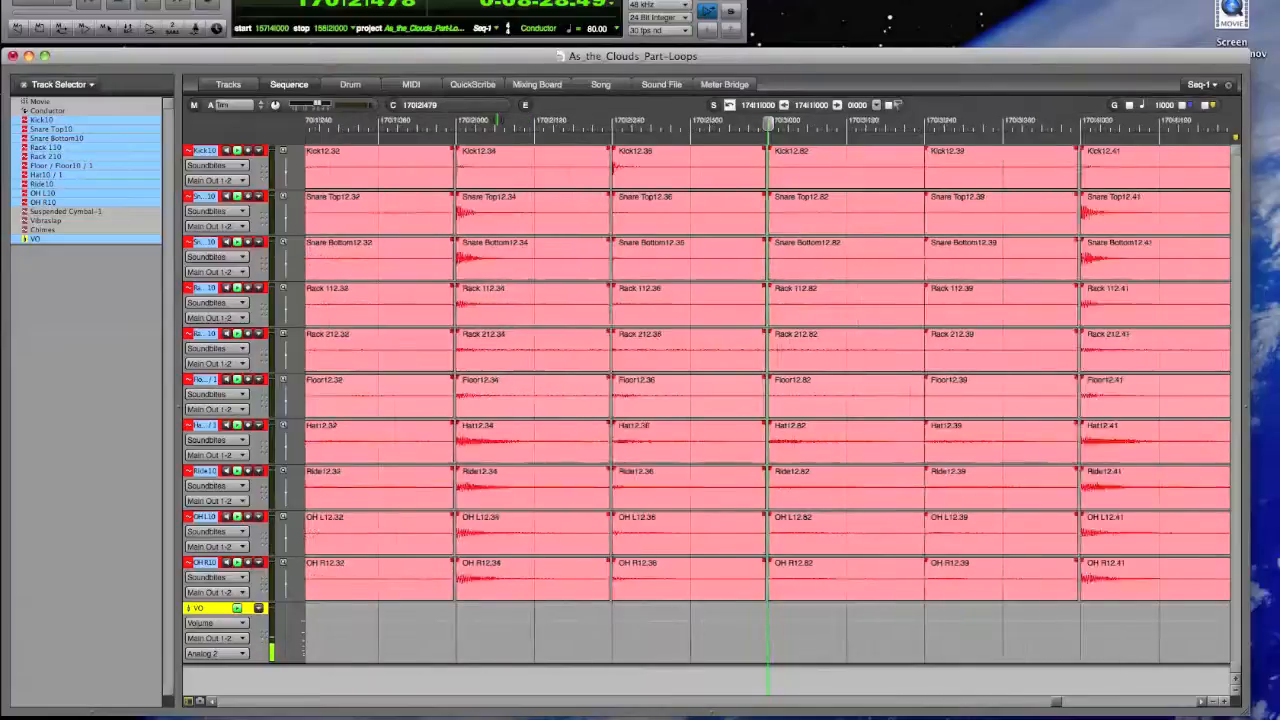
scroll(1013, 228, "right", 3)
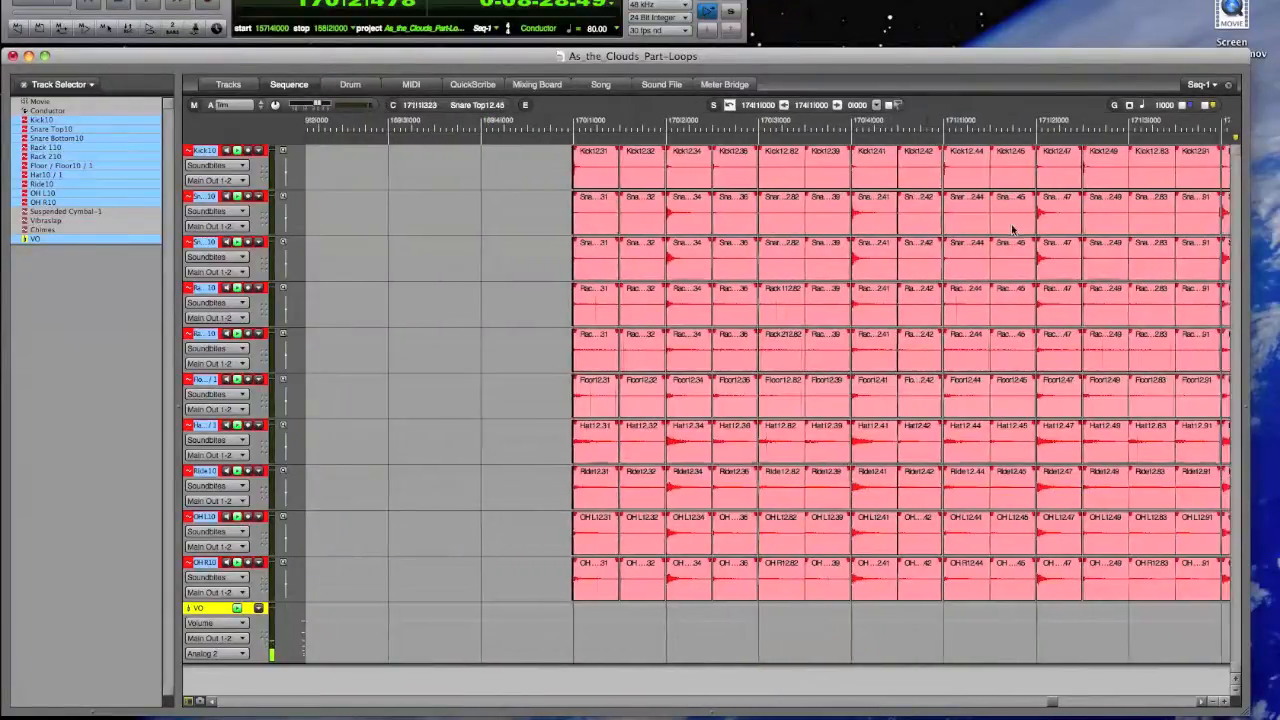
scroll(1013, 228, "right", 4)
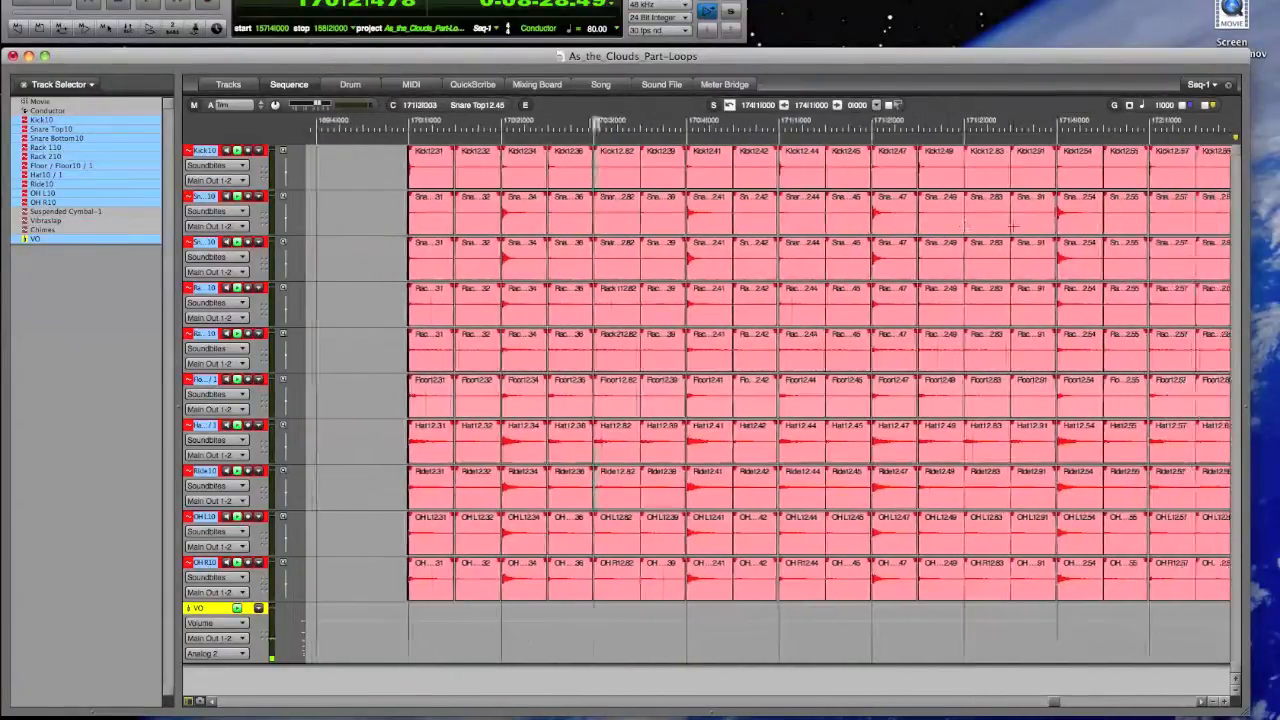
- Select the drum soundbites from 169|4|000 to 174|1|000 and extend all their start edges slightly earlier, the first to about 169|4|464, closing the gaps
key("super+Left")
key("super+Left")
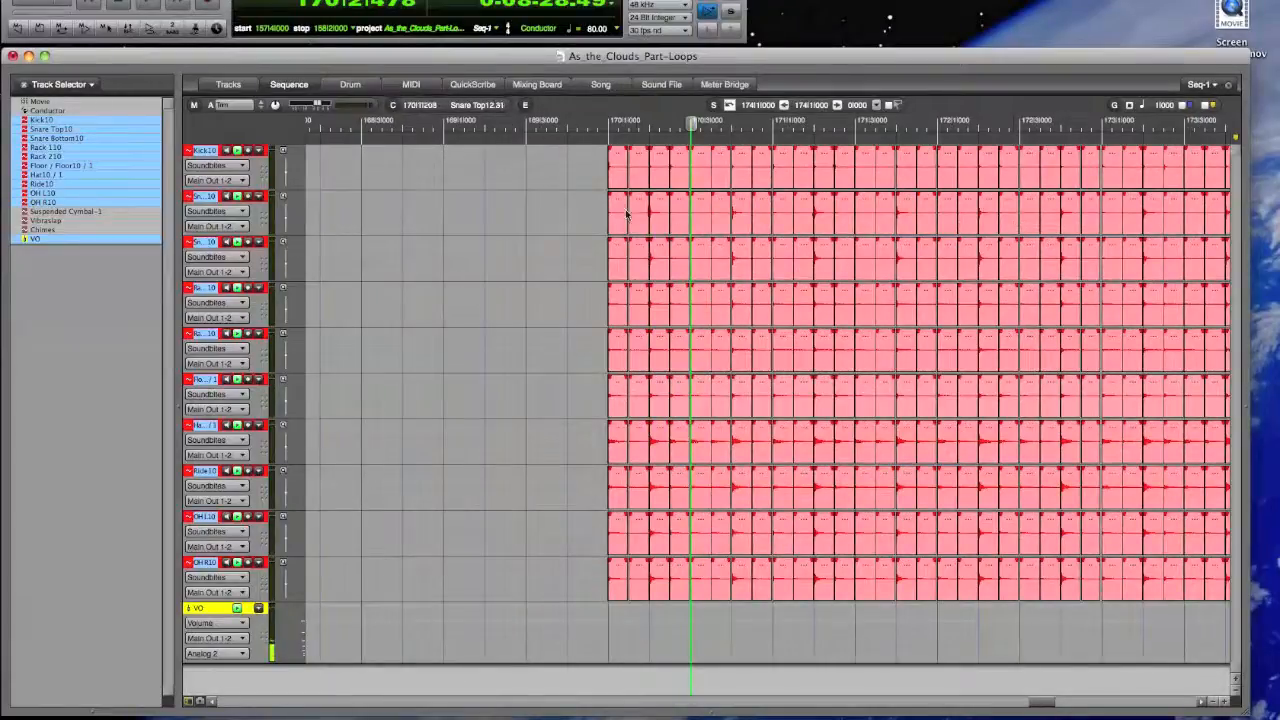
key("super+Left")
key("super+Left")
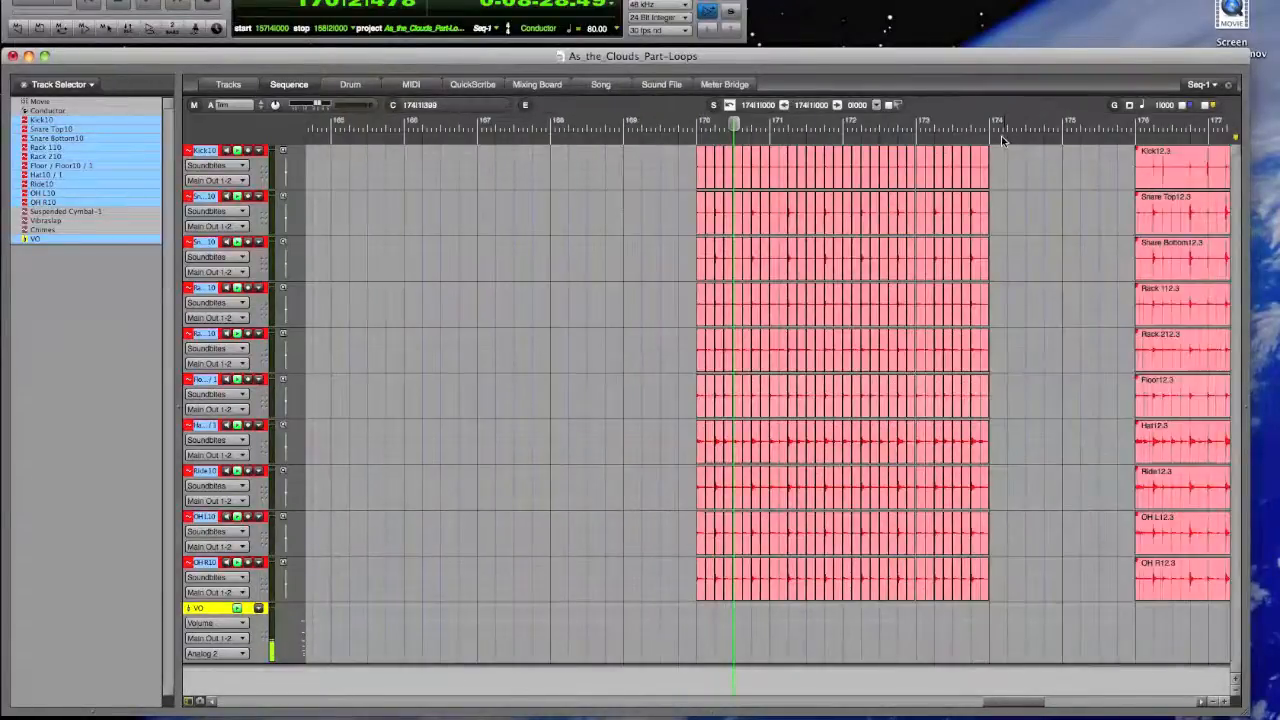
left_click_drag(990, 165, 712, 165)
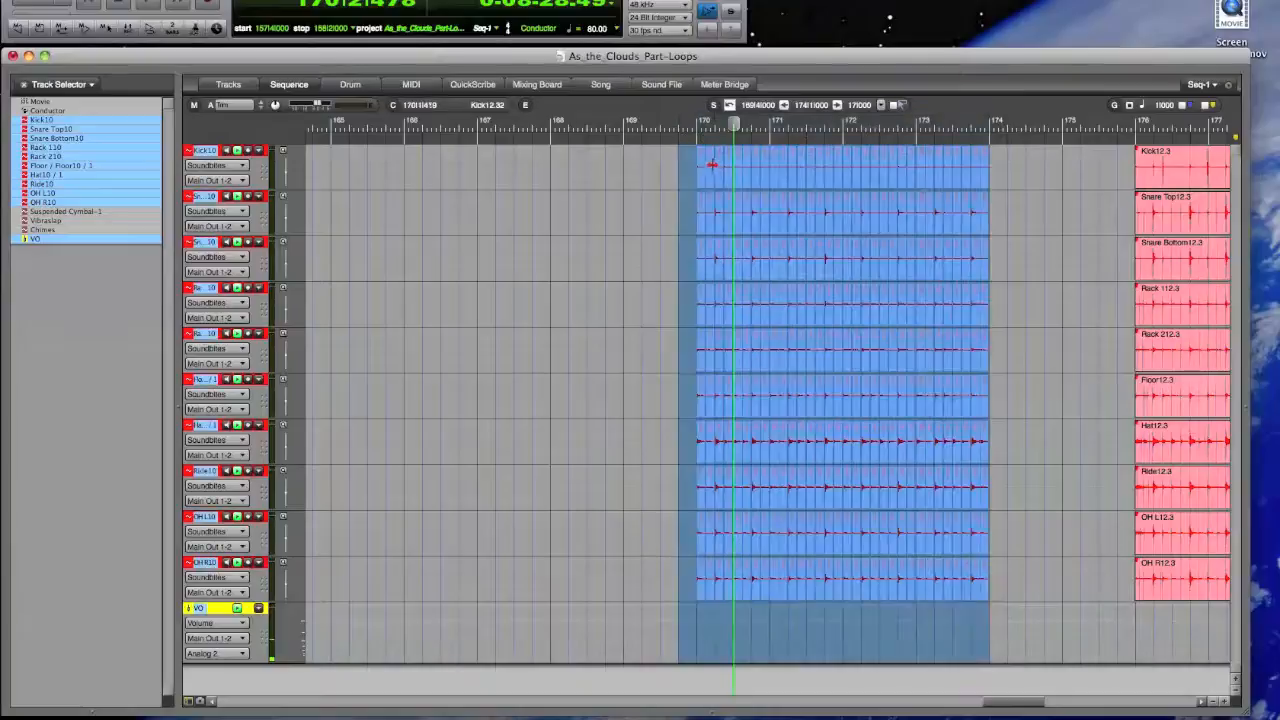
key("super+Right")
key("super+Right")
key("super+Right")
key("super+Right")
key("super+Right")
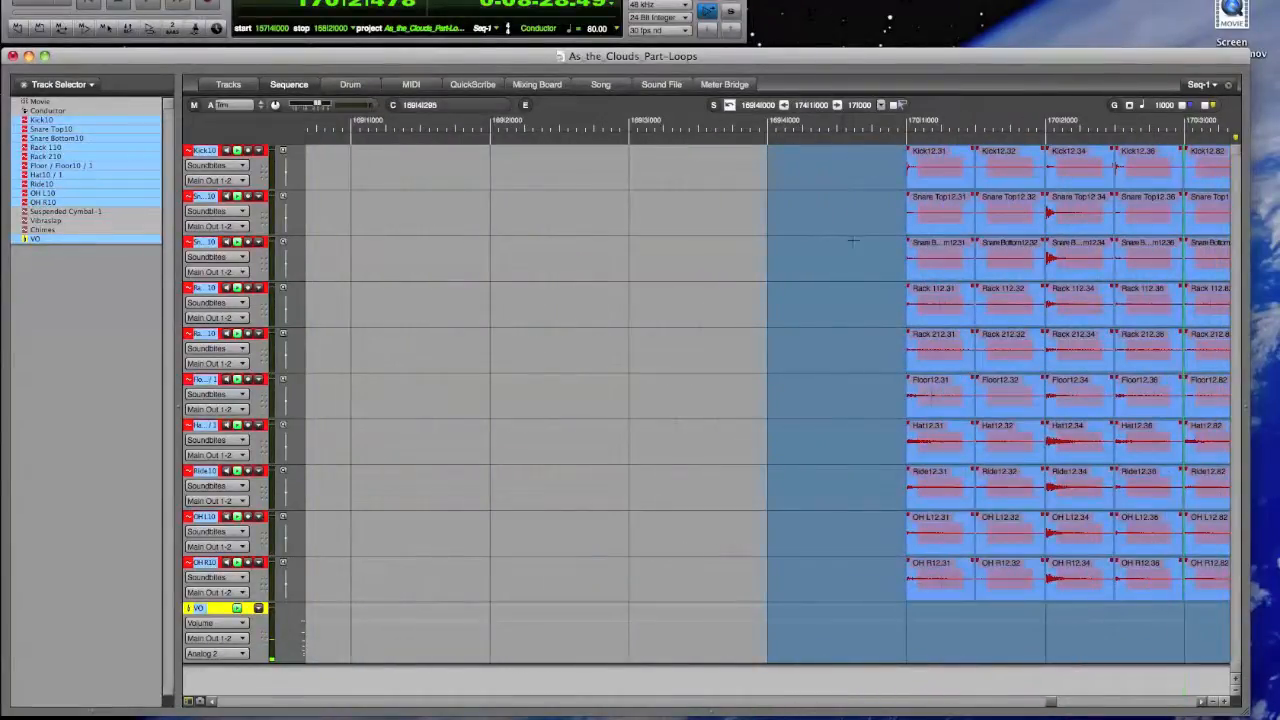
scroll(845, 238, "right", 1)
scroll(860, 235, "right", 4)
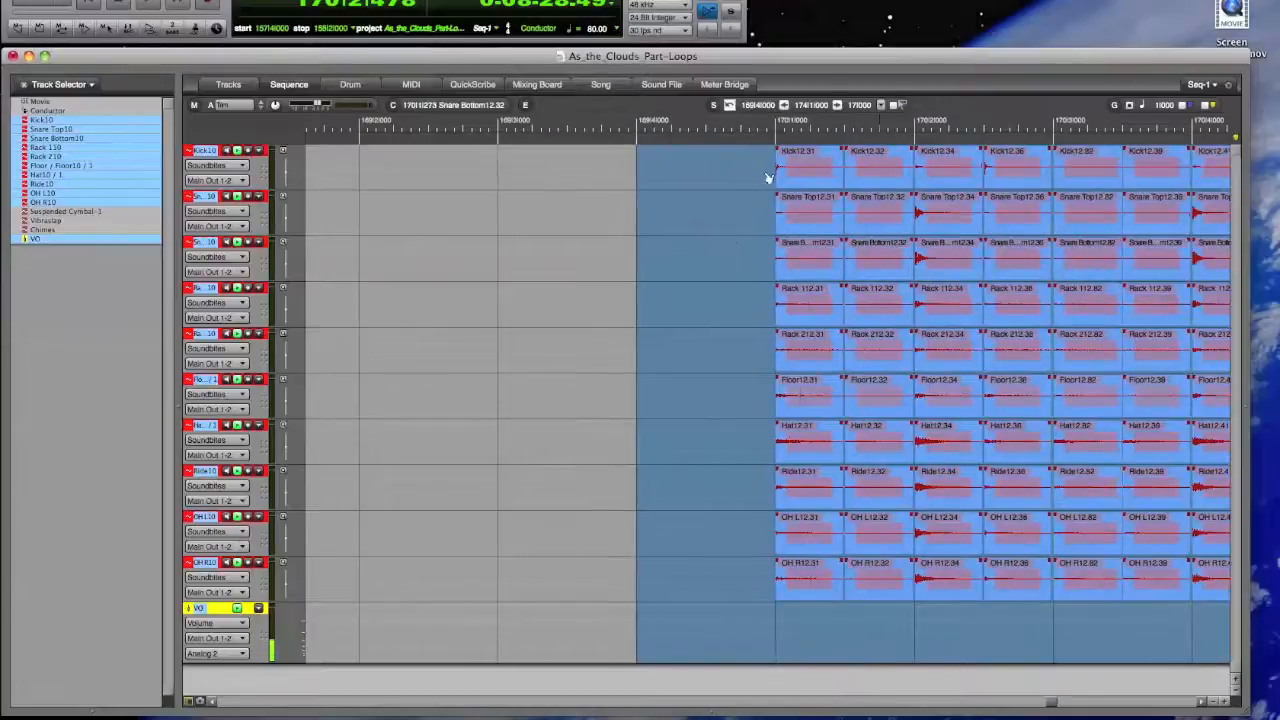
scroll(779, 183, "right", 5)
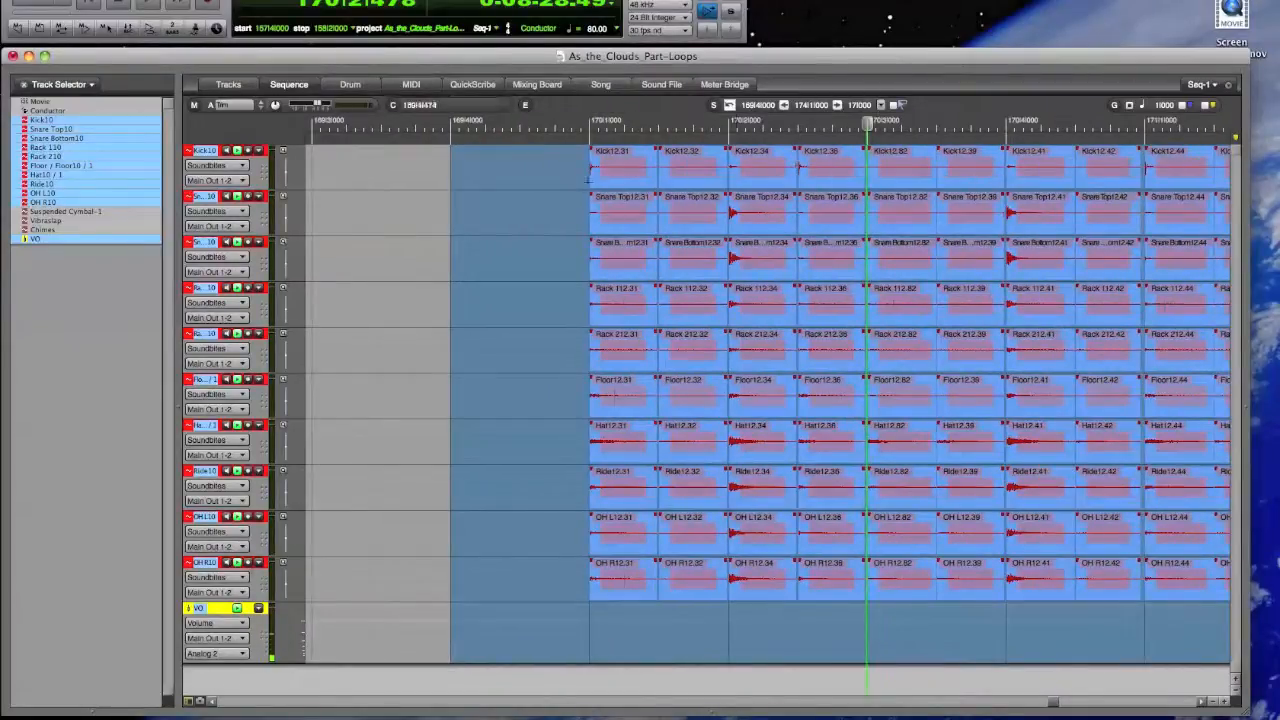
left_click_drag(585, 180, 586, 180)
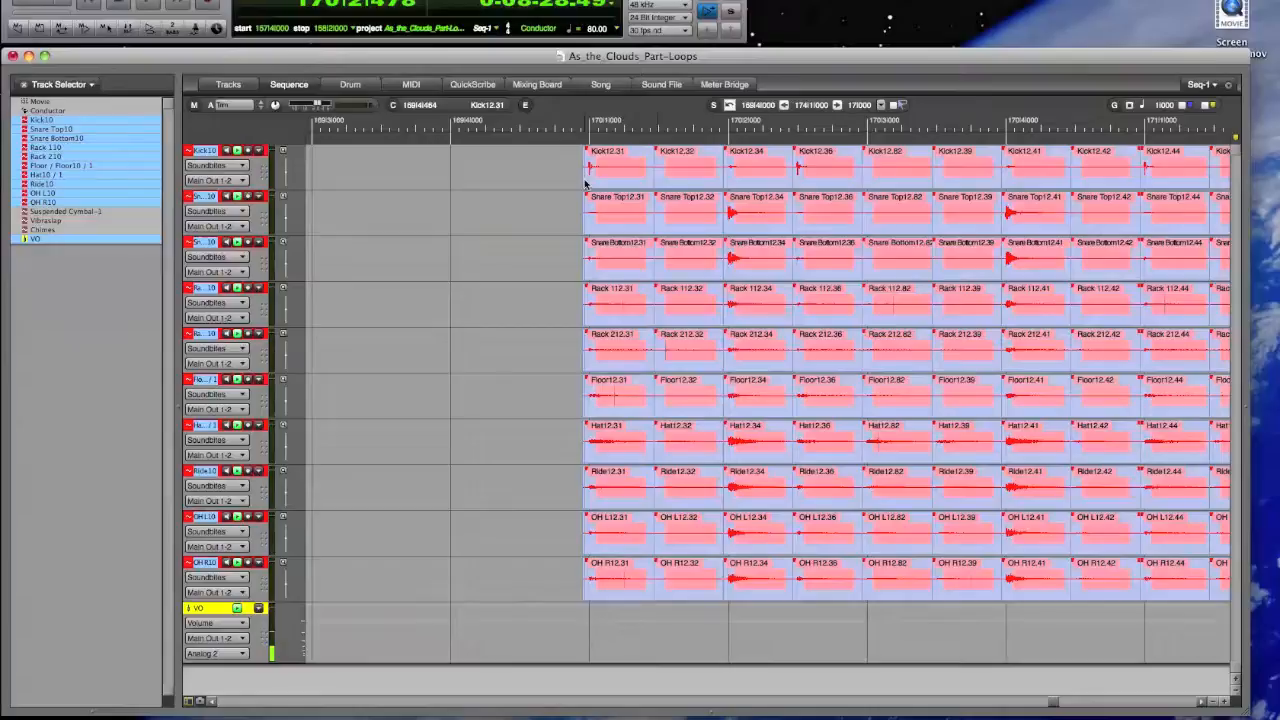
- Create fixed-length, equal-gain crossfades of 10 msec before and 10 msec after each splice on the selected drum soundbites
key("super+Left")
key("super+Left")
key("super+Left")
key("super+Left")
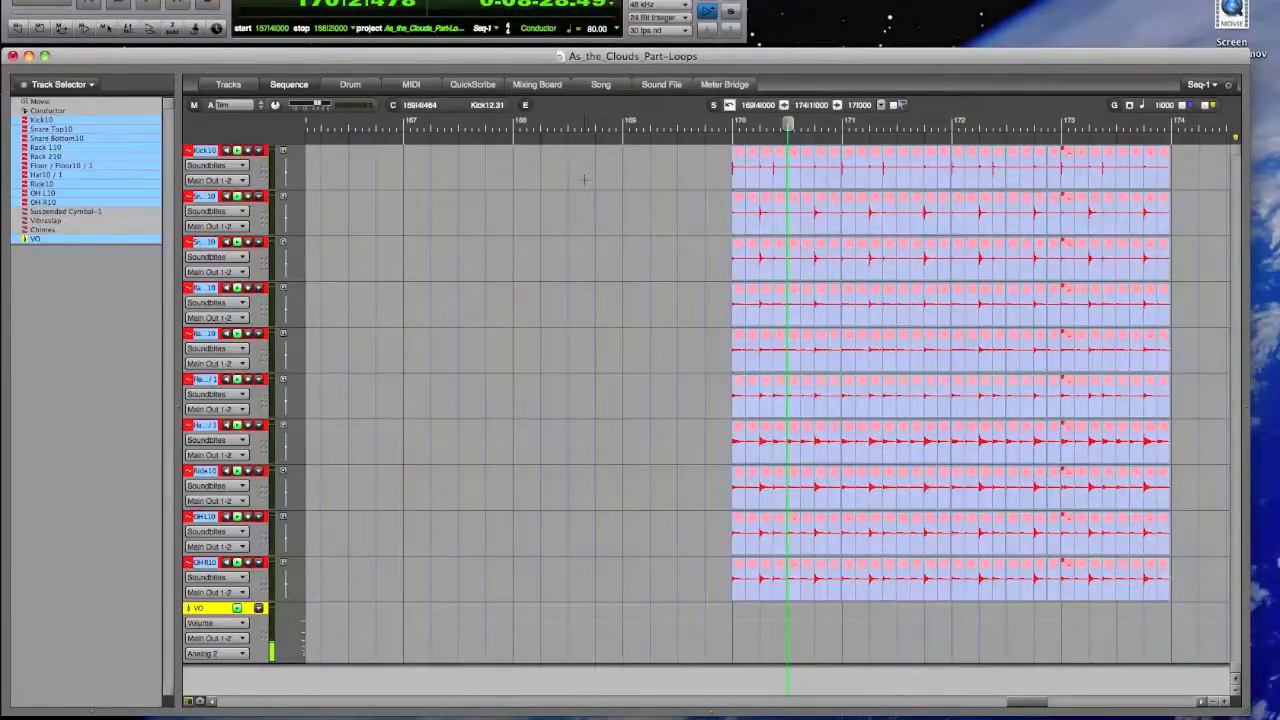
key("ctrl+f")
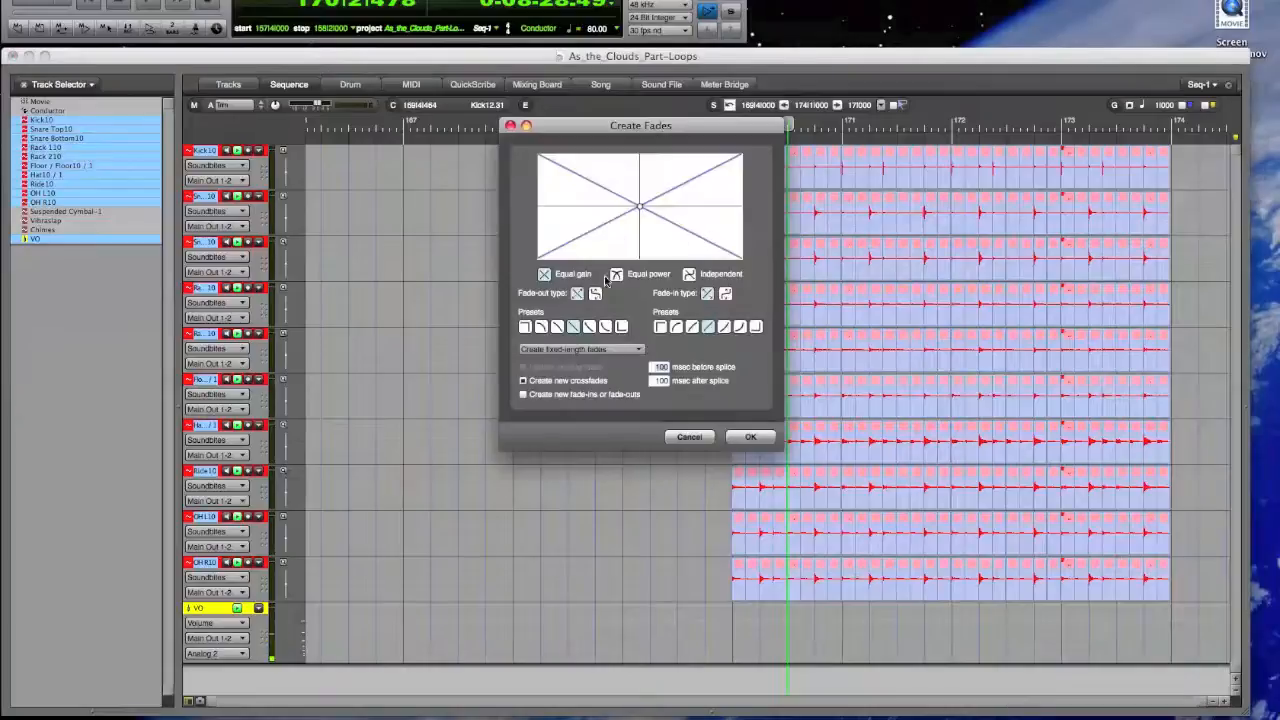
type("1")
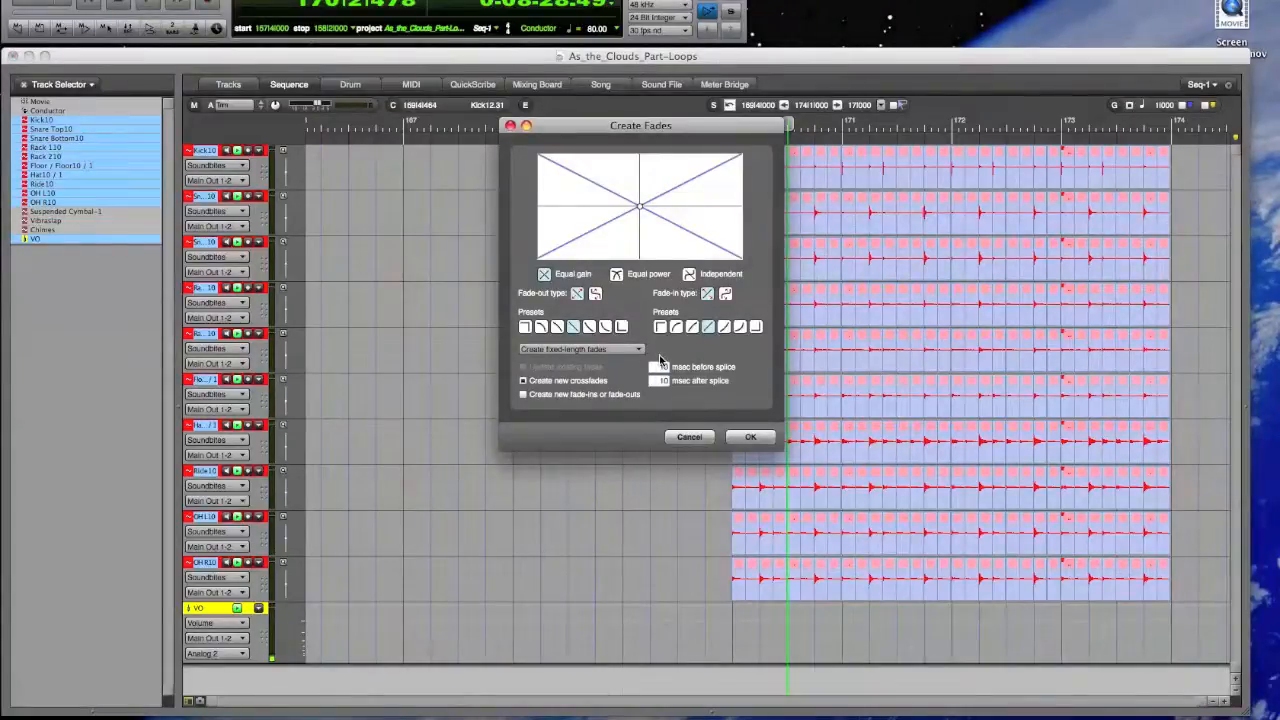
key("Return")
- Play back the crossfaded drum section, deselect it and examine its end near 174|1|000
key("space")
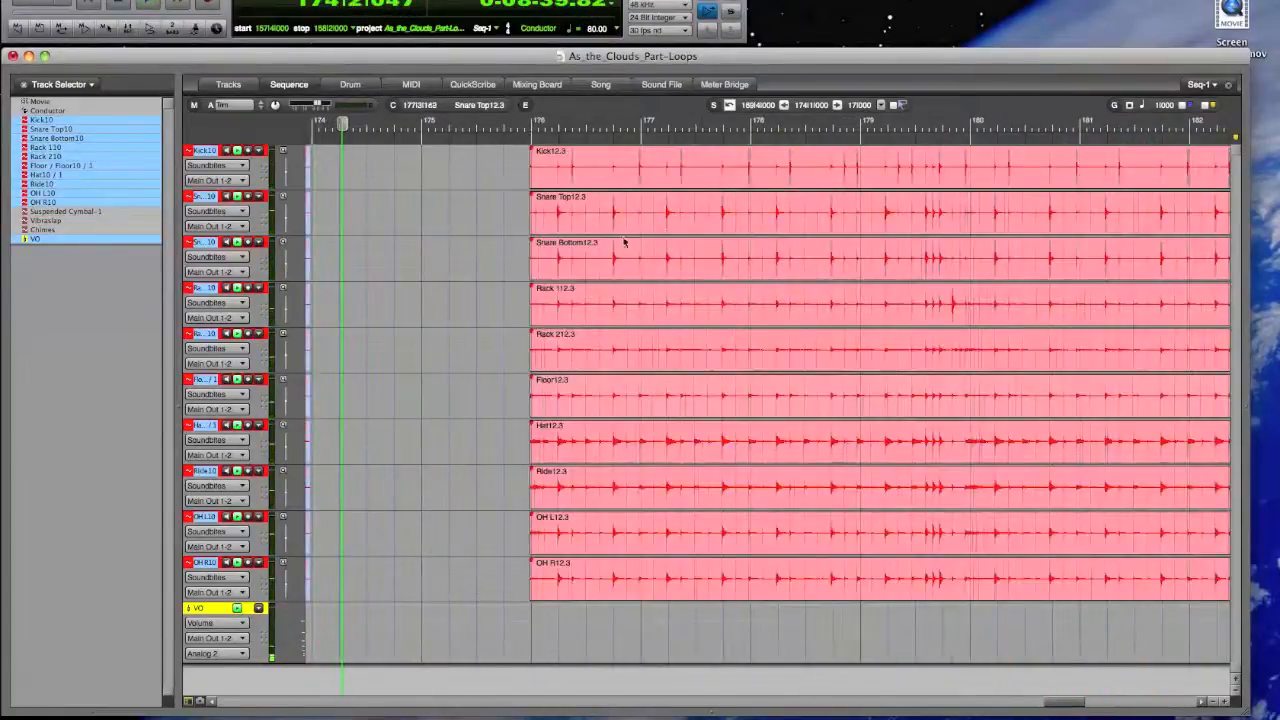
scroll(391, 263, "left", 10)
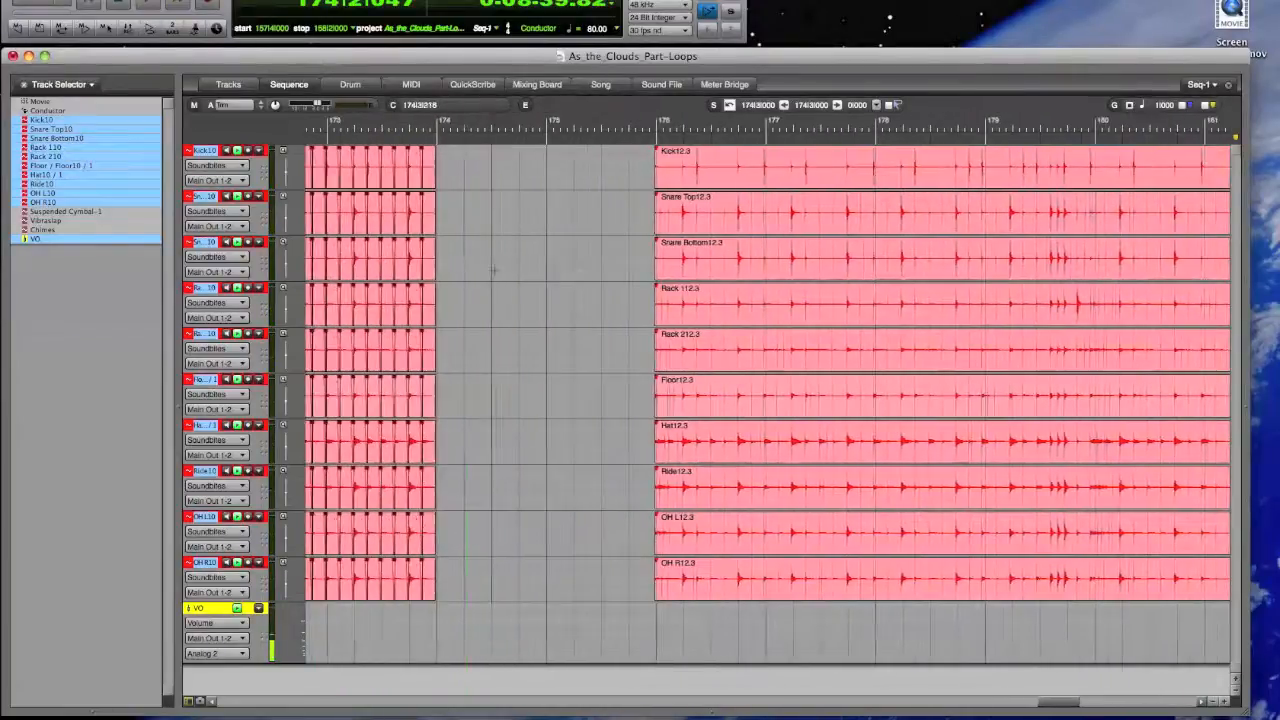
key("super+Right")
key("super+Right")
key("super+Right")
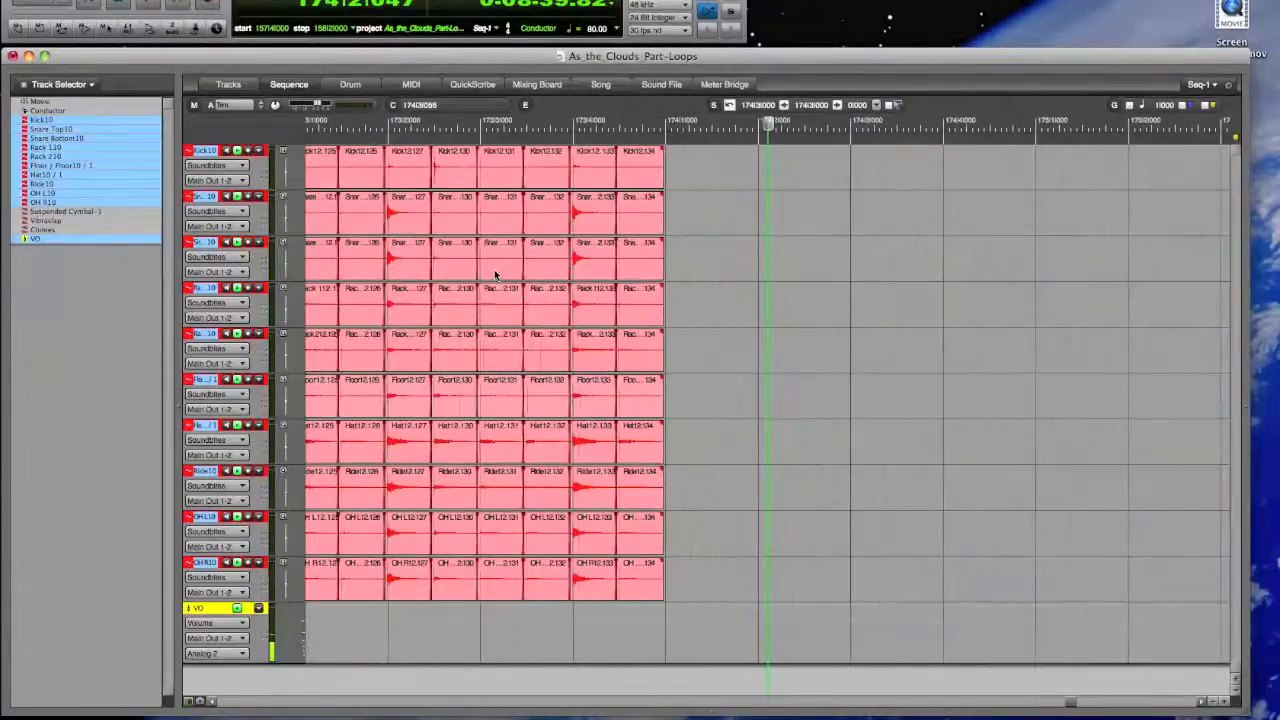
key("super+Left")
key("super+Left")
key("super+Left")
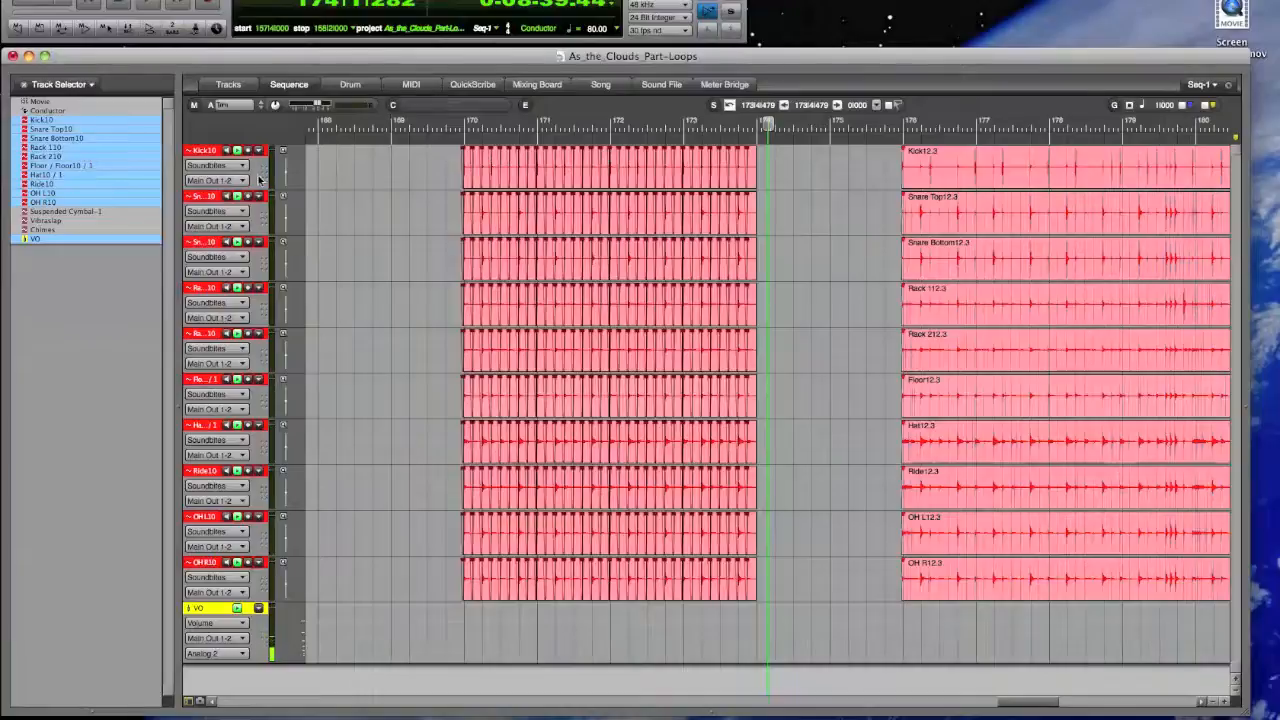
- Hide the VO track and rename the current take on all the drum tracks to Verse
left_click(72, 241)
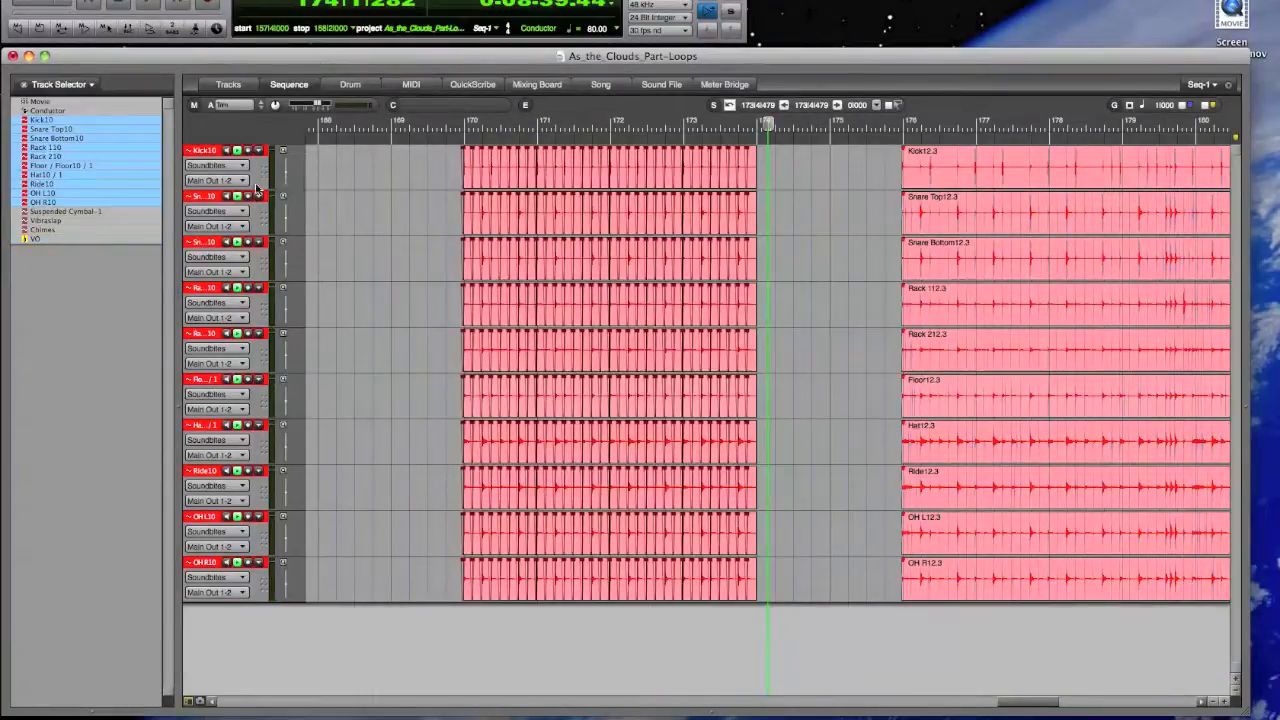
left_click_drag(258, 184, 258, 280)
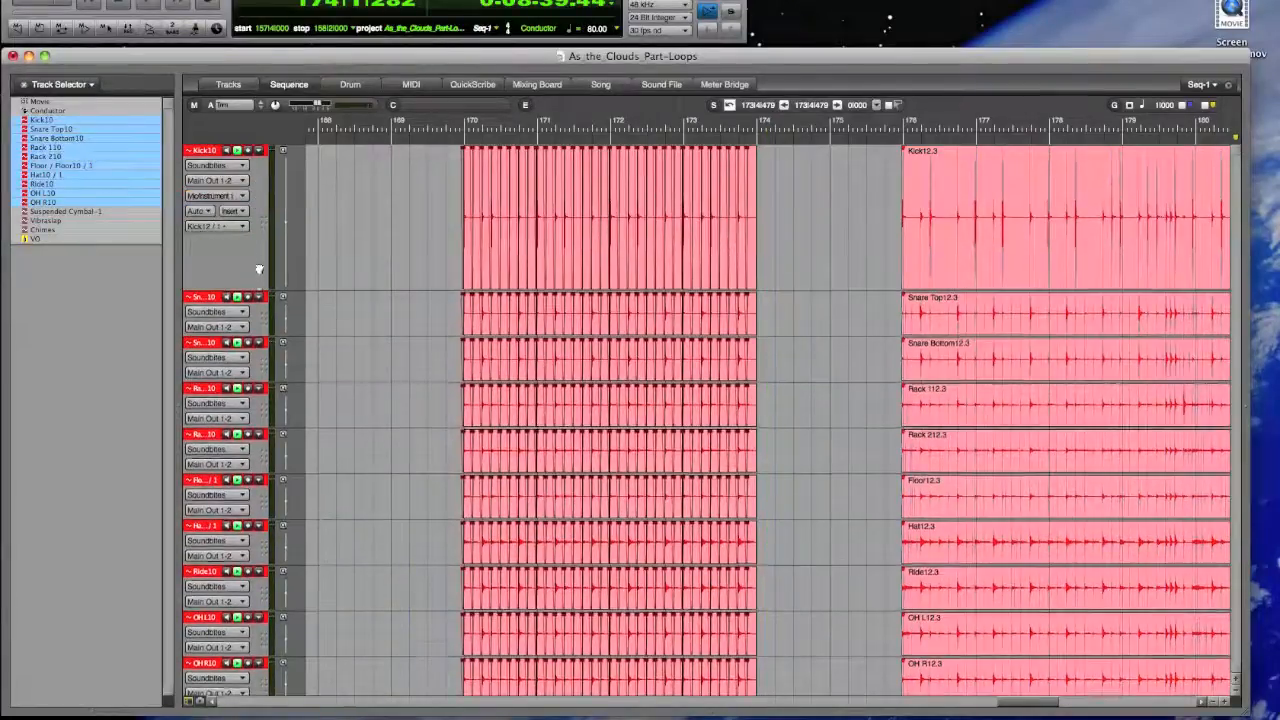
left_click(217, 228)
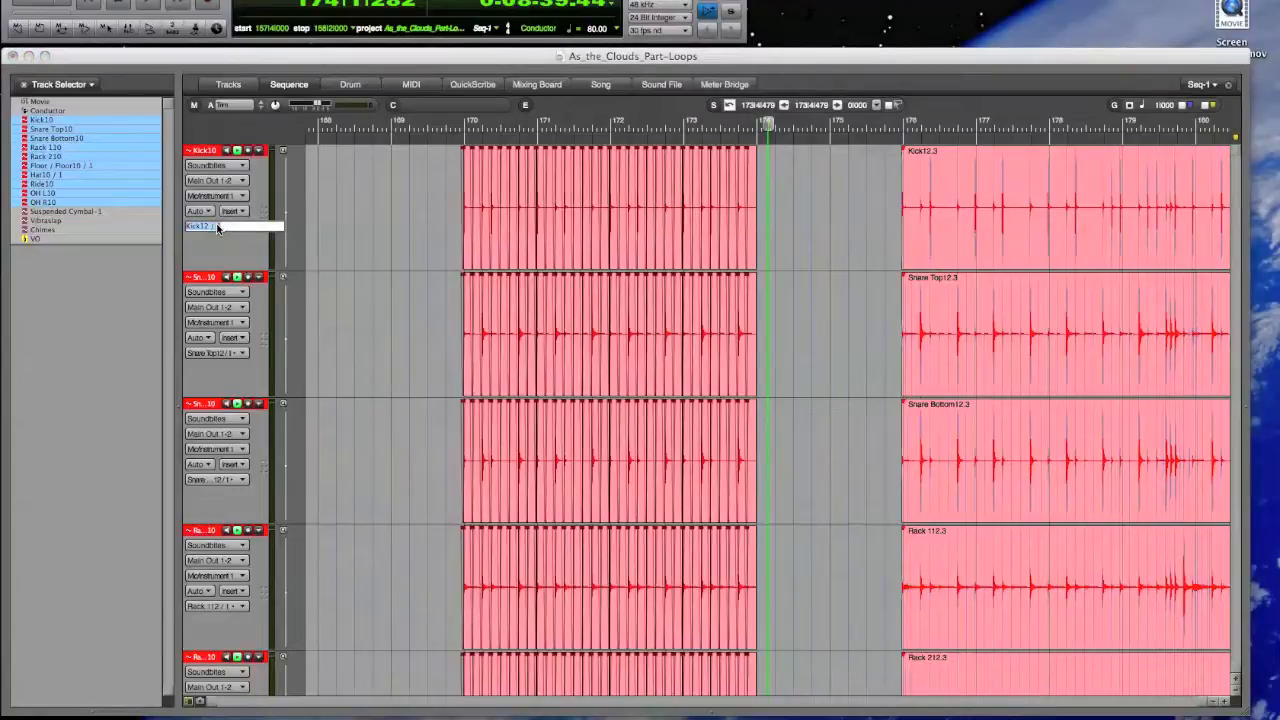
type("Verse")
key("Return")
- Duplicate the Verse take on all the drum tracks and rename the duplicate Verse MERGED
left_click(217, 228)
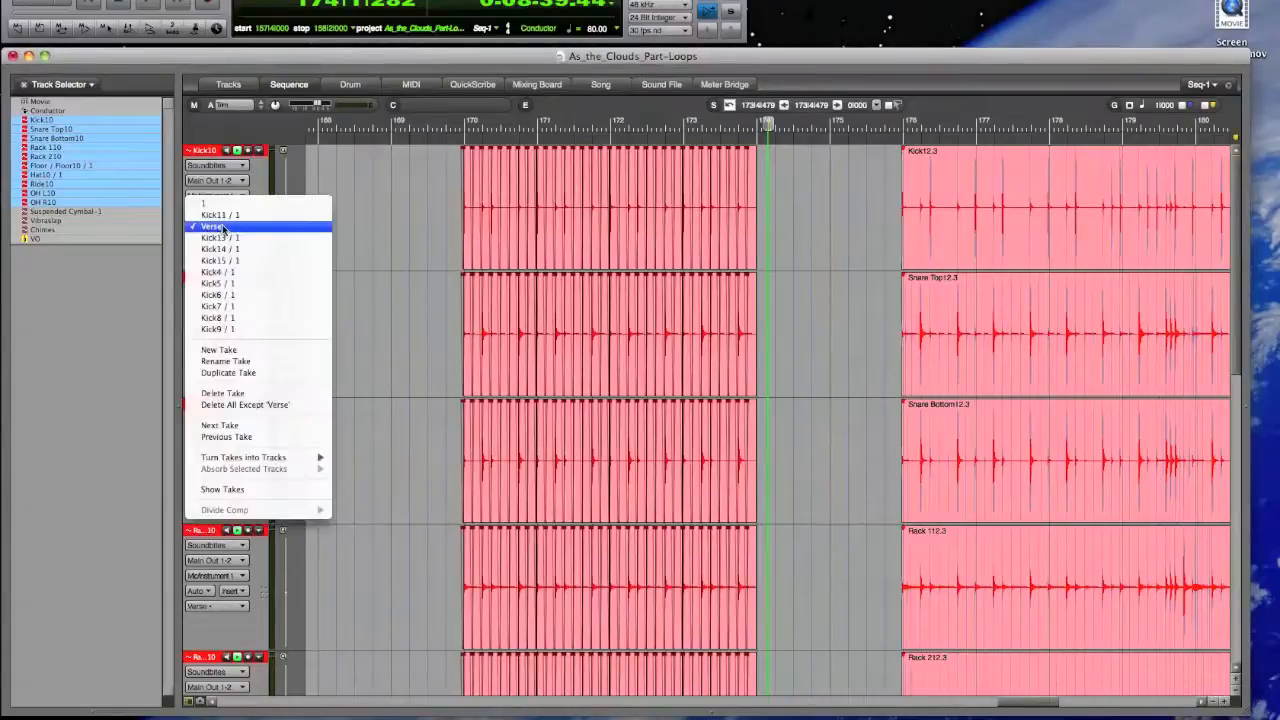
left_click(242, 376)
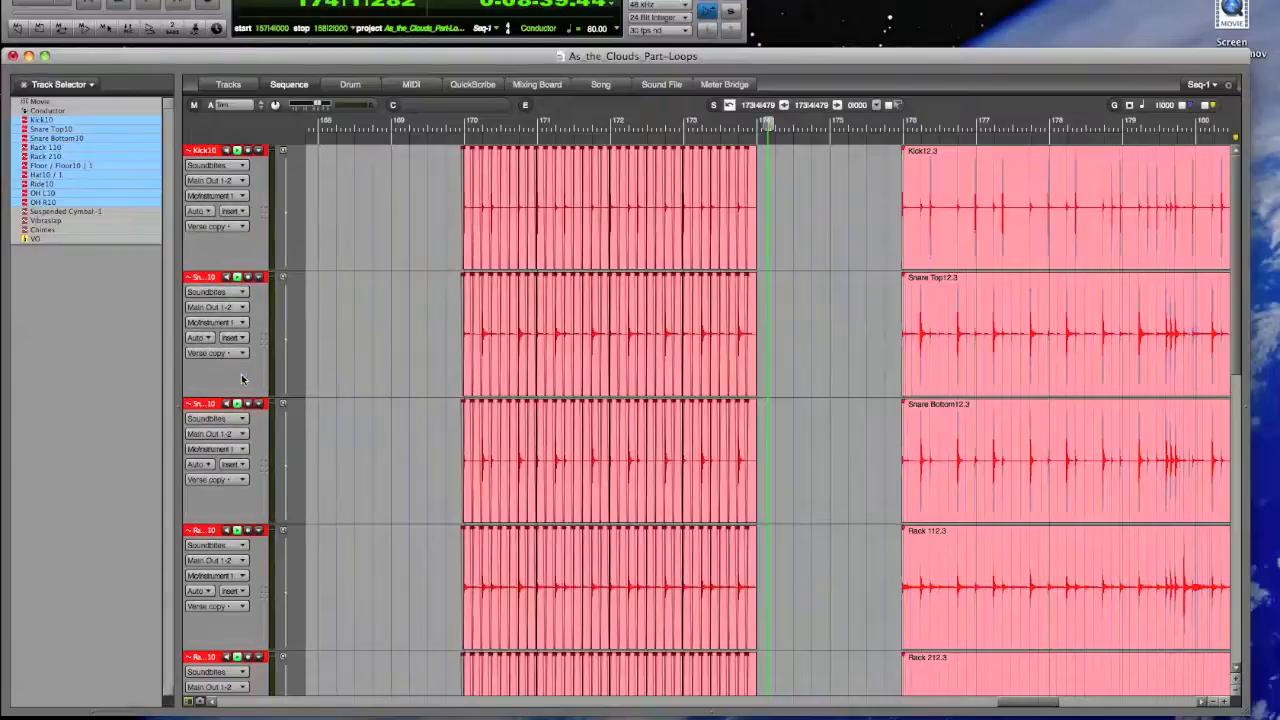
double_click(218, 227)
key("Right")
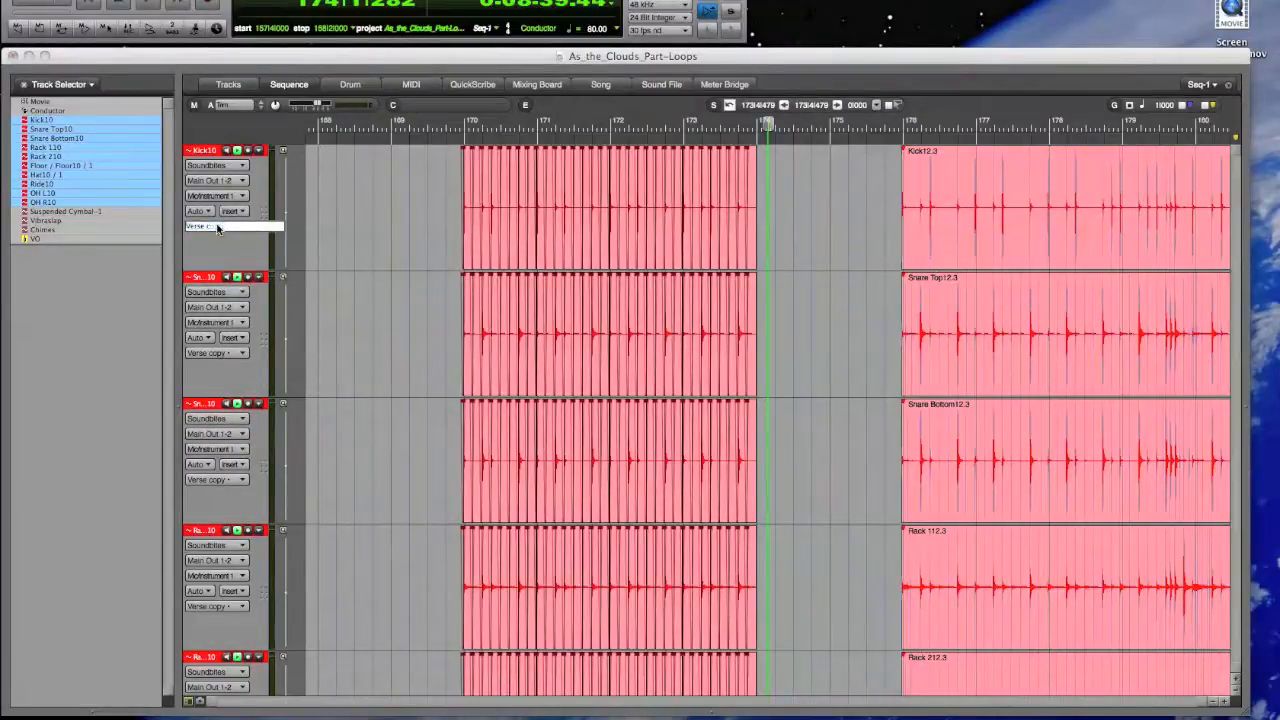
type("MERGED")
key("Return")
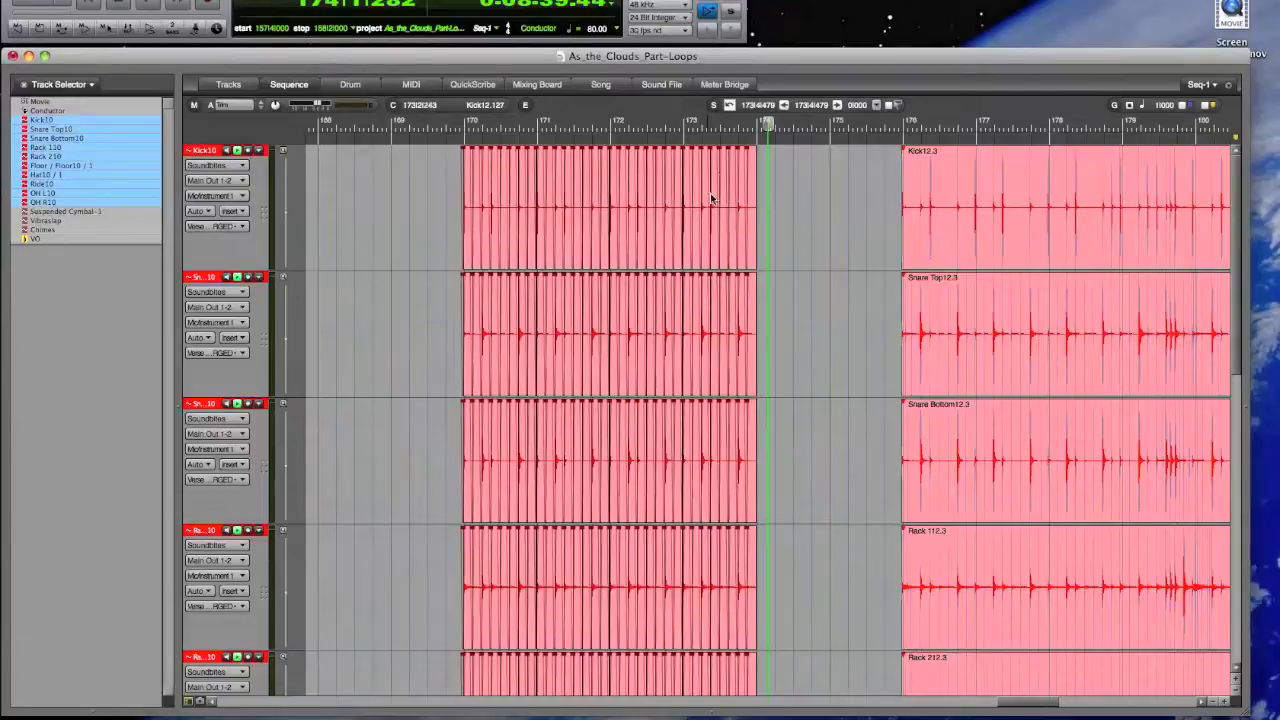
- Merge the drum soundbites from 170|1|000 to 174|1|000 into one soundbite per track and play back the result
left_click_drag(1147, 124, 496, 124)
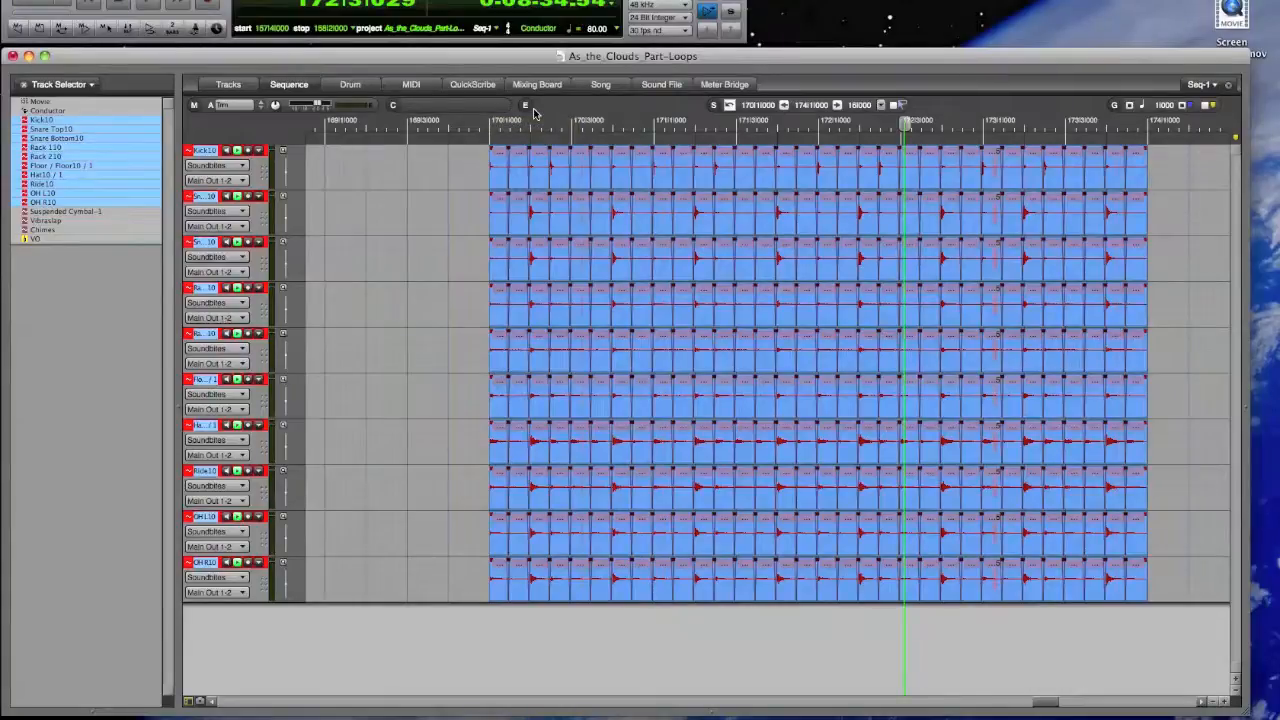
key("shift+super+backslash")
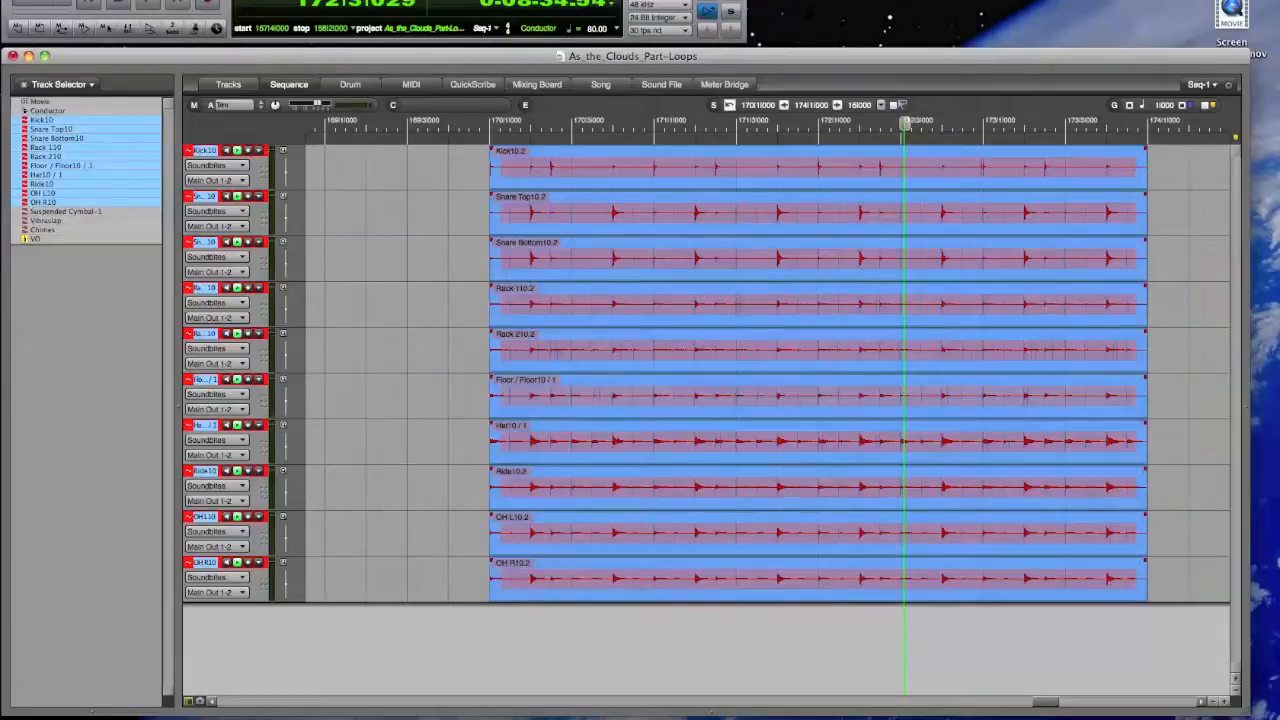
left_click(472, 121)
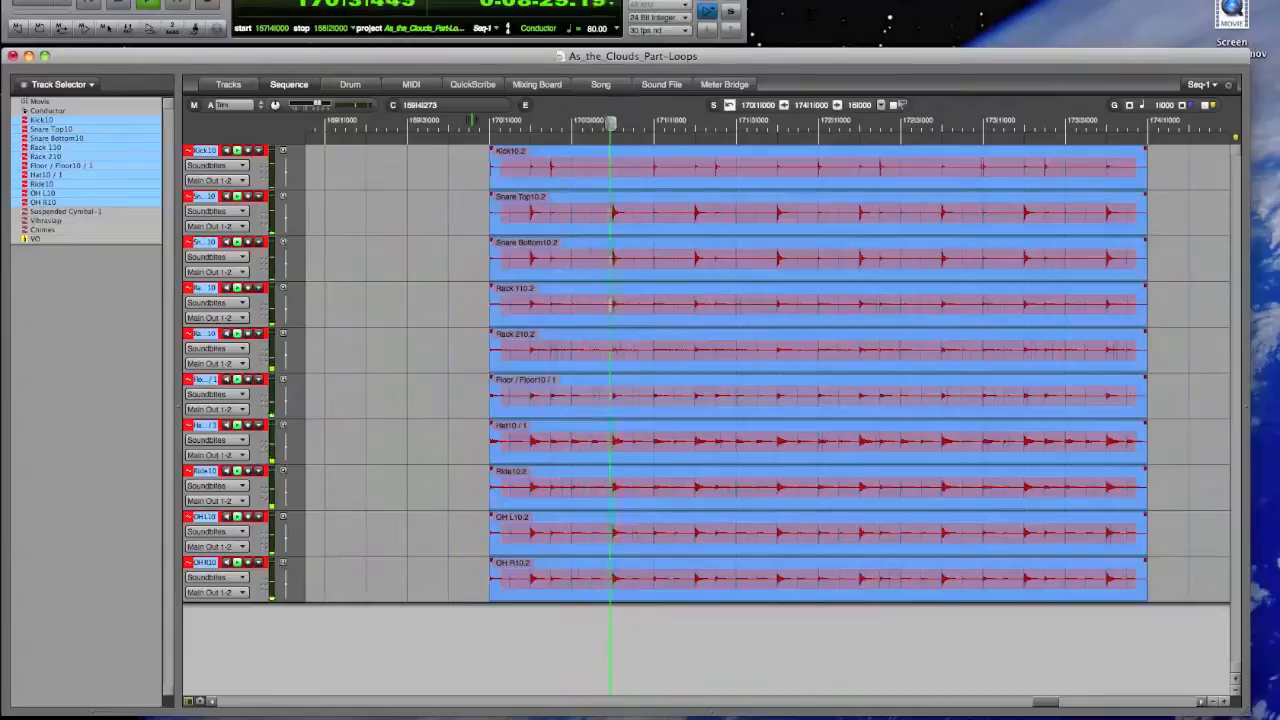
- Place a copy of the merged four-bar drum soundbites directly before the originals, ending at 170|1|000
key("super+Left")
key("super+Left")
key("super+Left")
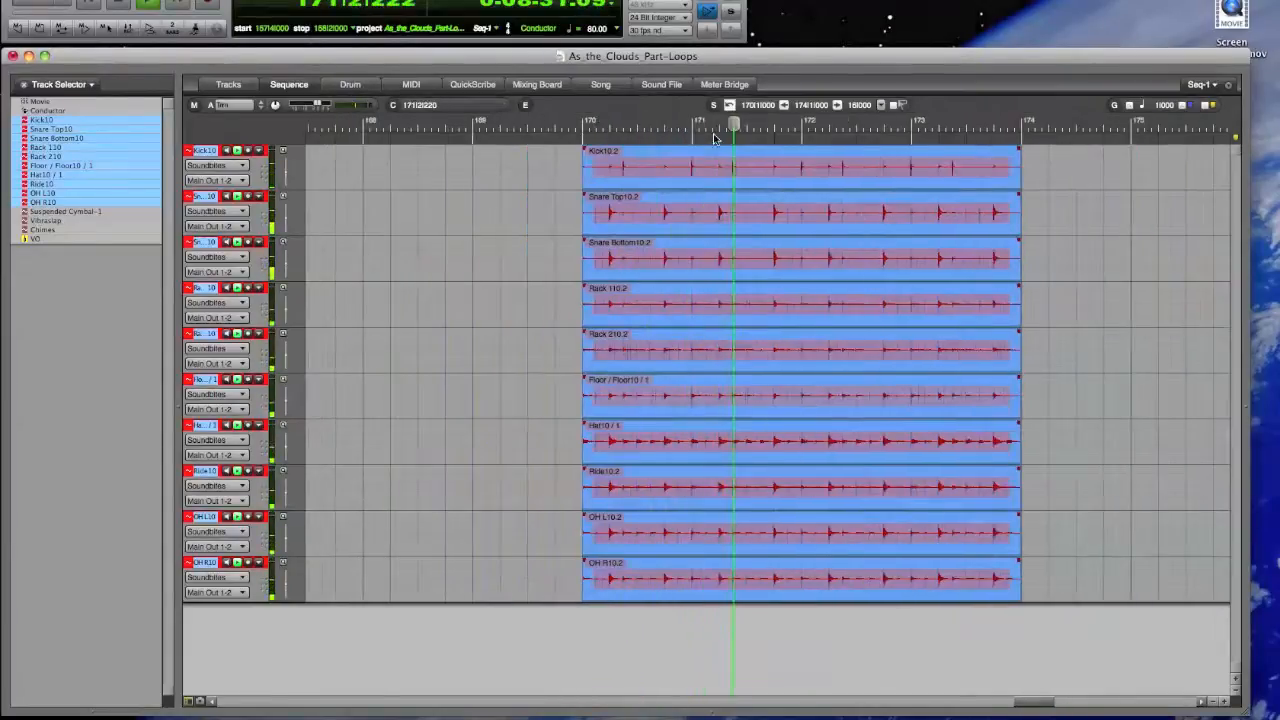
key("super+Left")
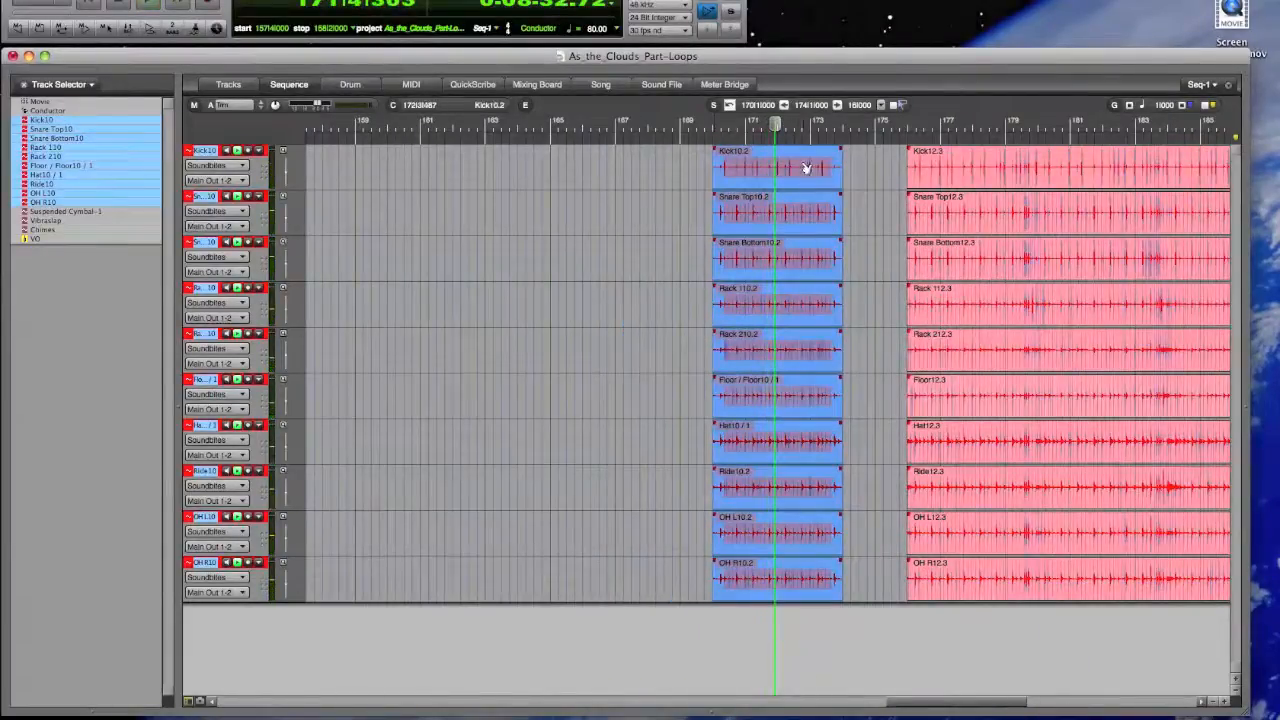
left_click_drag(802, 168, 667, 171)
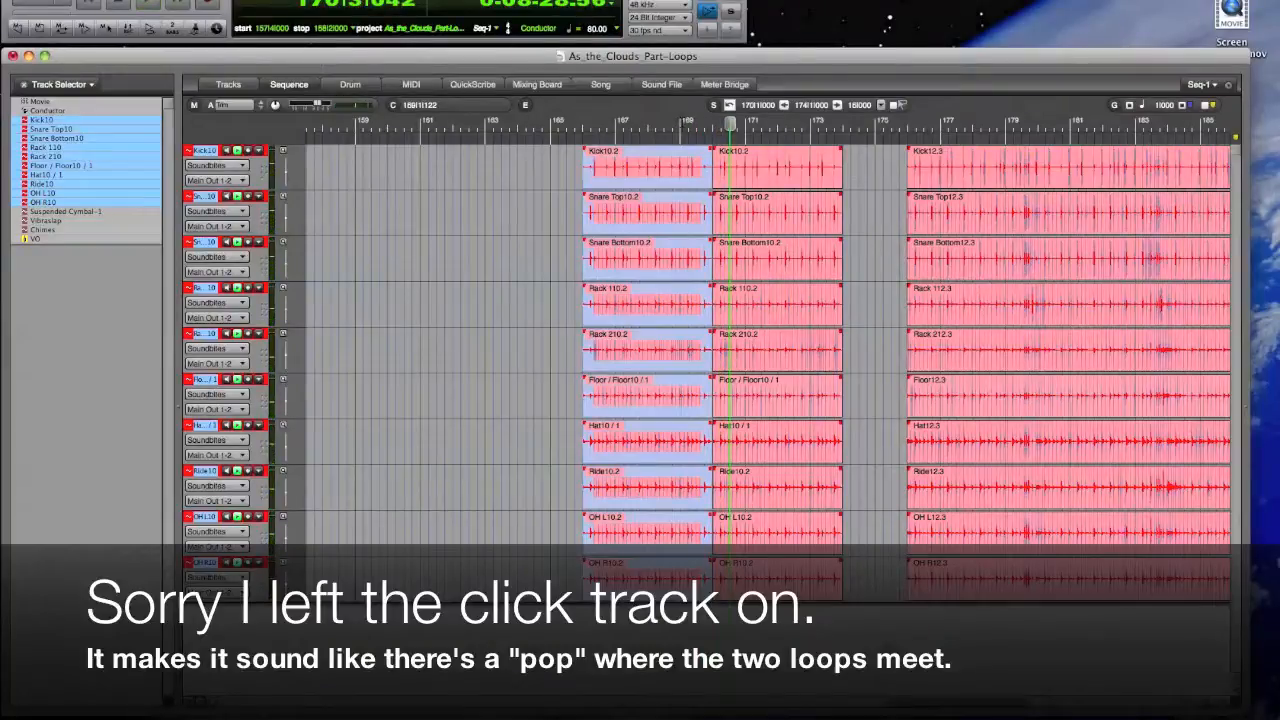
- Play back the splice at 170|1|000 between the two merged loops, deselect them and replay it from around 169|3|273
left_click(682, 122)
key("super+Right")
key("super+Right")
key("super+Right")
key("super+Right")
key("super+Right")
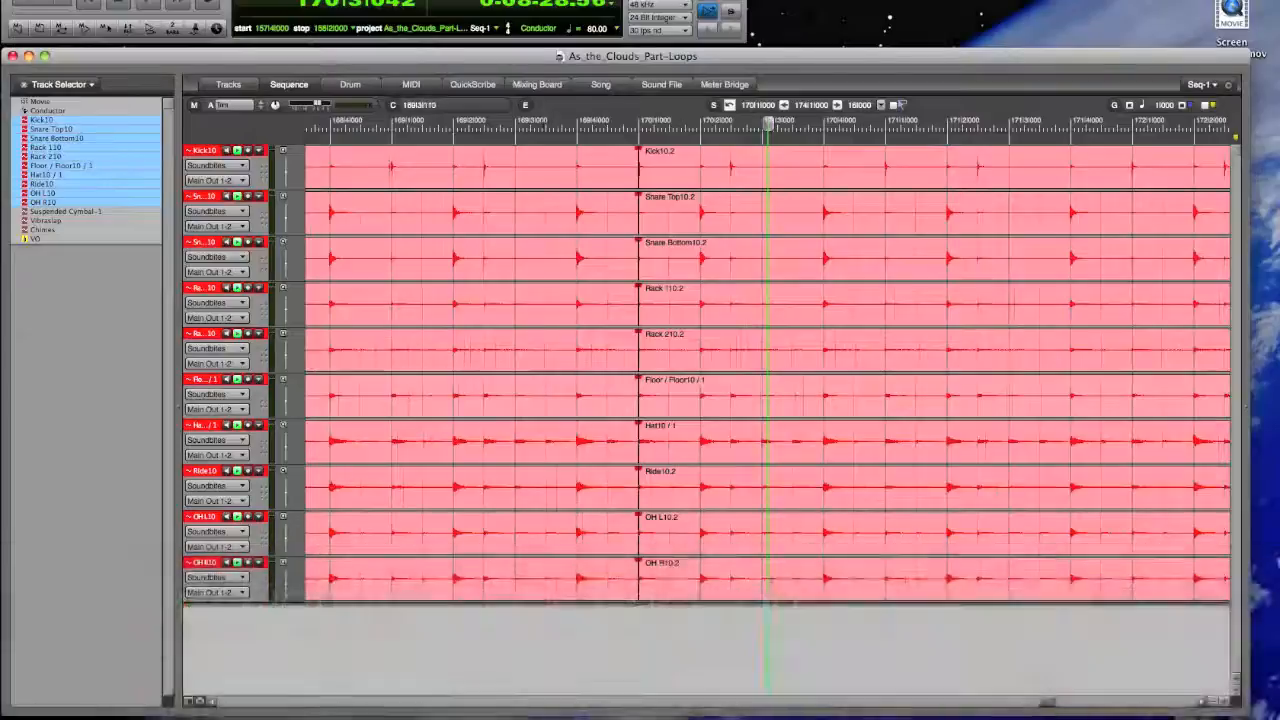
left_click(550, 122)
key("space")
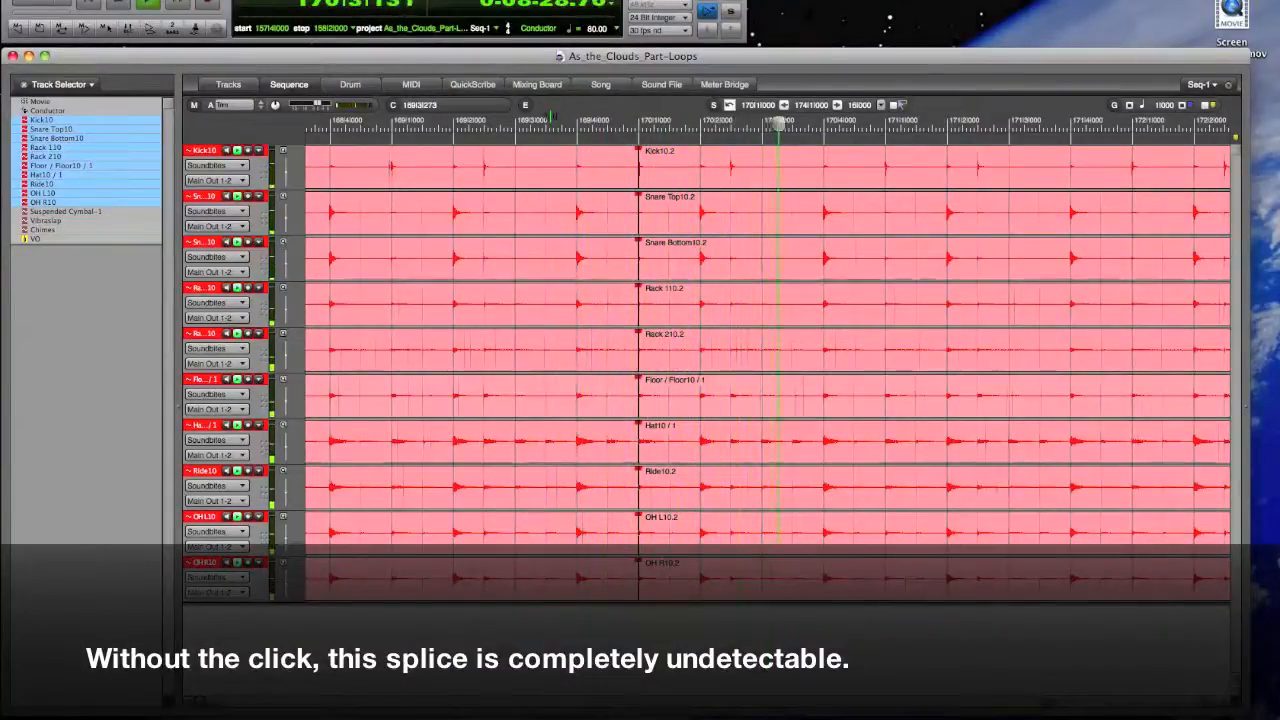
- Place the playhead at 166|2|001 and play the merged drum loops past 170|1|000
key("super+Left")
key("super+Left")
key("super+Left")
key("super+Left")
key("super+Left")
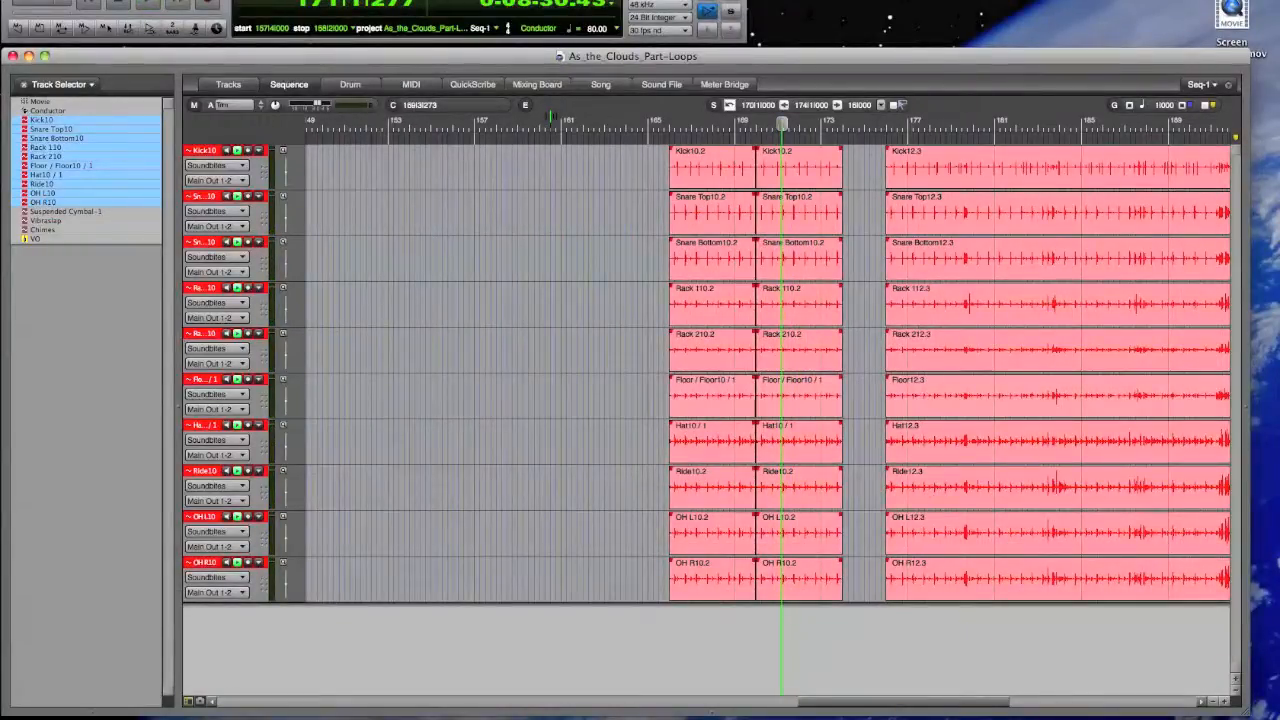
key("super+Left")
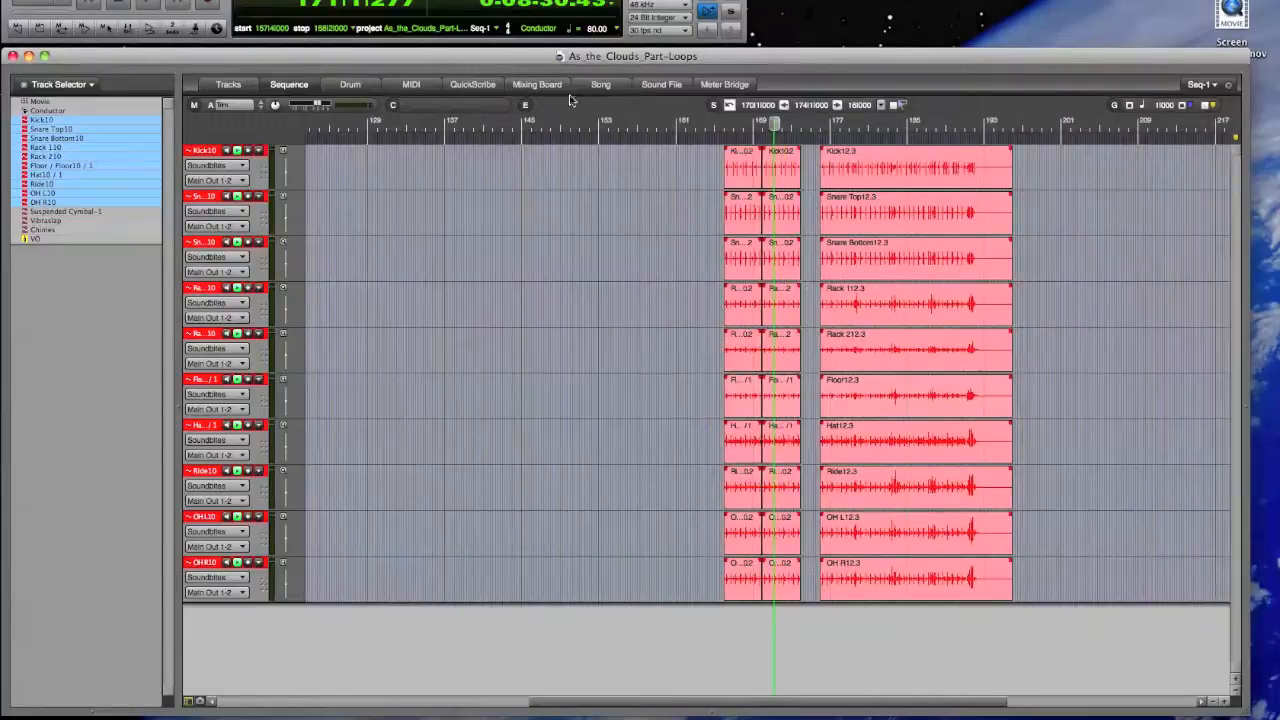
left_click(727, 119)
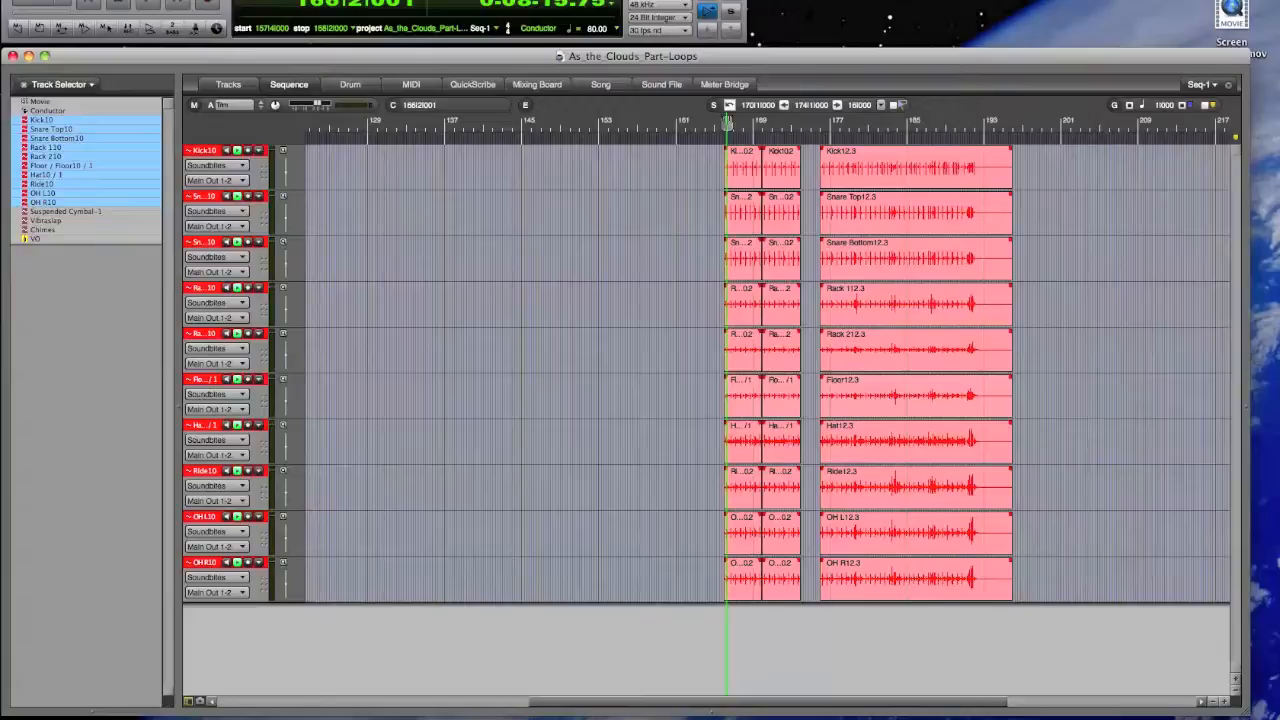
left_click_drag(727, 122, 764, 122)
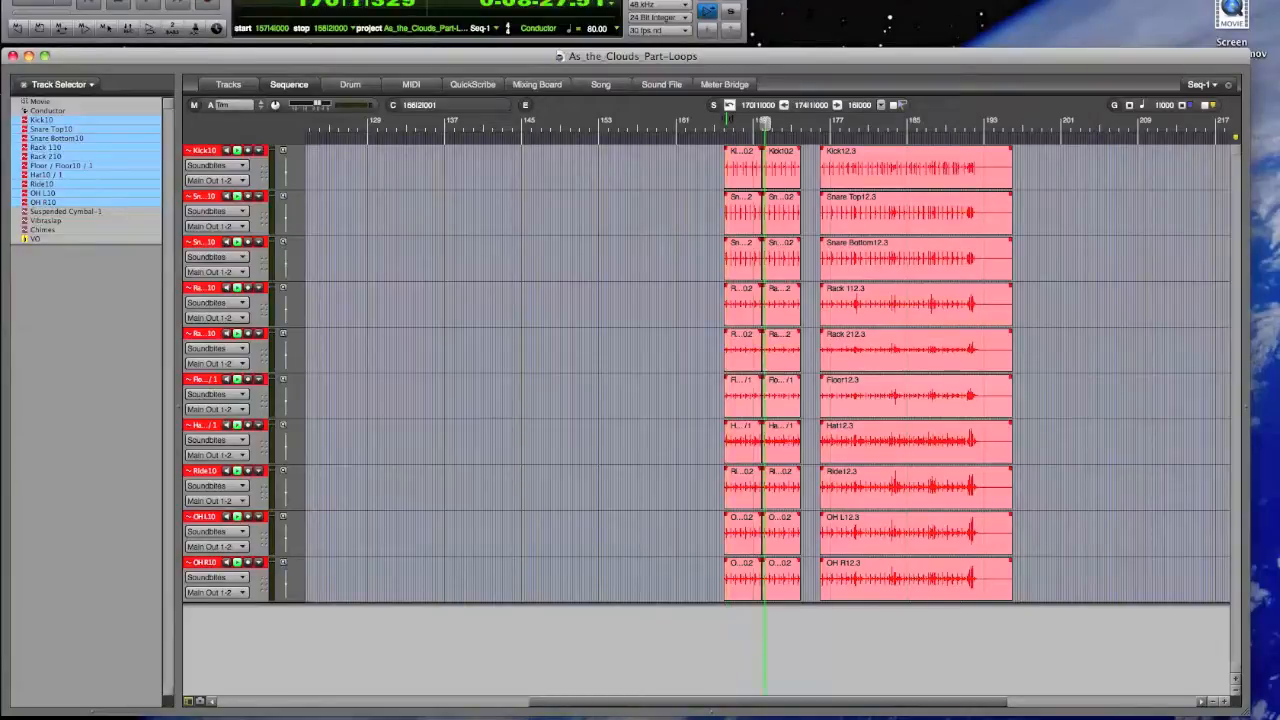